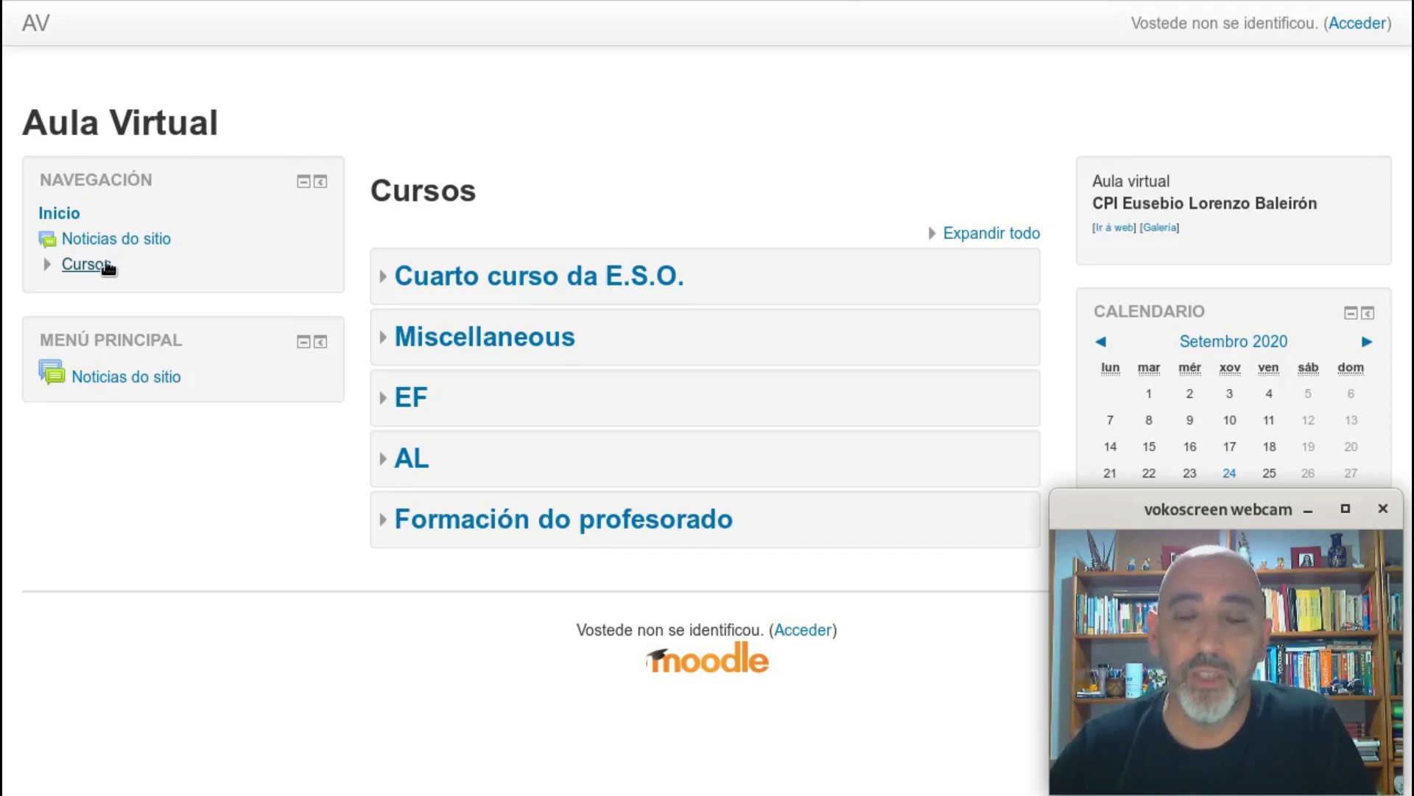
Log in to the virtual classroom with the practice teacher's username and the account password
click(1353, 25)
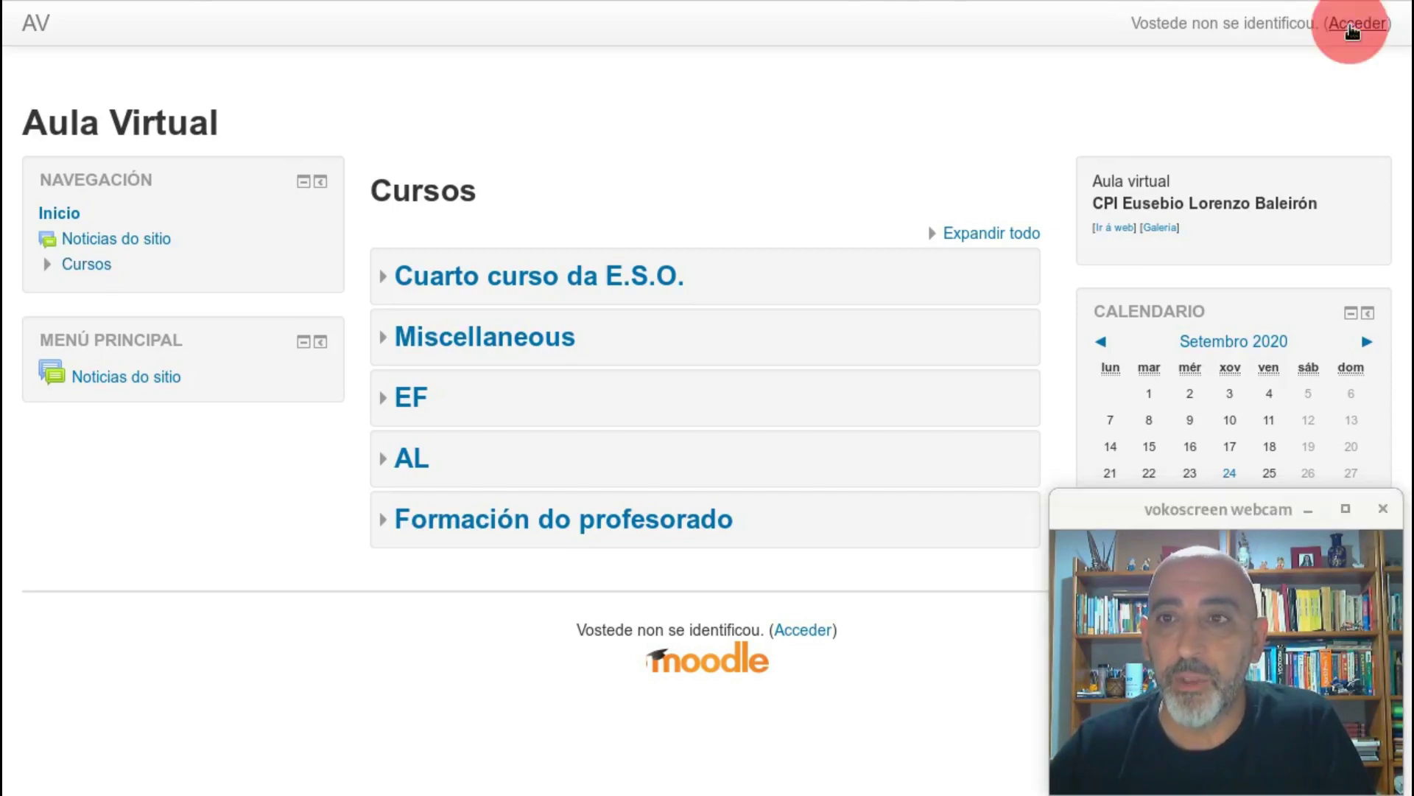
click(738, 351)
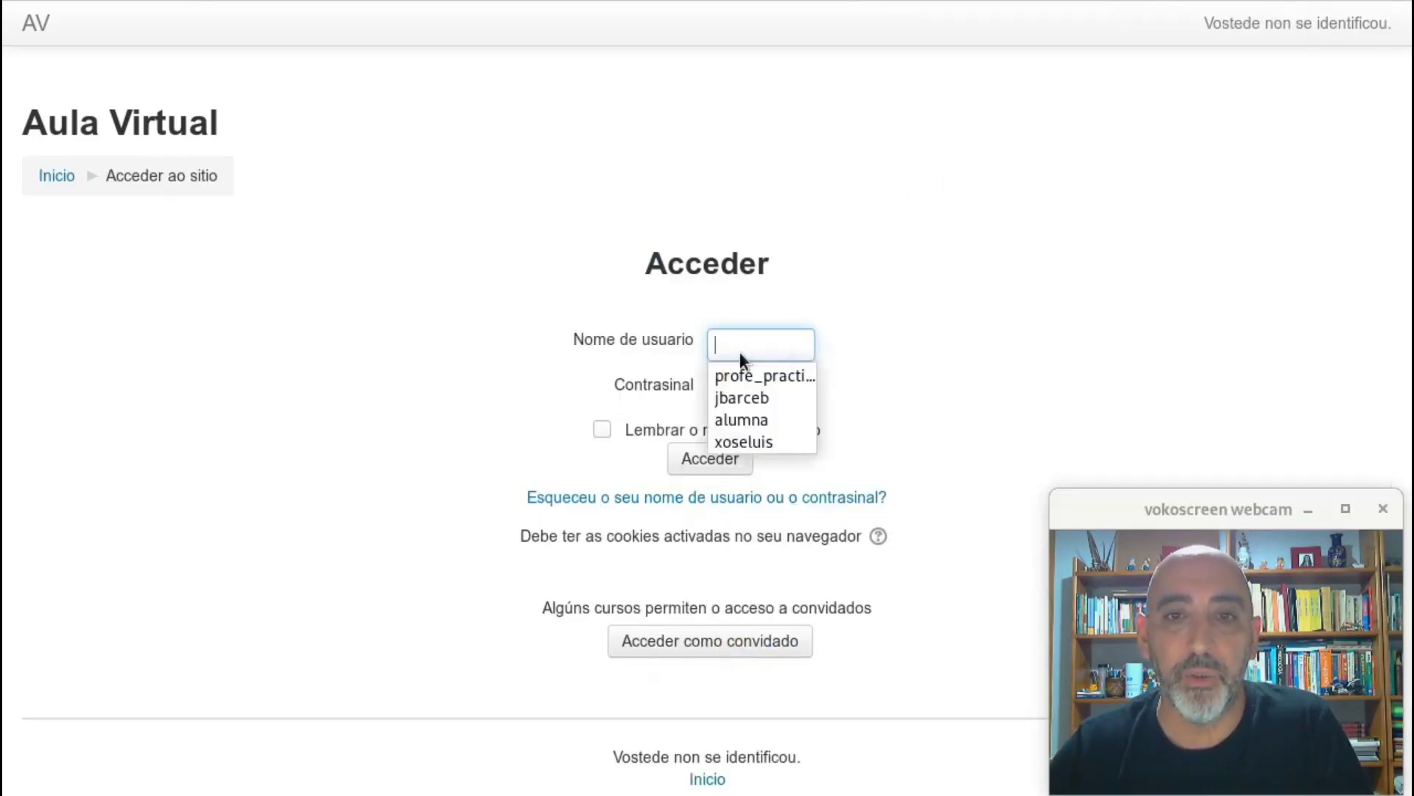
click(742, 374)
click(758, 389)
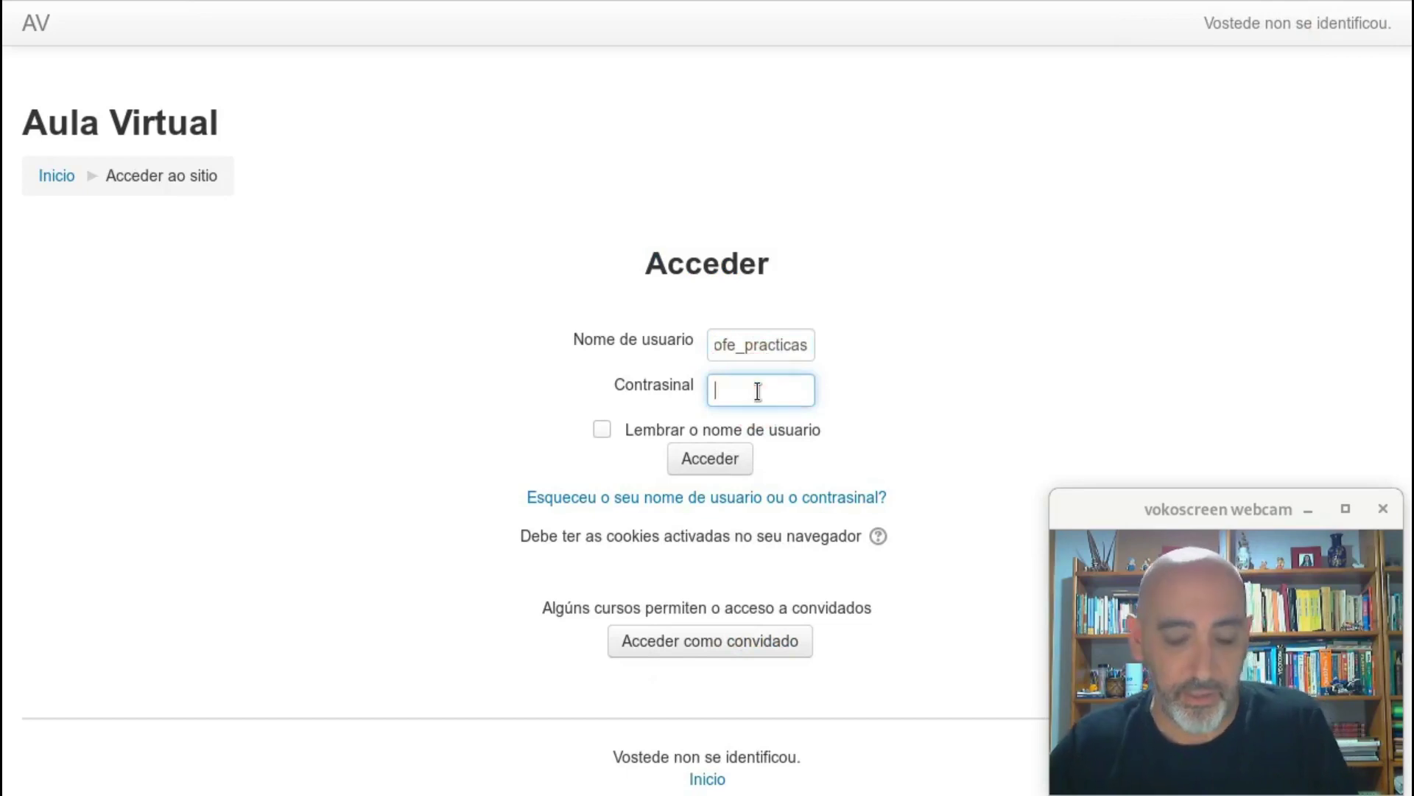
key(ctrl+v)
click(721, 458)
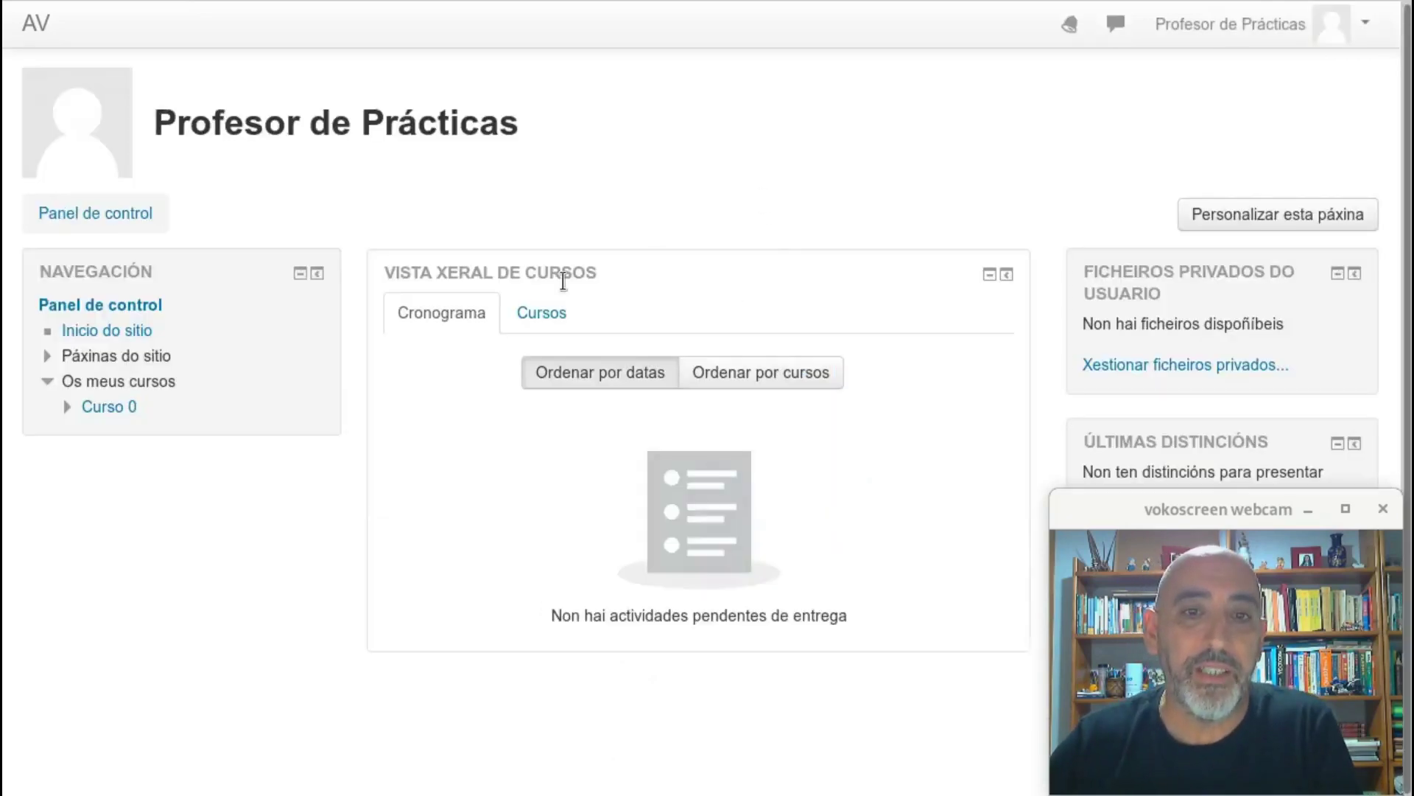
Show the courses view of the dashboard overview, and open Curso 0 from the teacher's own courses
click(557, 314)
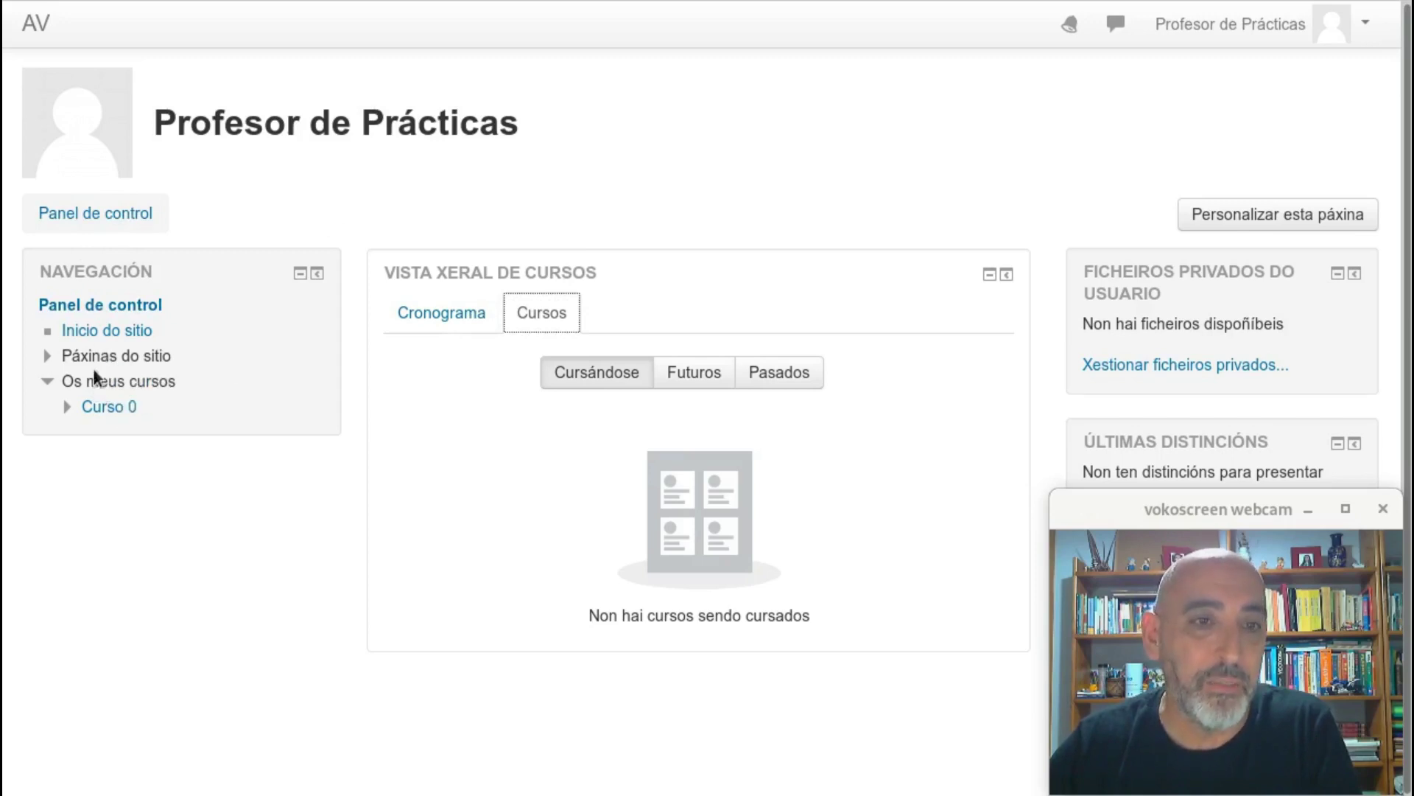
click(106, 412)
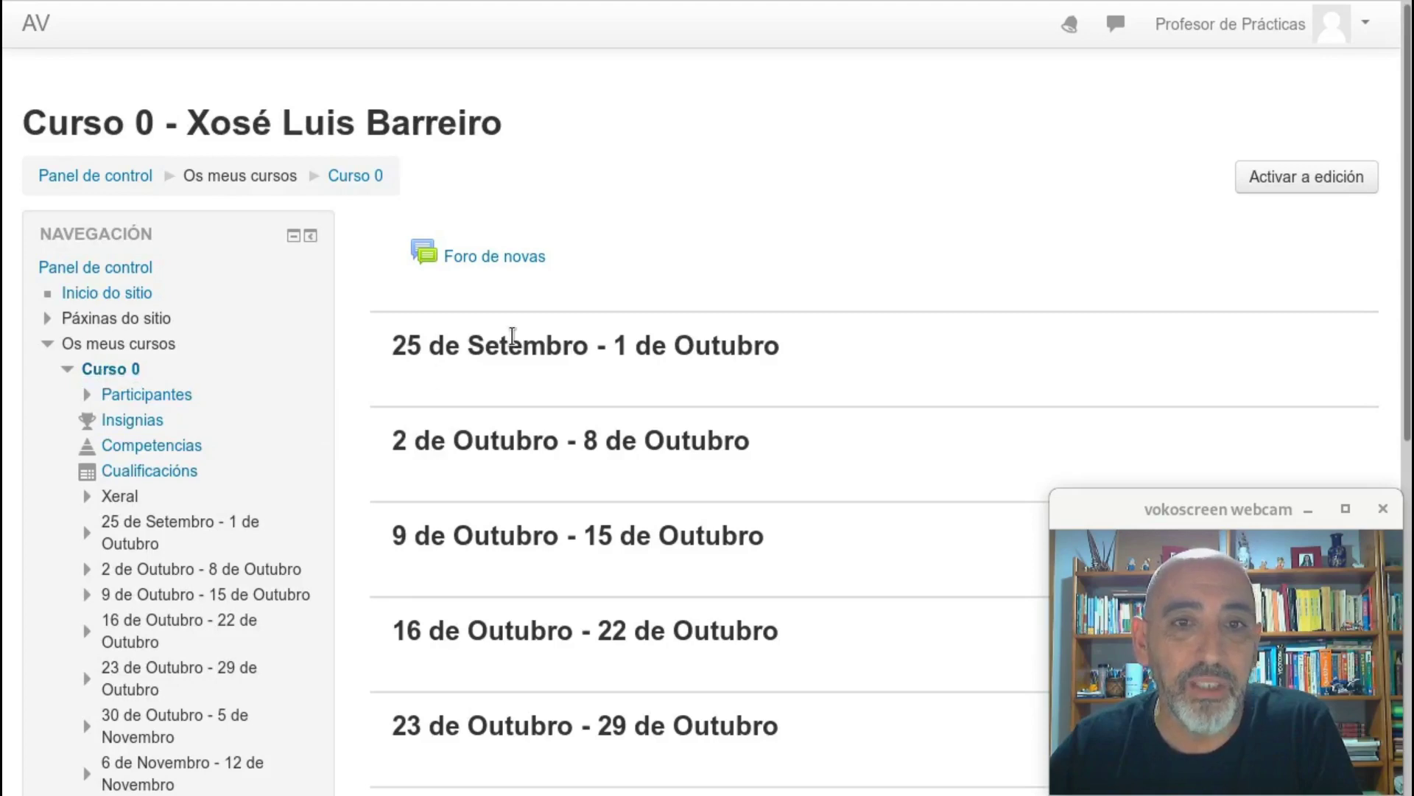
Examine the Curso 0 page, including its news forum, the weekly sections and the course navigation
scroll(685, 426, down, 1)
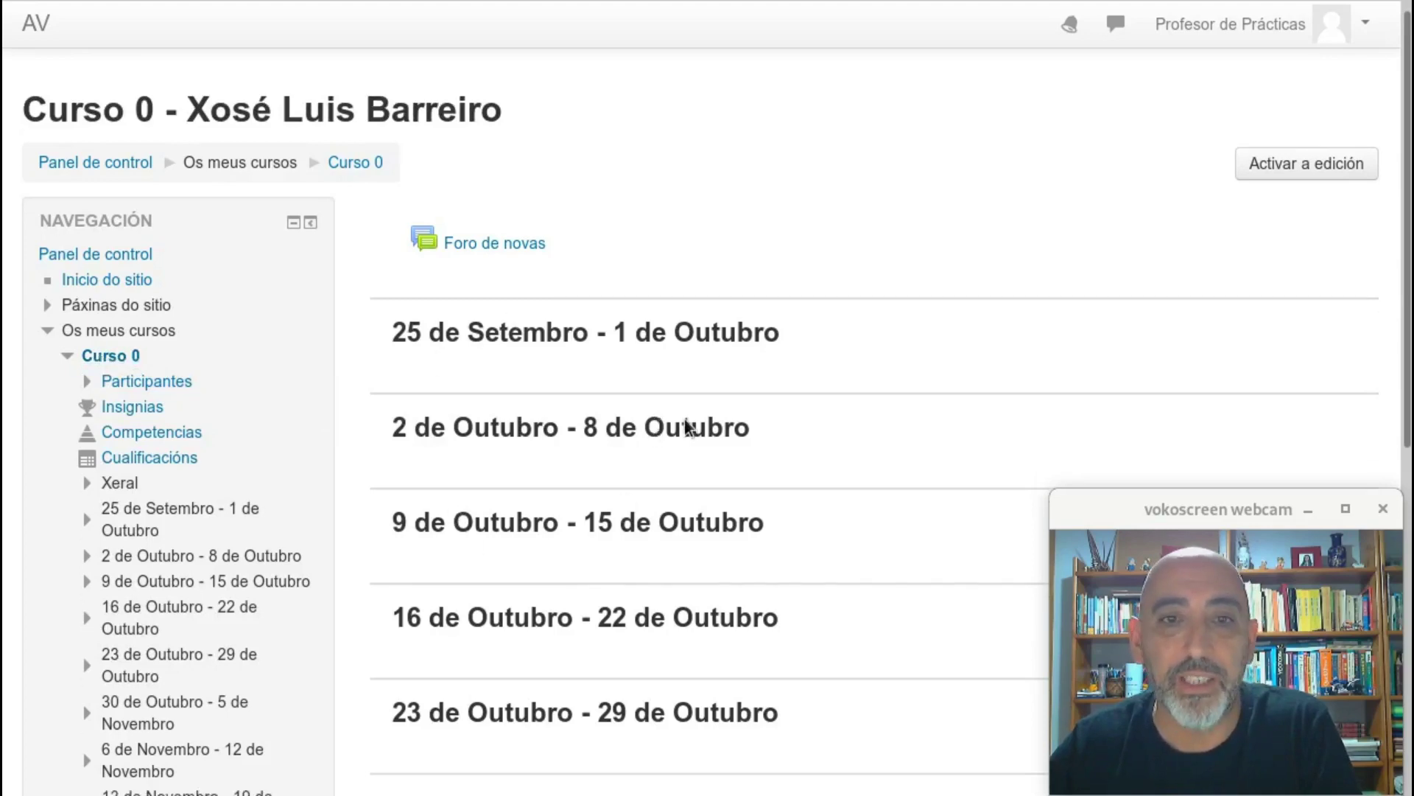
scroll(685, 421, down, 2)
scroll(686, 422, up, 3)
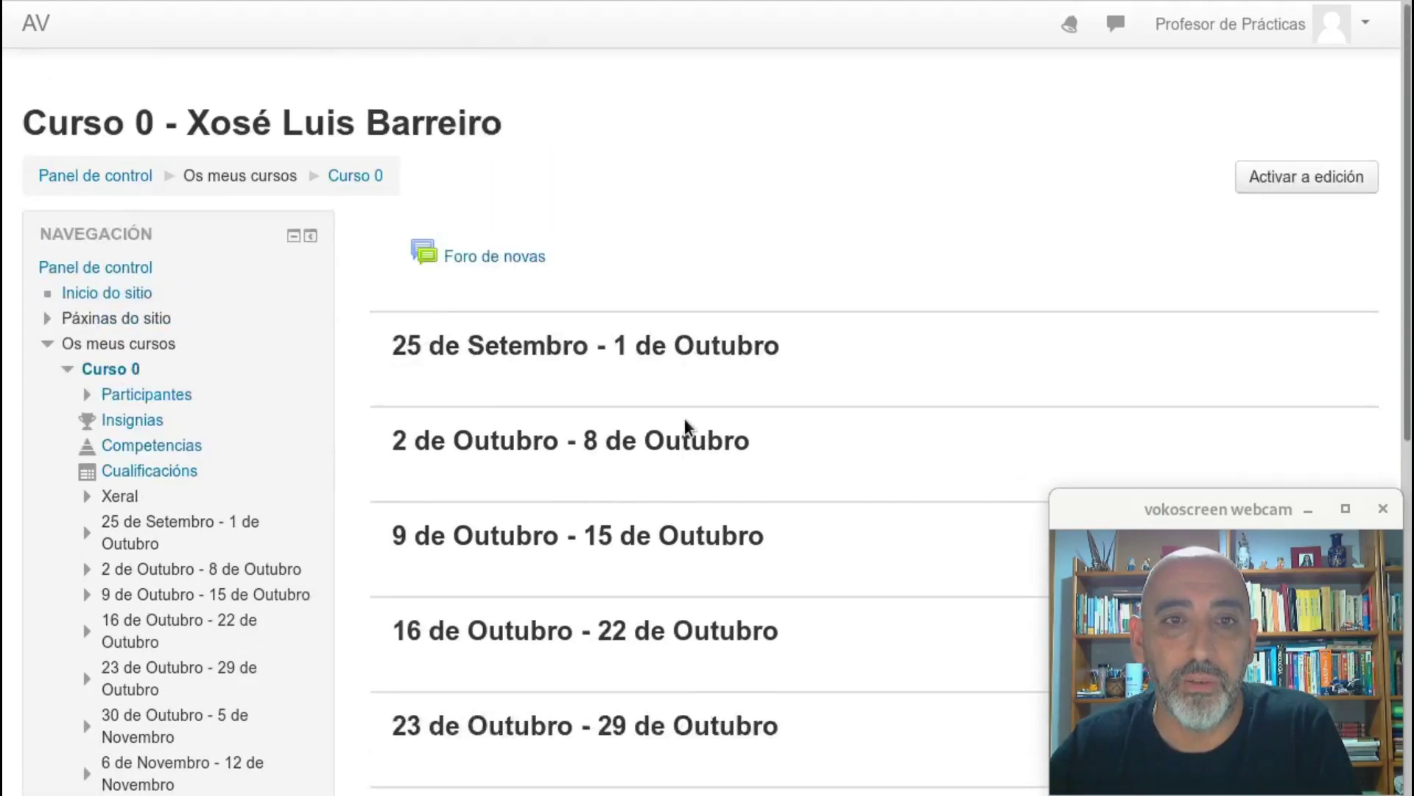
scroll(684, 418, down, 1)
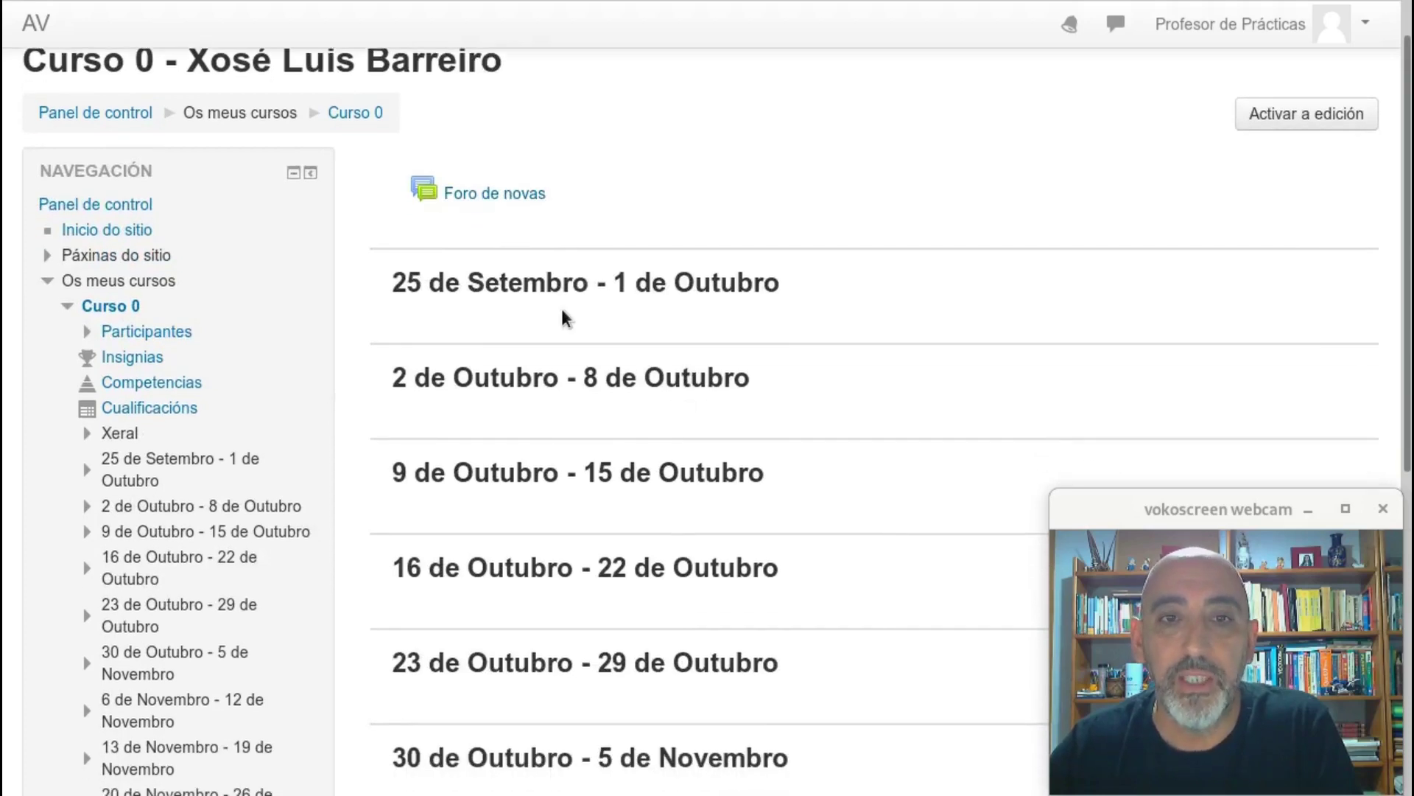
scroll(563, 318, down, 1)
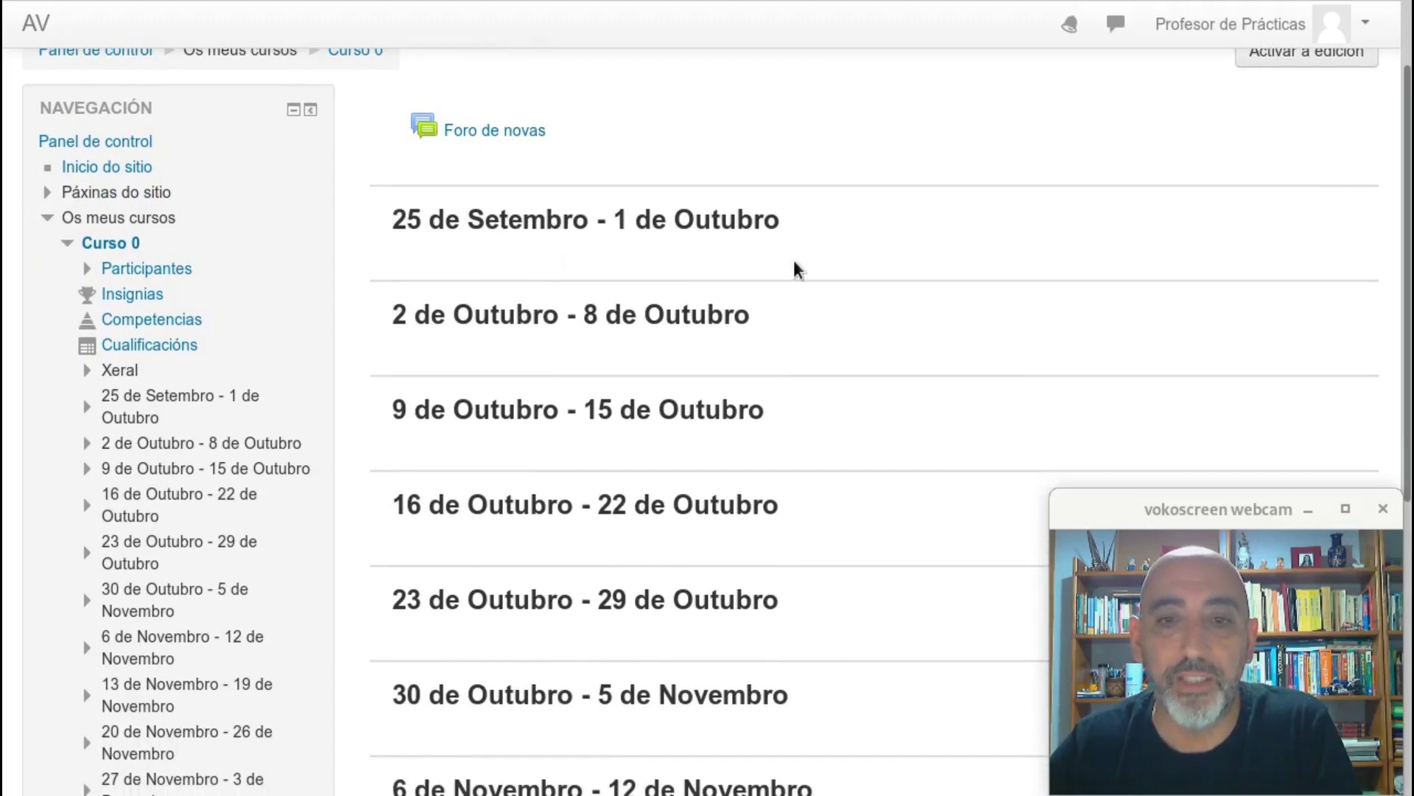
scroll(794, 262, down, 1)
scroll(794, 263, down, 1)
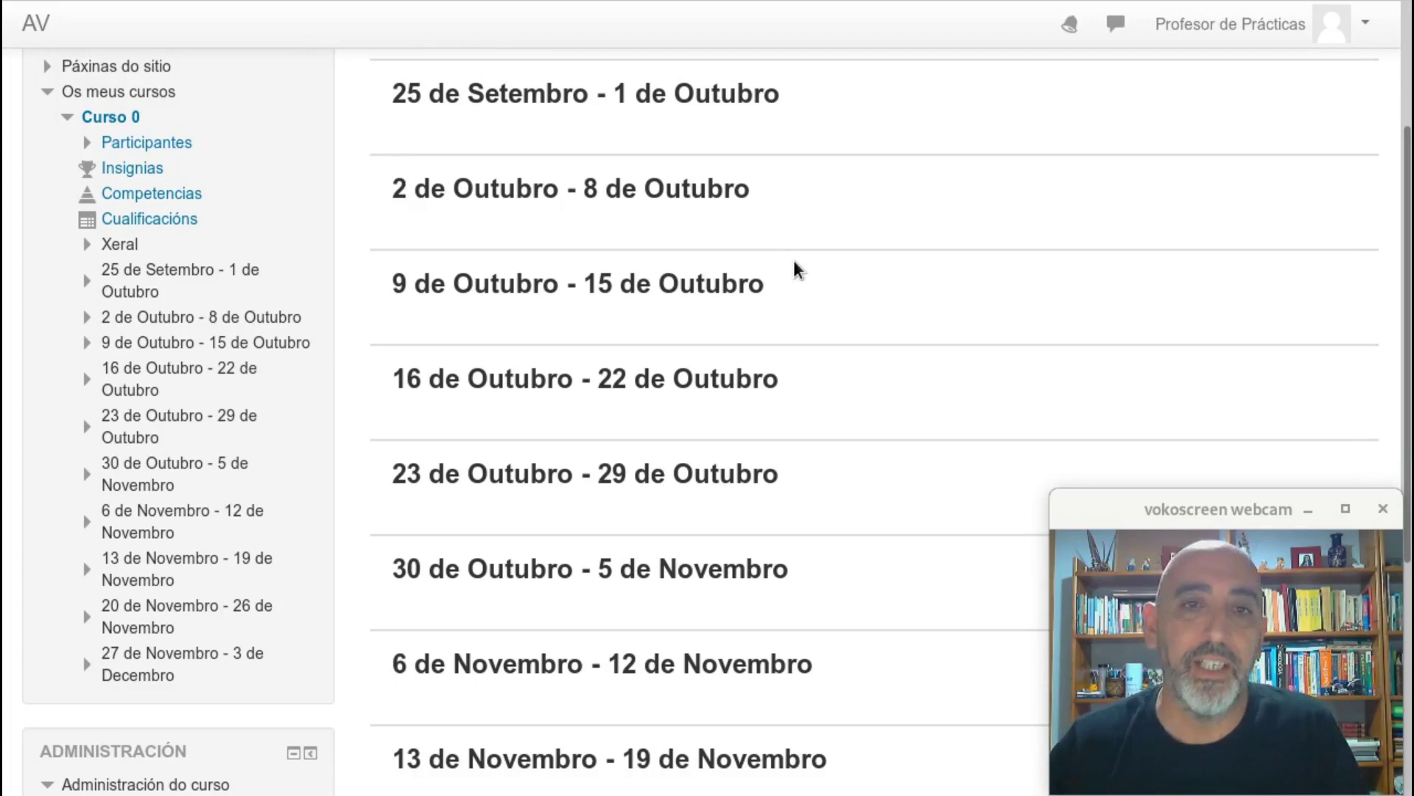
scroll(794, 259, up, 2)
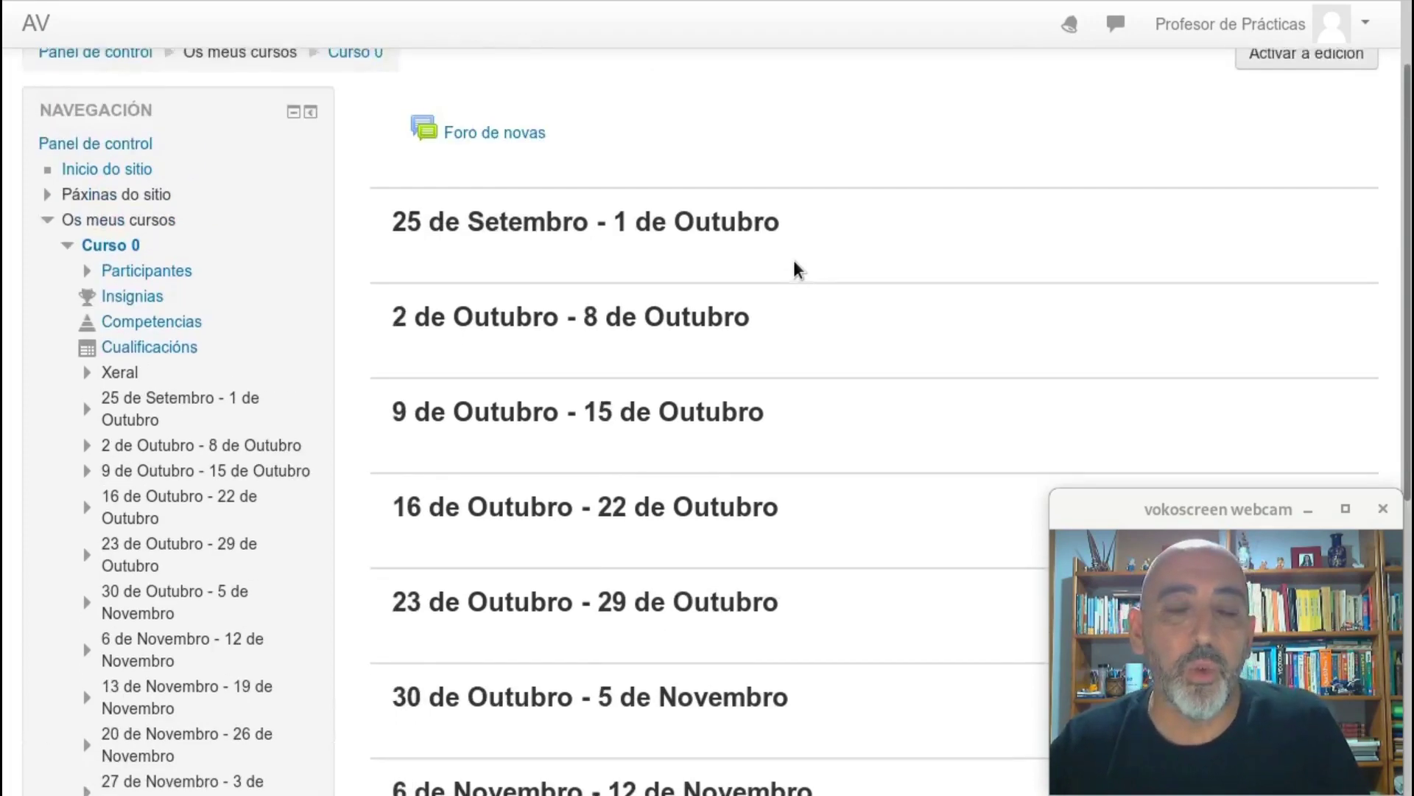
scroll(685, 218, up, 2)
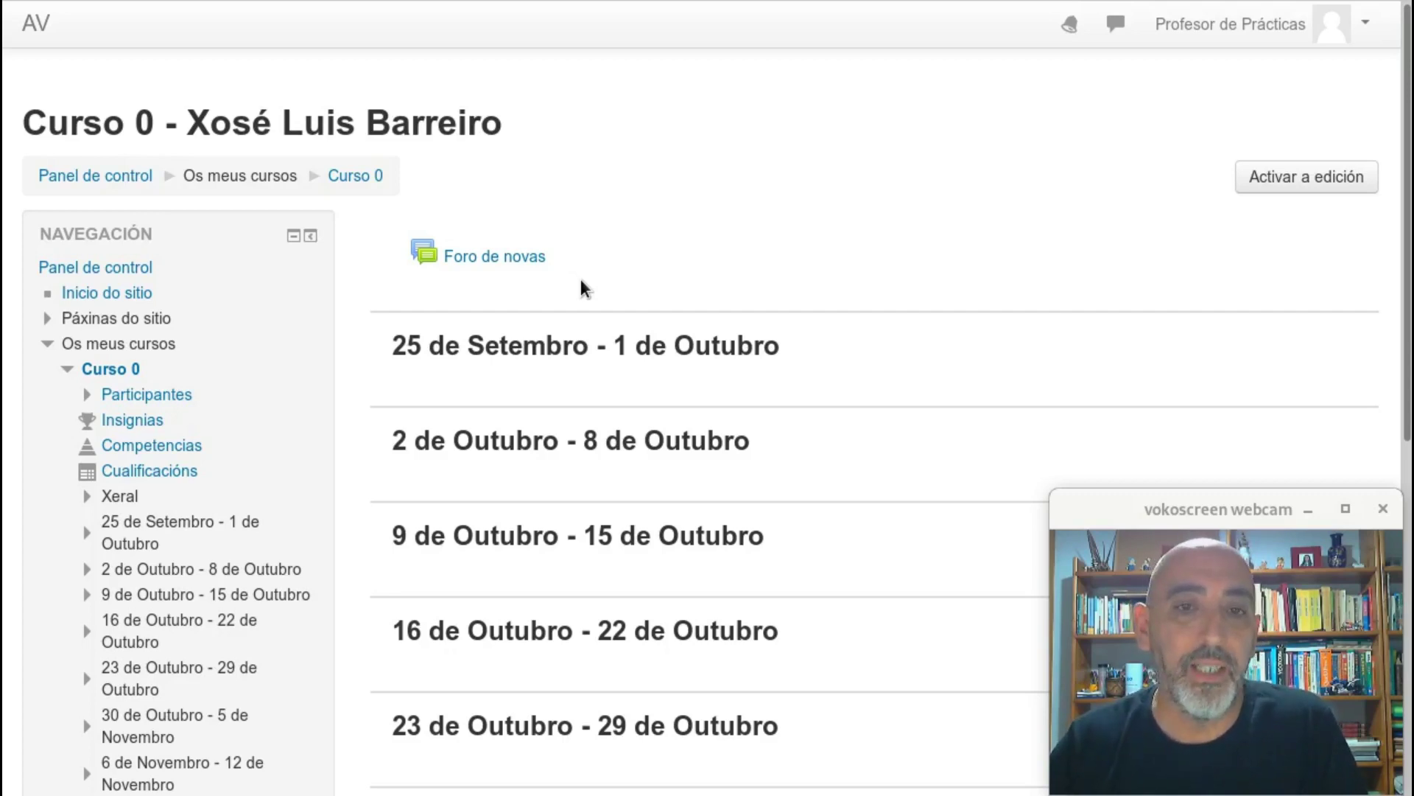
scroll(578, 316, down, 1)
scroll(576, 328, down, 2)
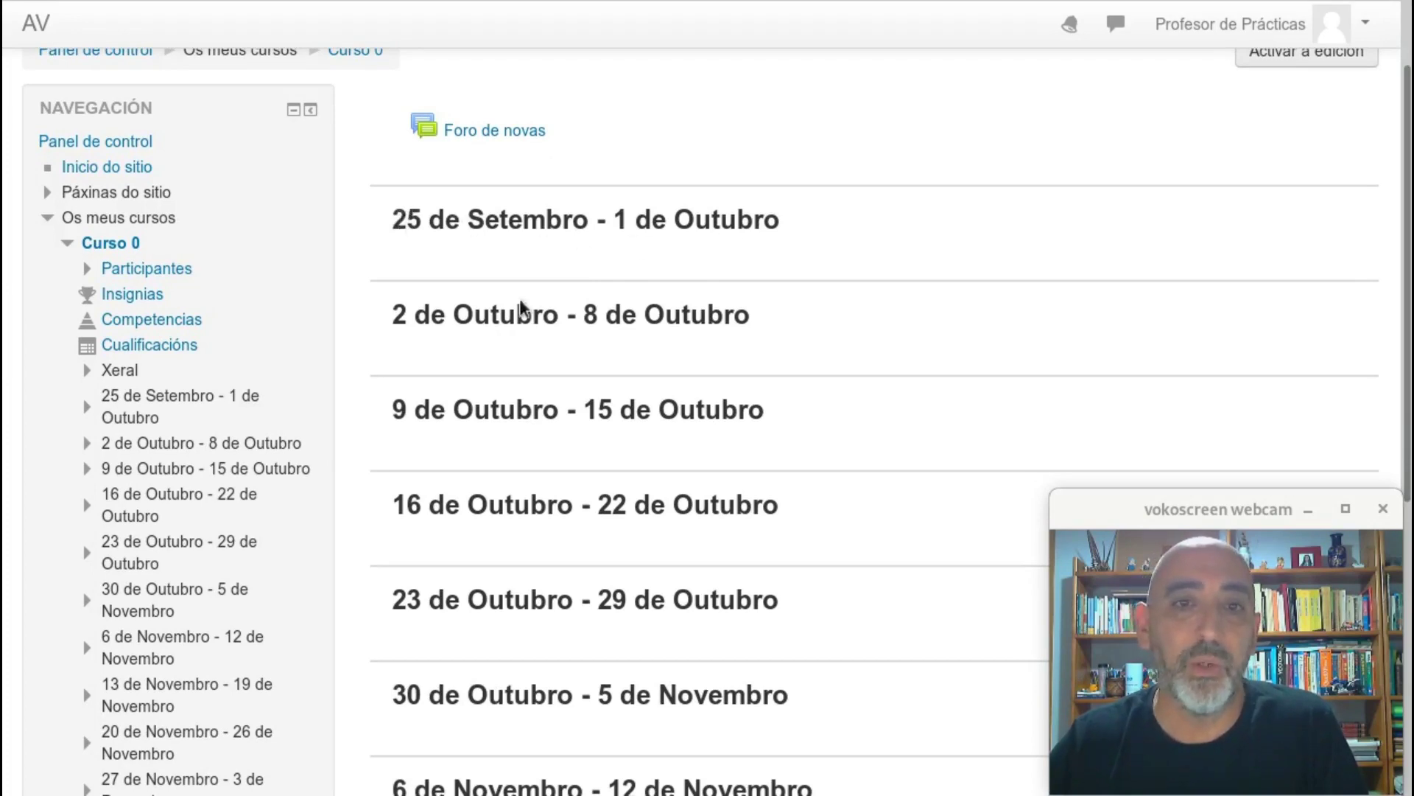
scroll(565, 398, down, 5)
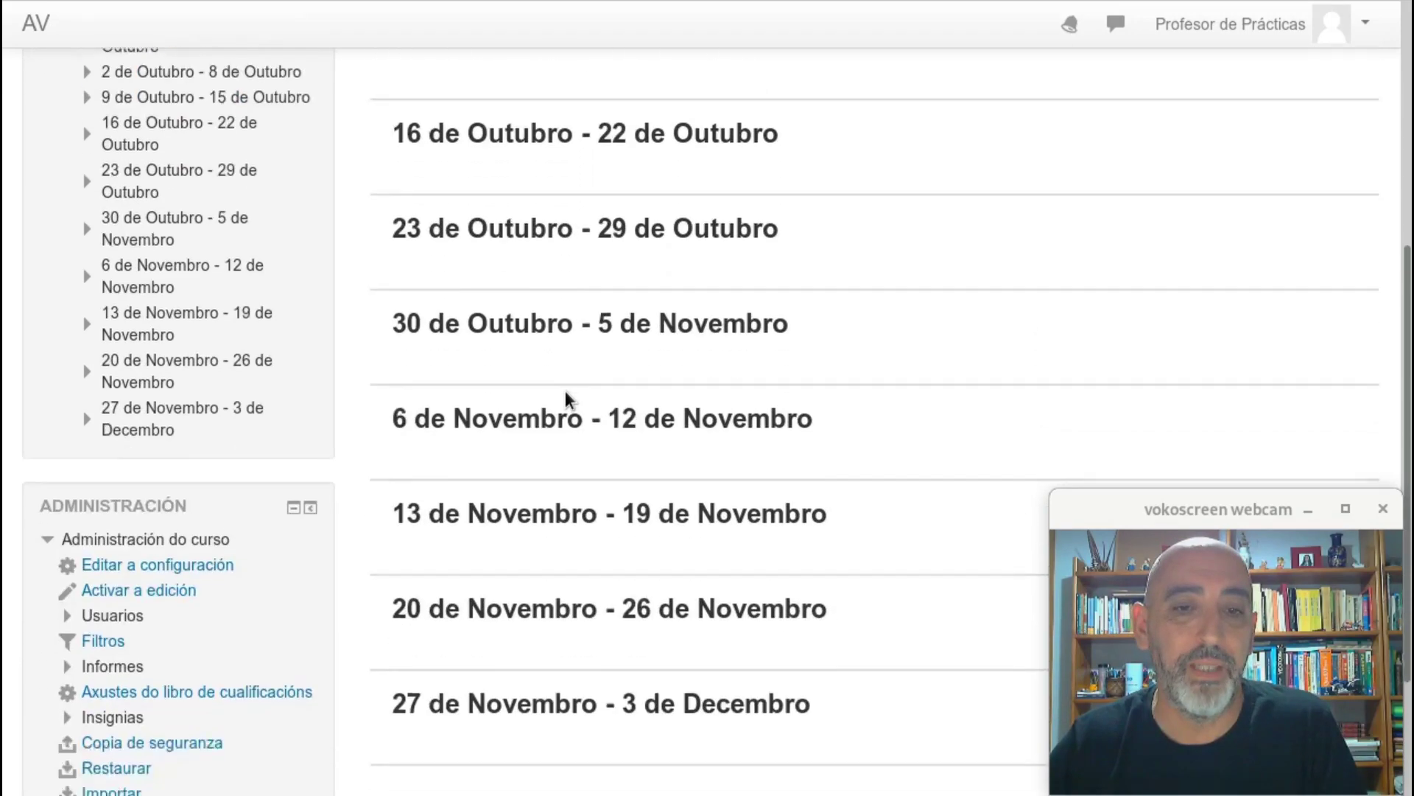
scroll(564, 390, up, 6)
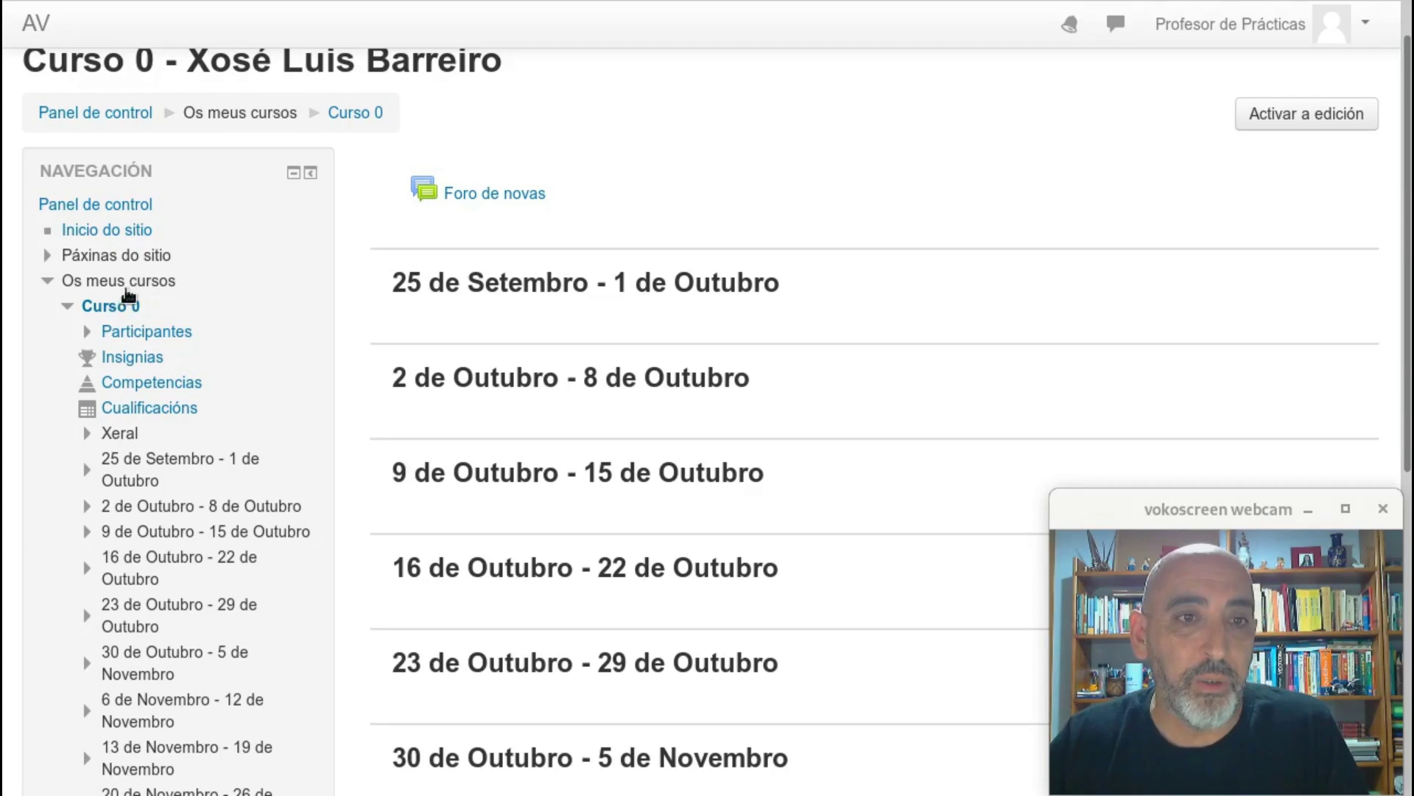
Go from the site home through all courses to the Cursos de práctica subcategory of Formación do profesorado
click(103, 234)
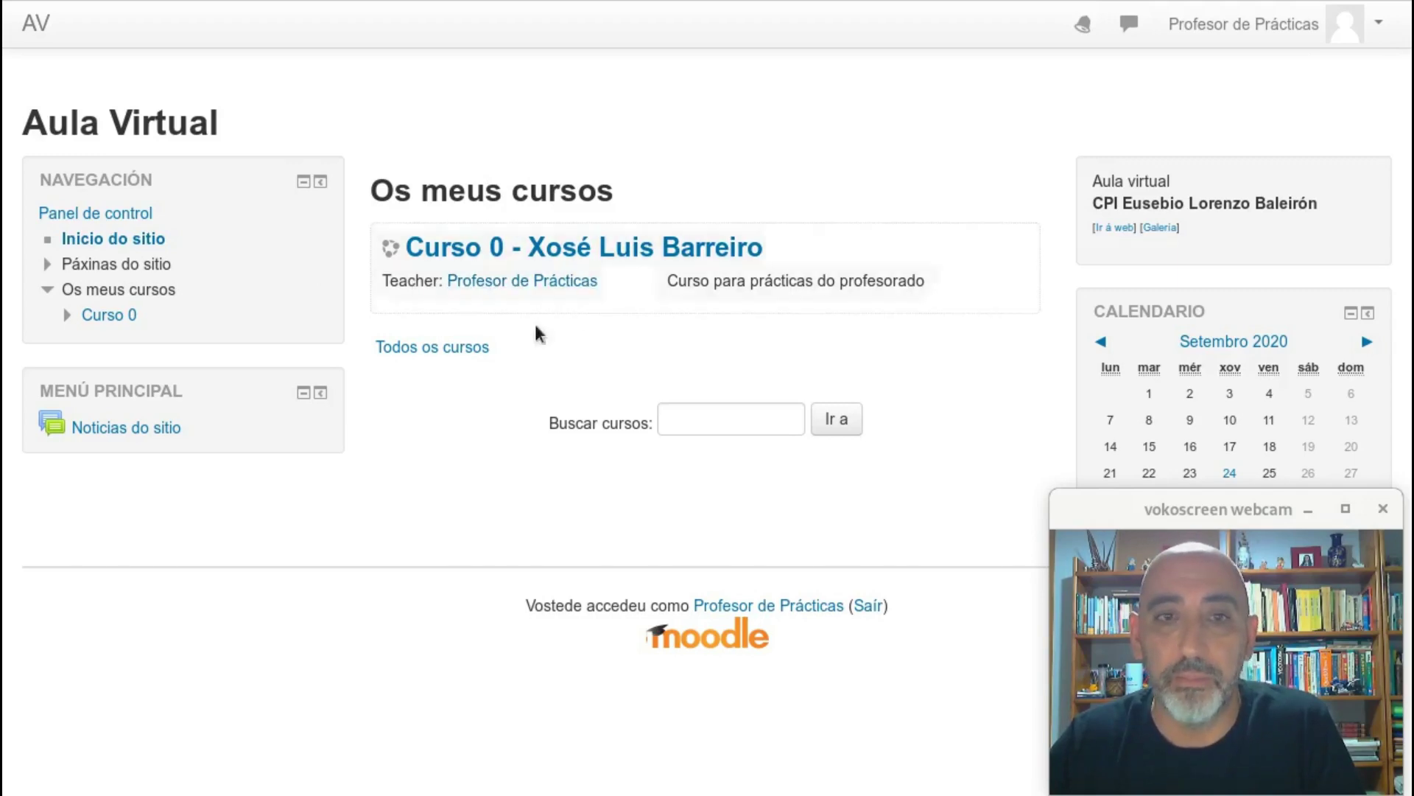
click(435, 348)
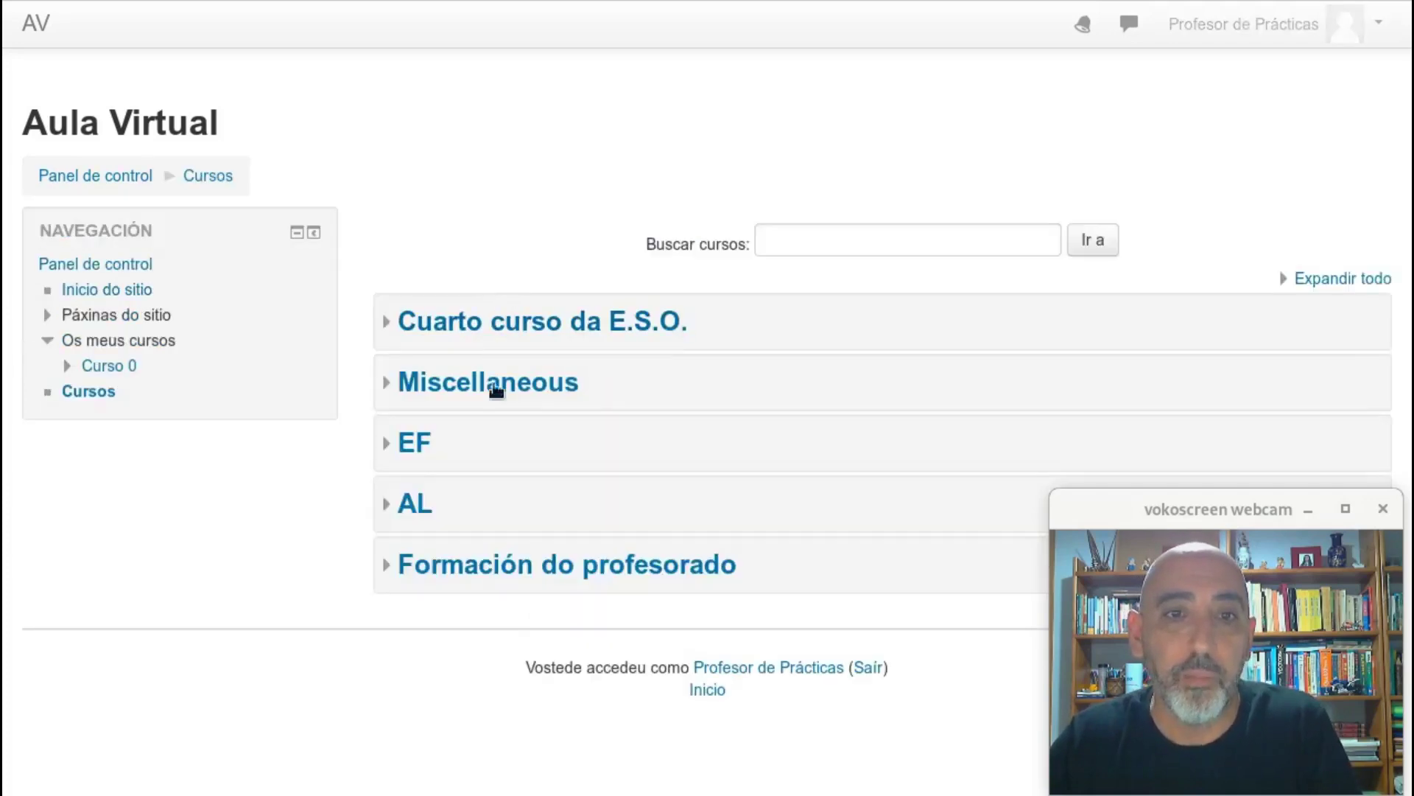
click(535, 562)
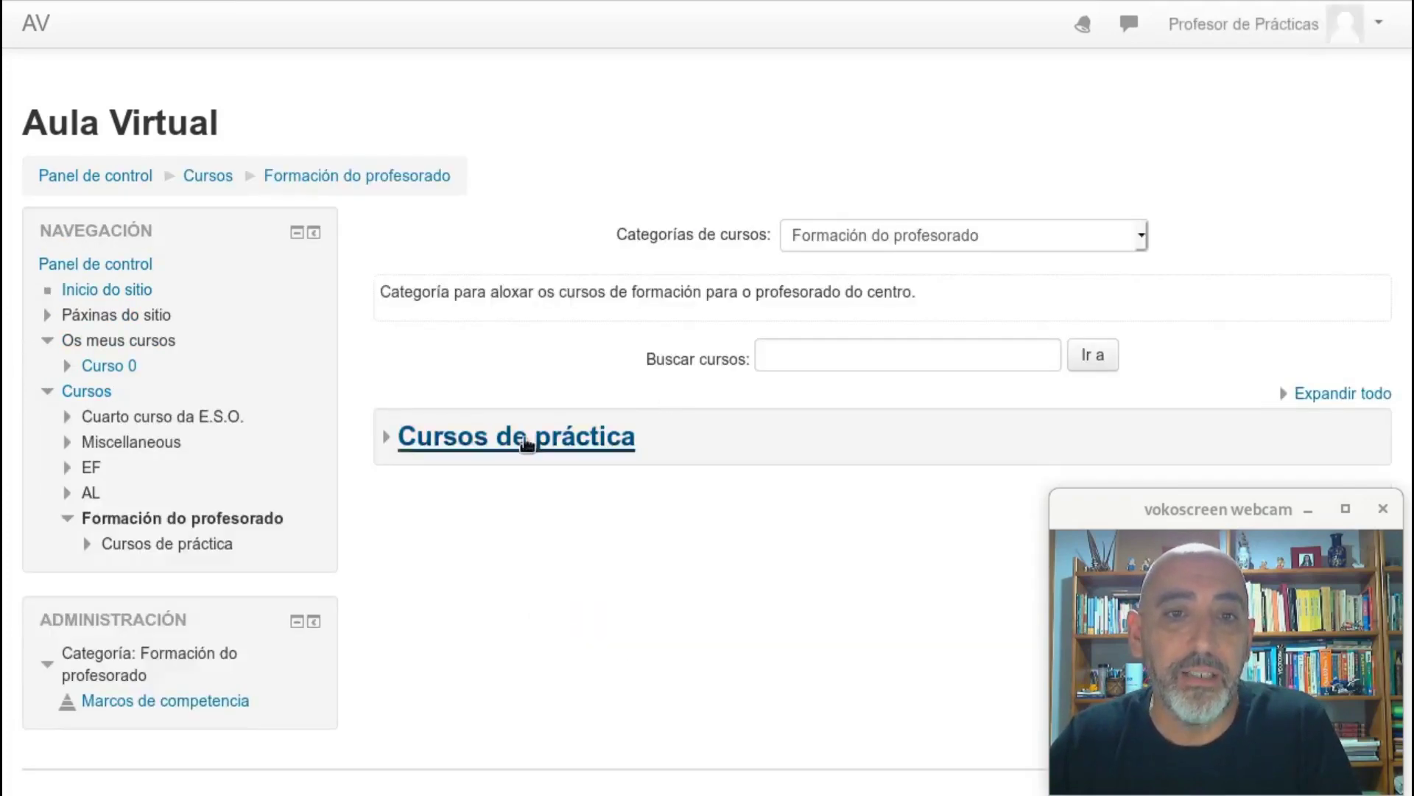
click(525, 440)
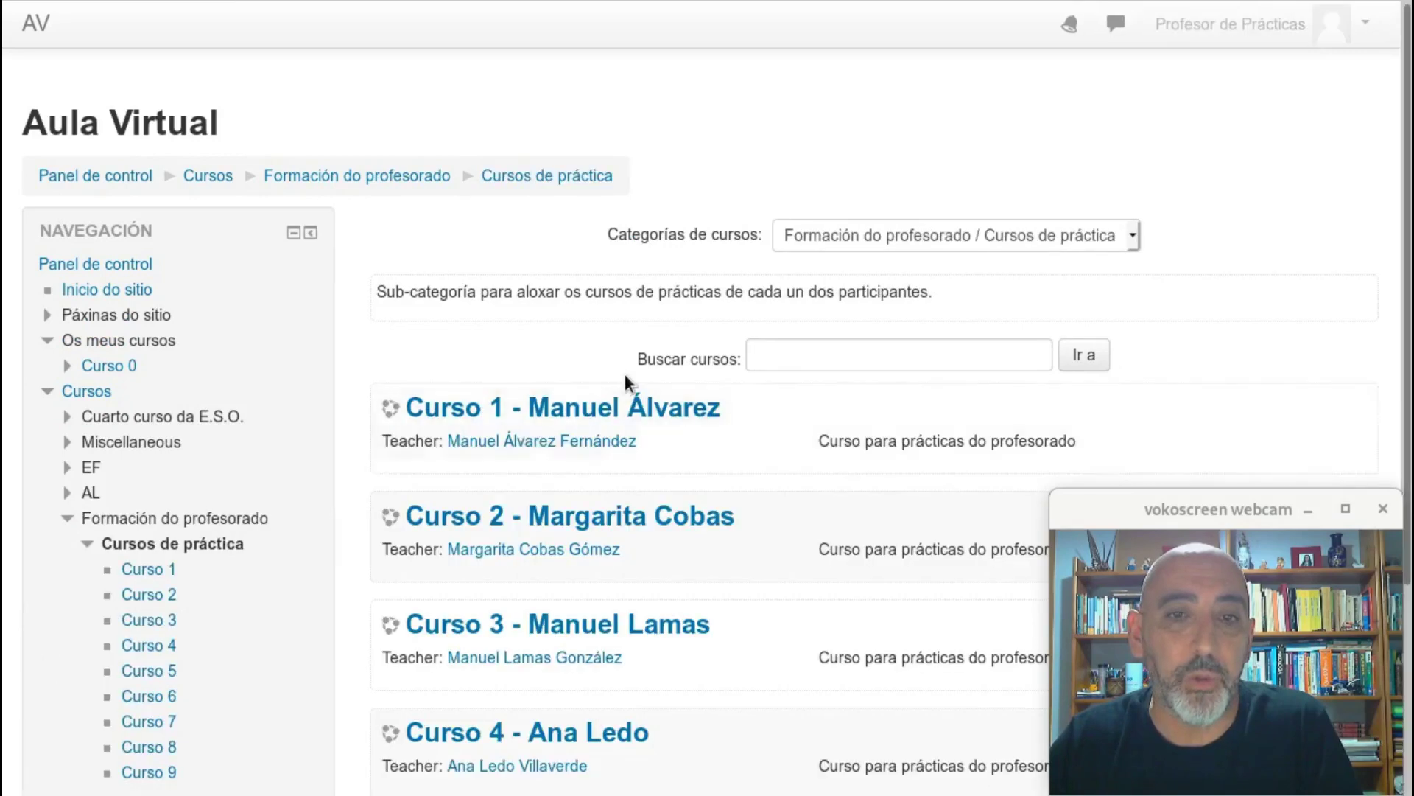
Look through the practice courses listed in the subcategory and their assigned teachers
scroll(624, 374, down, 5)
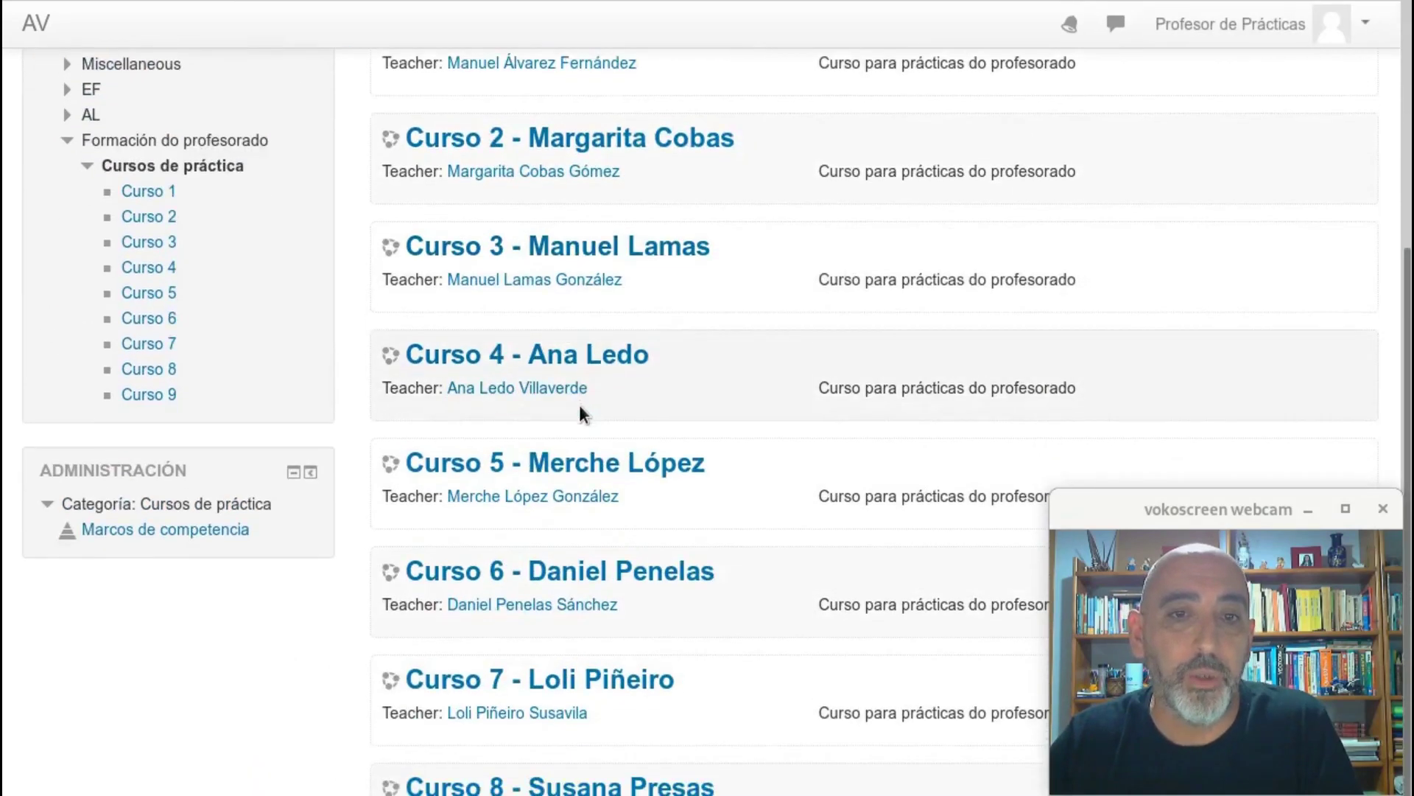
scroll(579, 404, up, 4)
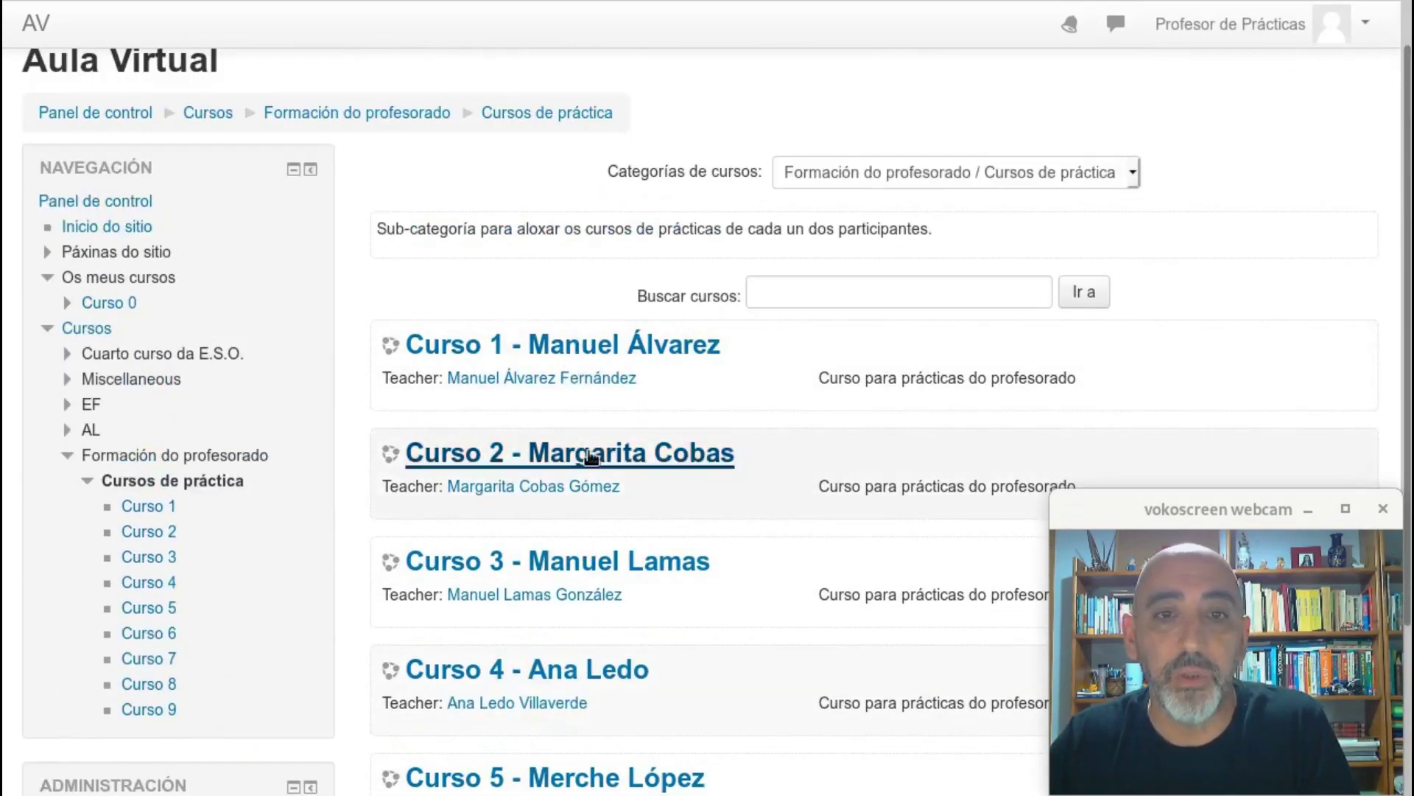
scroll(592, 387, down, 7)
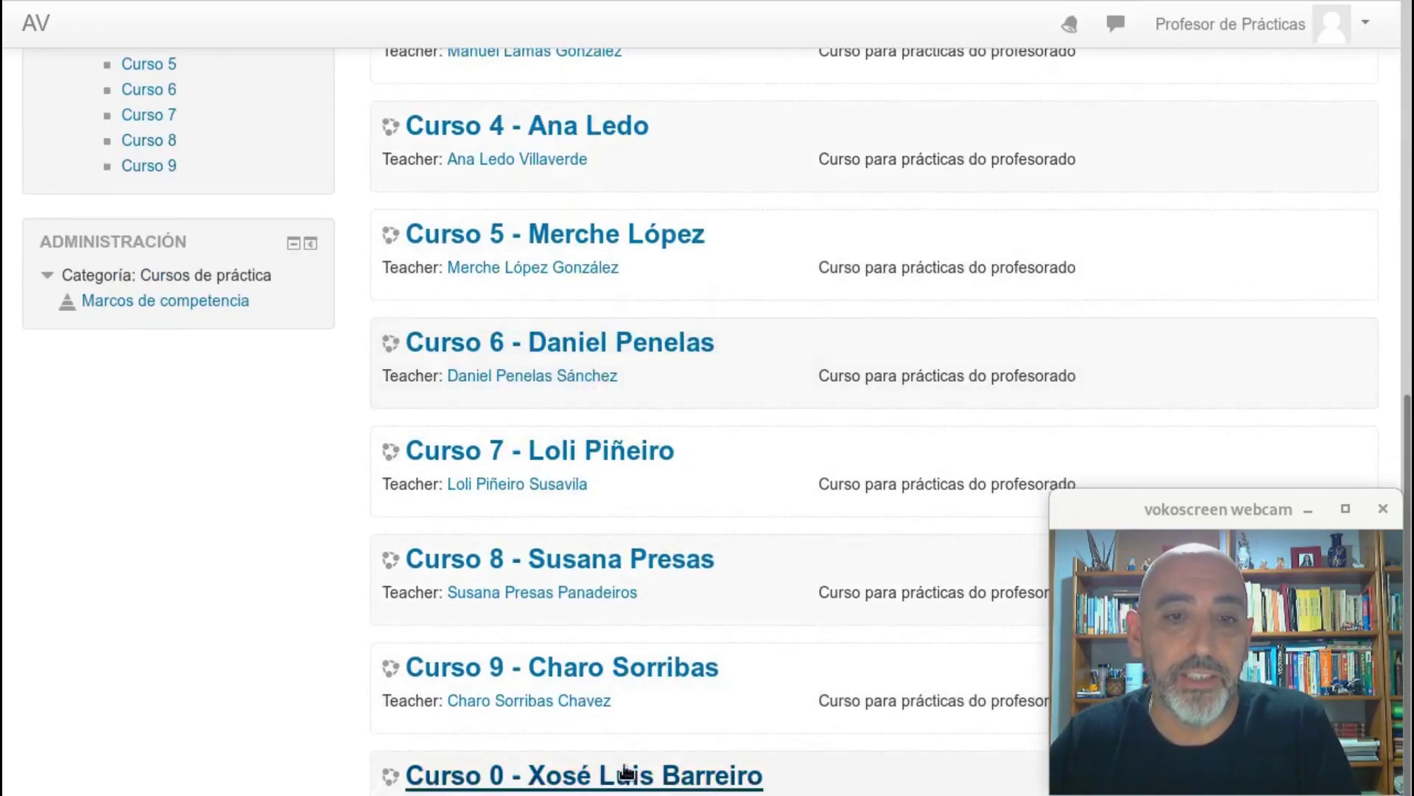
scroll(627, 780, up, 3)
scroll(617, 514, up, 1)
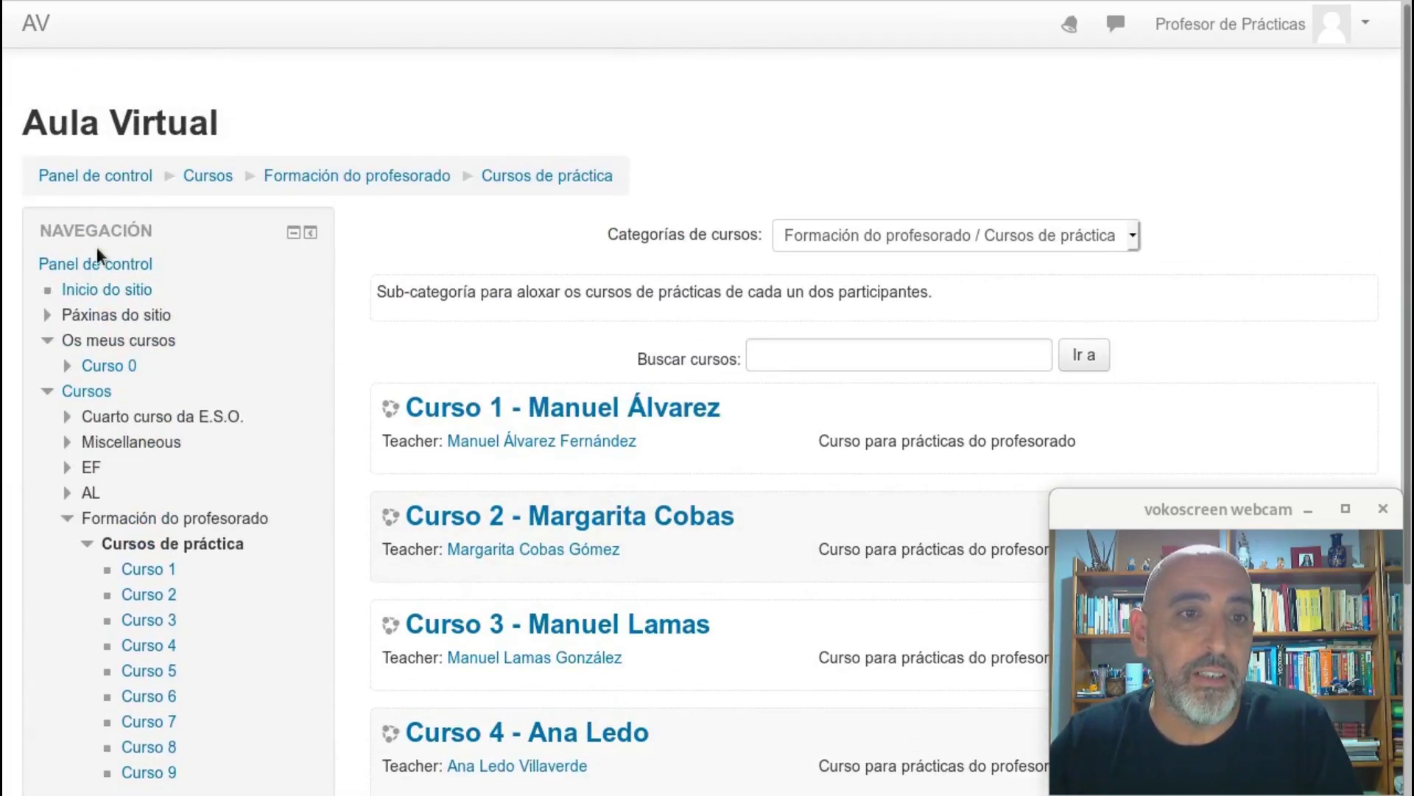
Return to the site home and open Curso 0 from the teacher's own courses
click(92, 288)
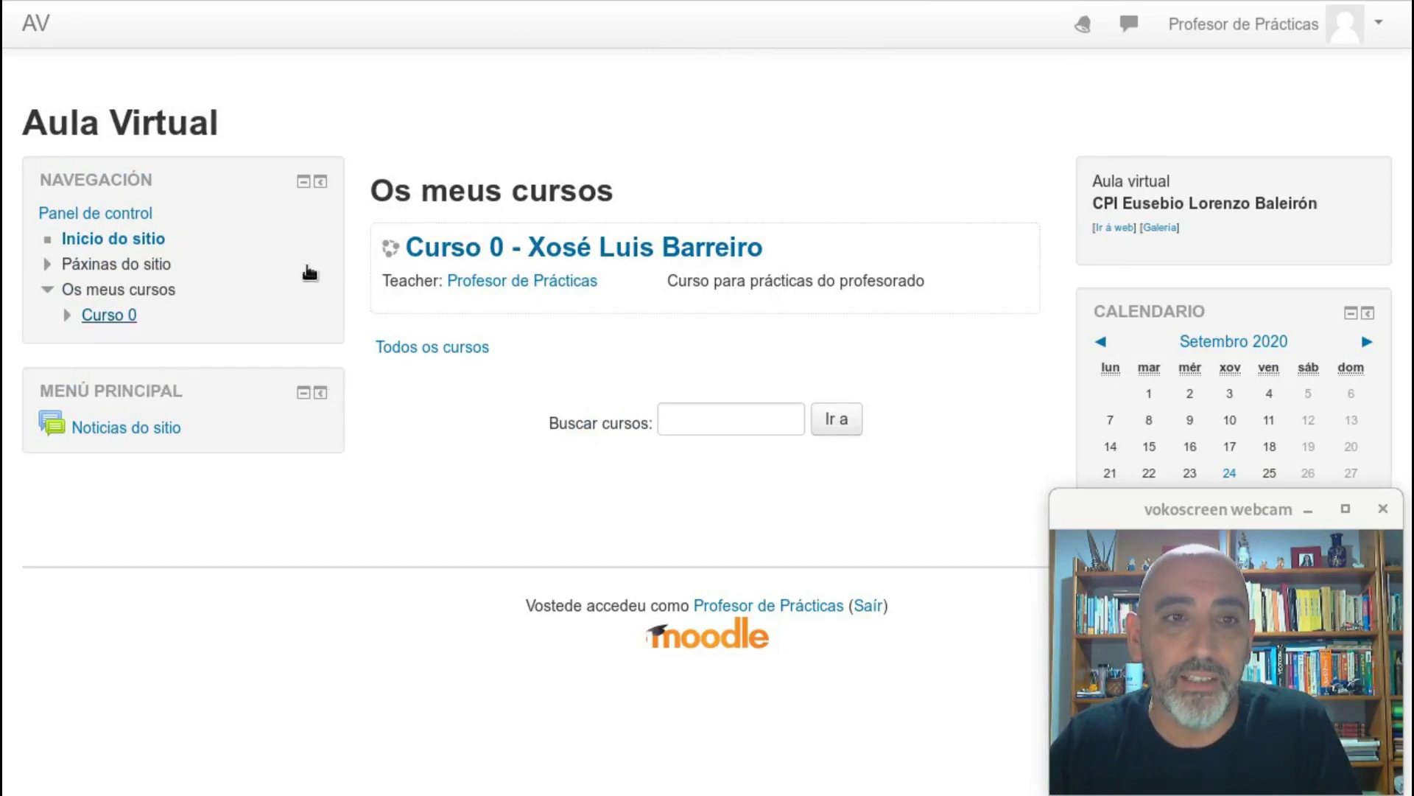
click(453, 254)
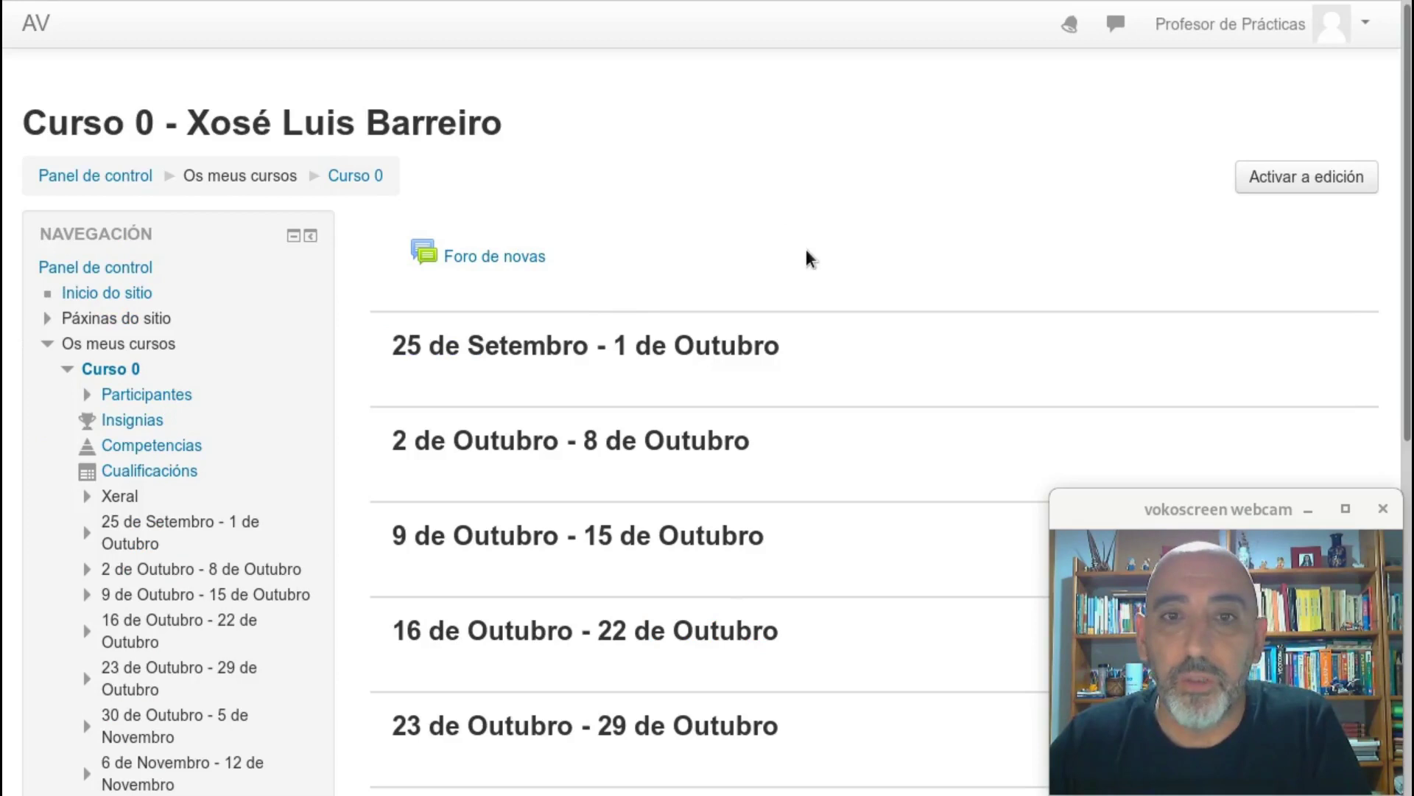
Open the configuration page of Curso 0 from the course administration options
scroll(806, 249, down, 3)
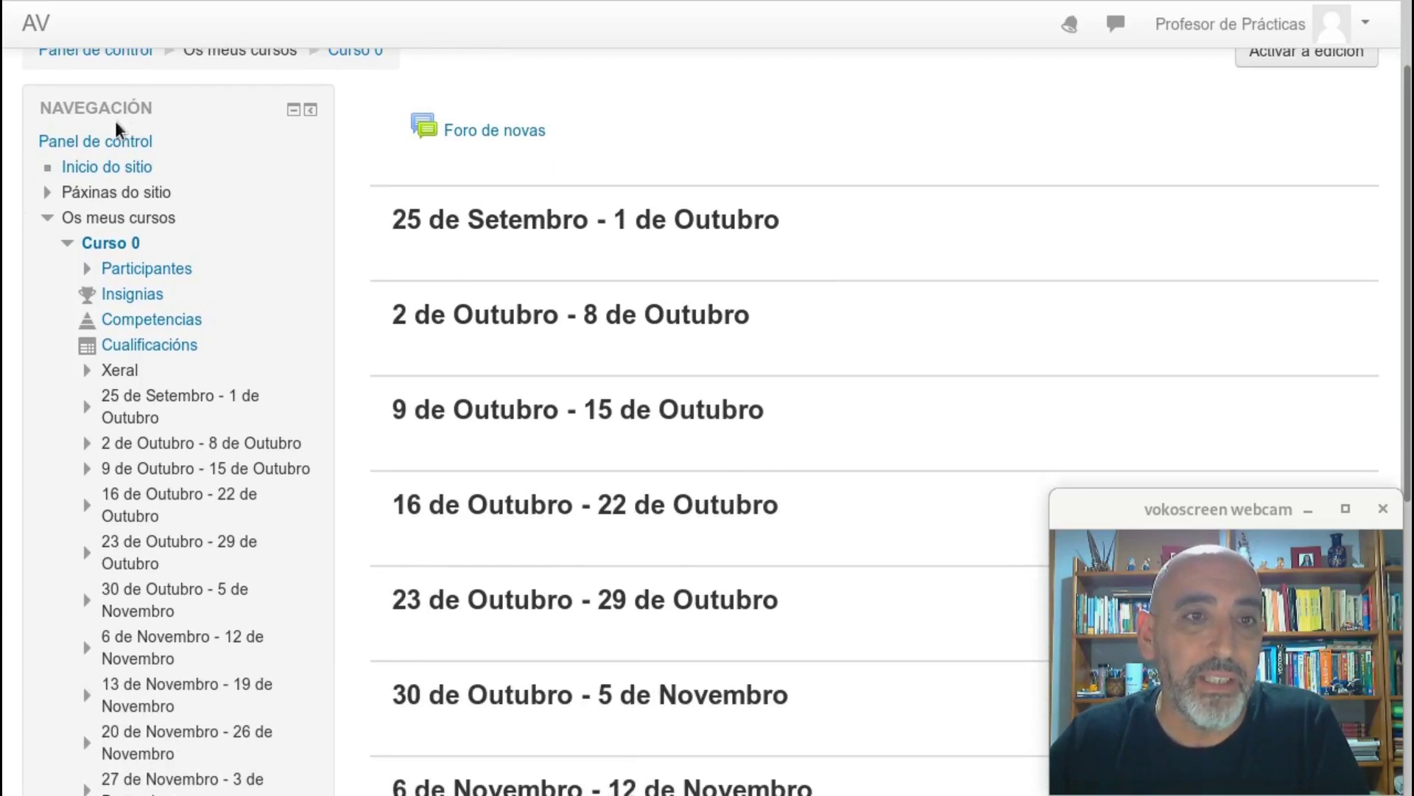
scroll(129, 294, down, 3)
scroll(131, 299, down, 6)
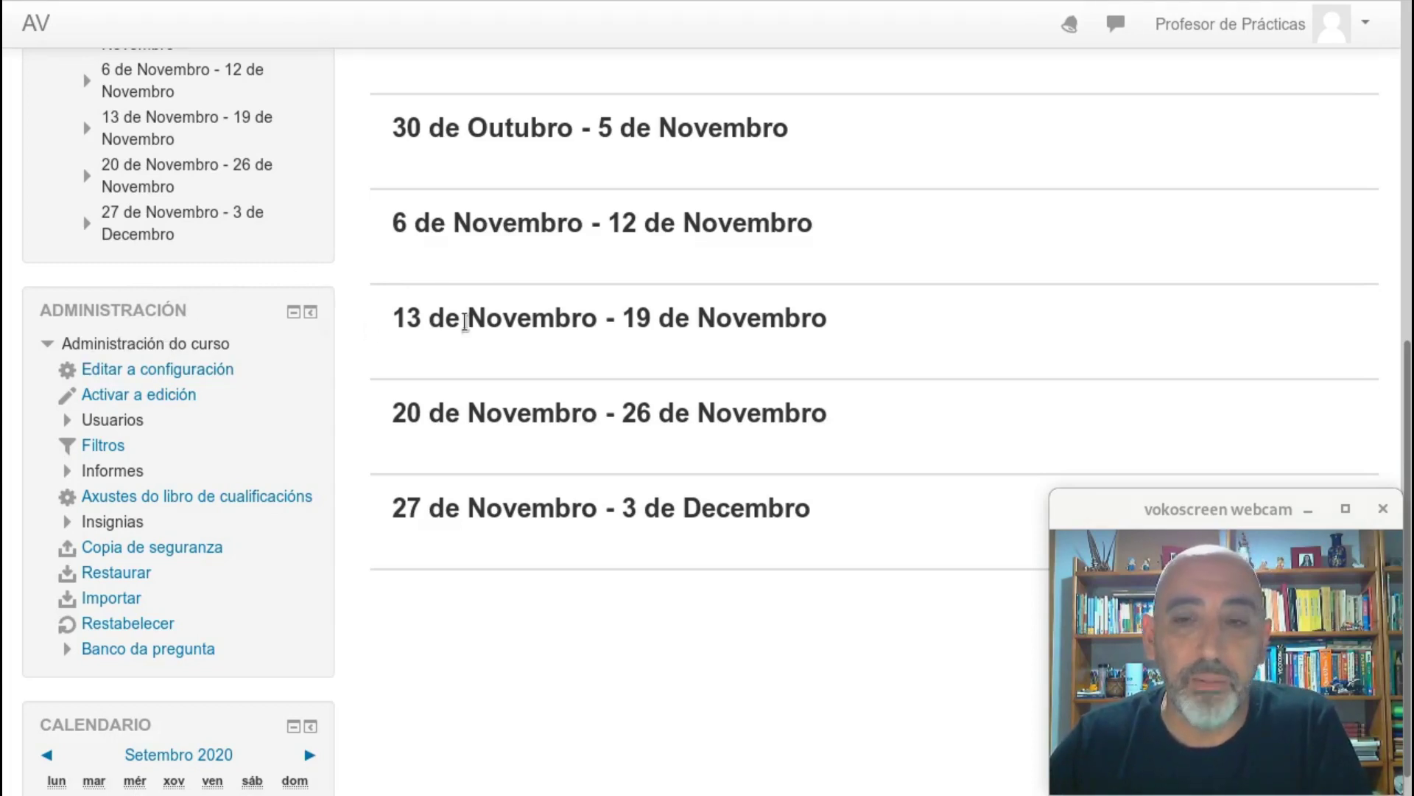
click(156, 375)
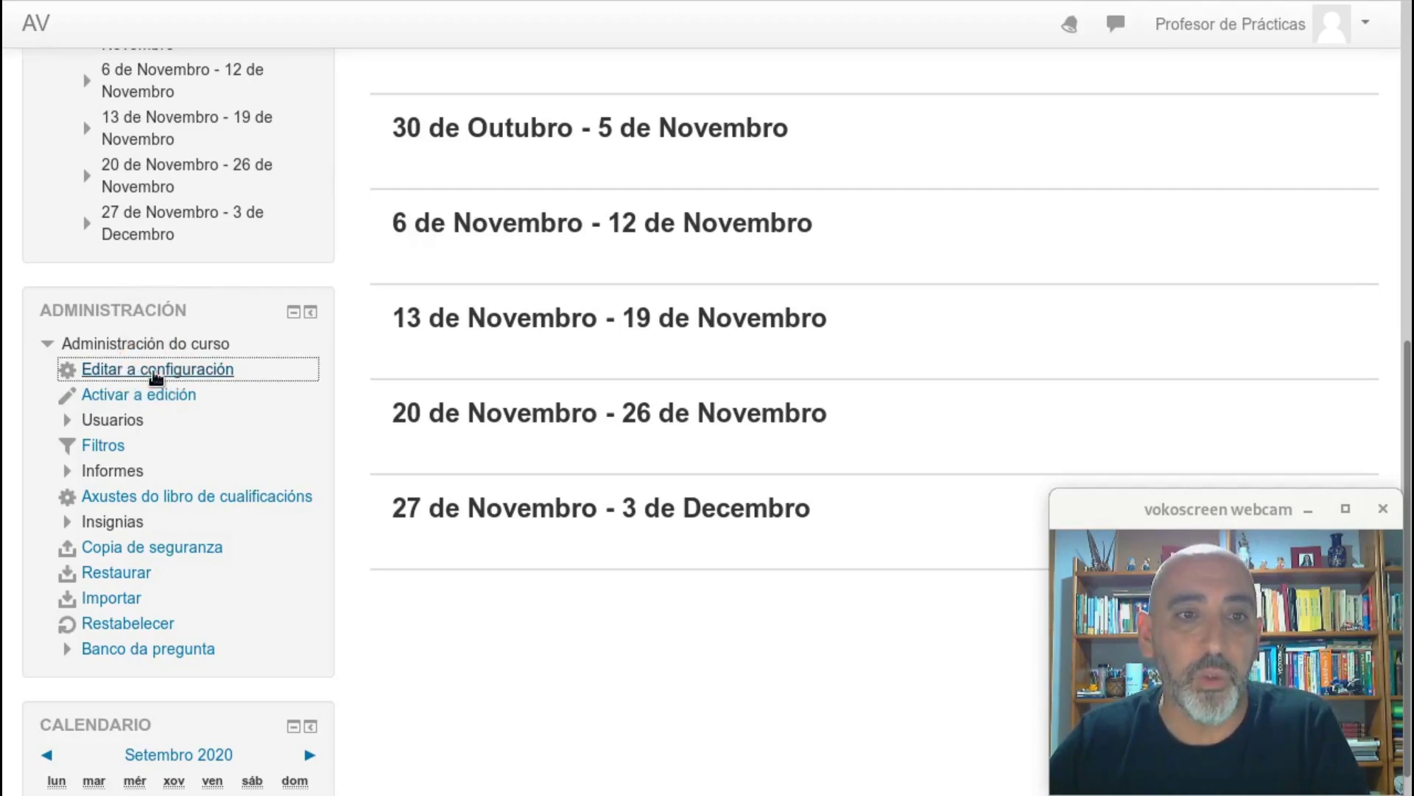
Examine the full name and short name fields in the course's general settings, comparing the short name with the breadcrumb trail
scroll(649, 290, down, 2)
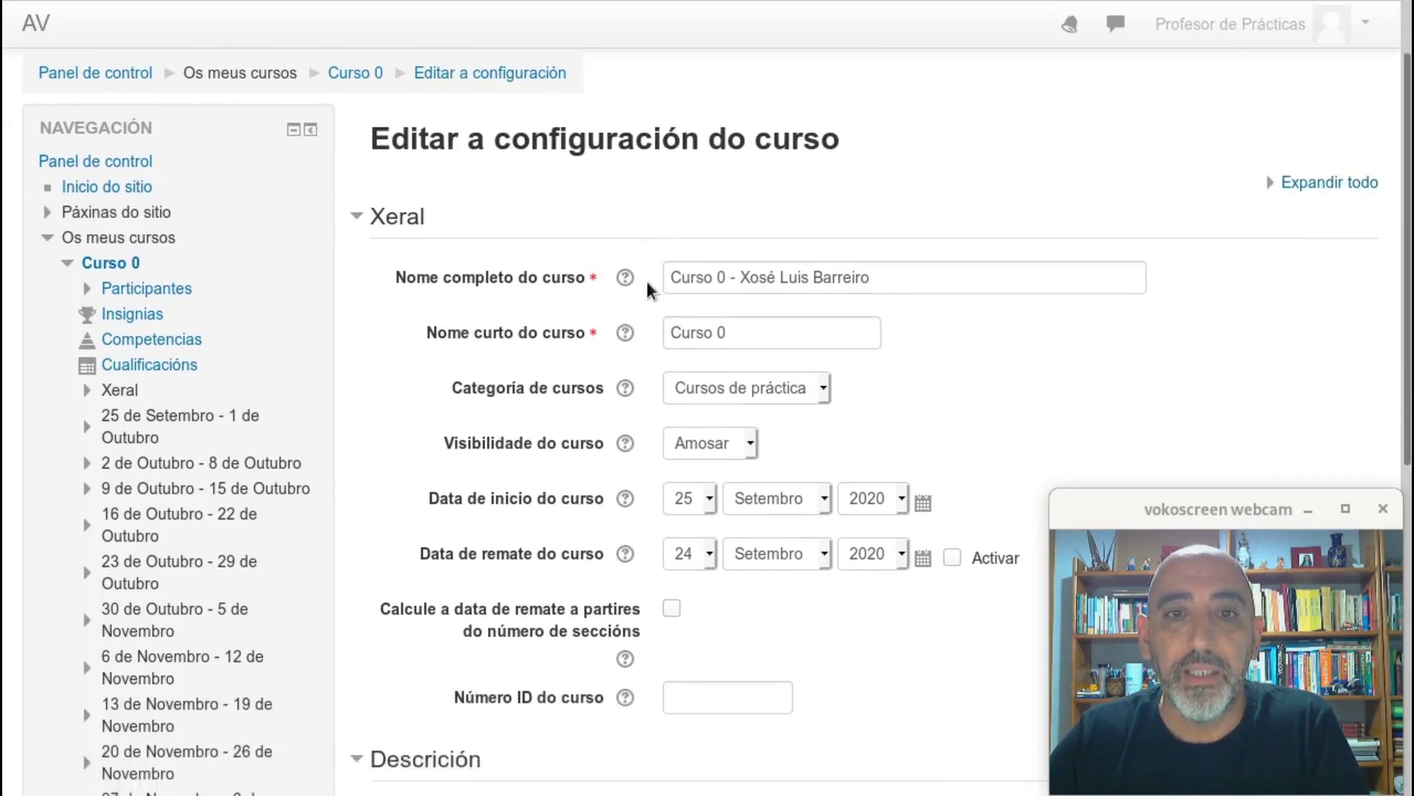
scroll(649, 290, down, 2)
scroll(635, 130, down, 1)
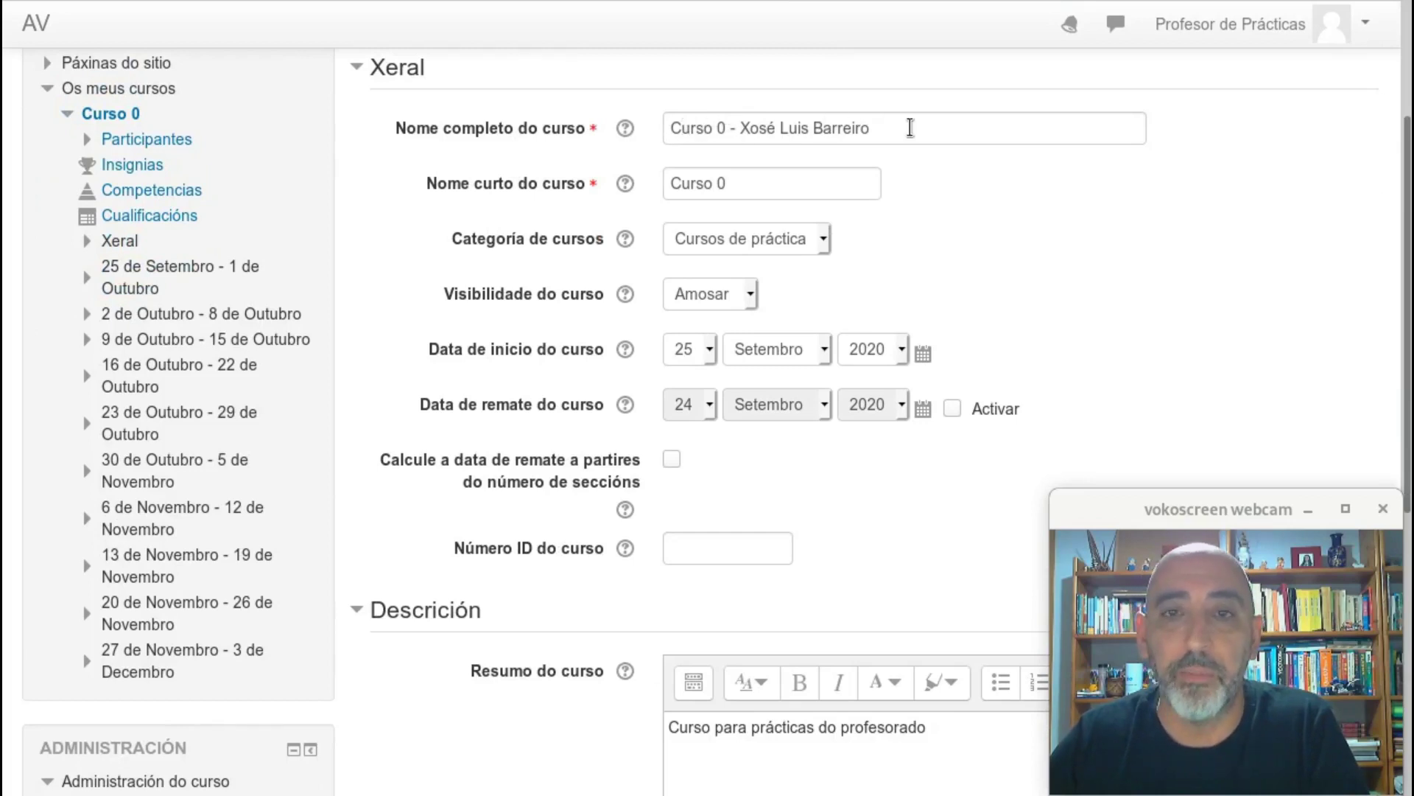
triple_click(909, 126)
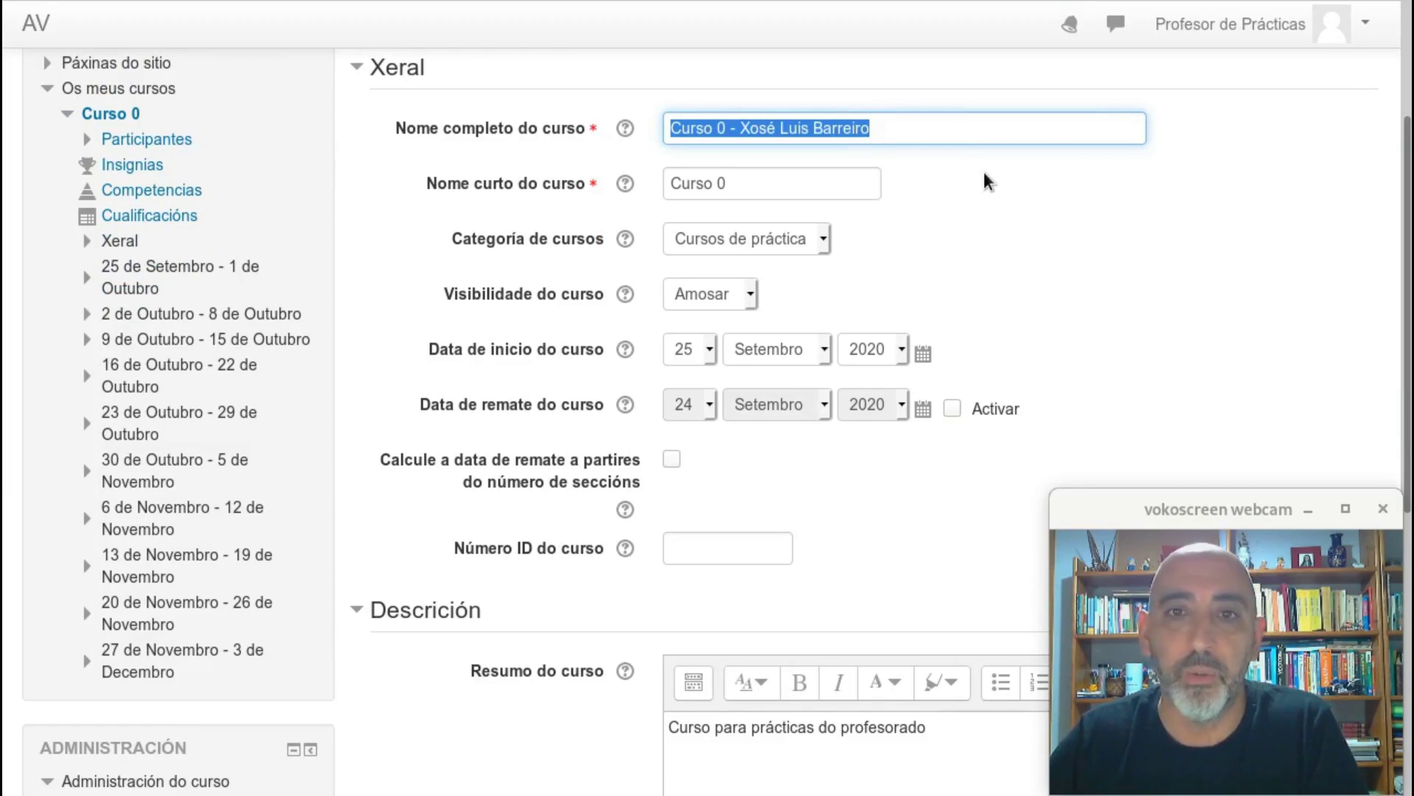
click(817, 177)
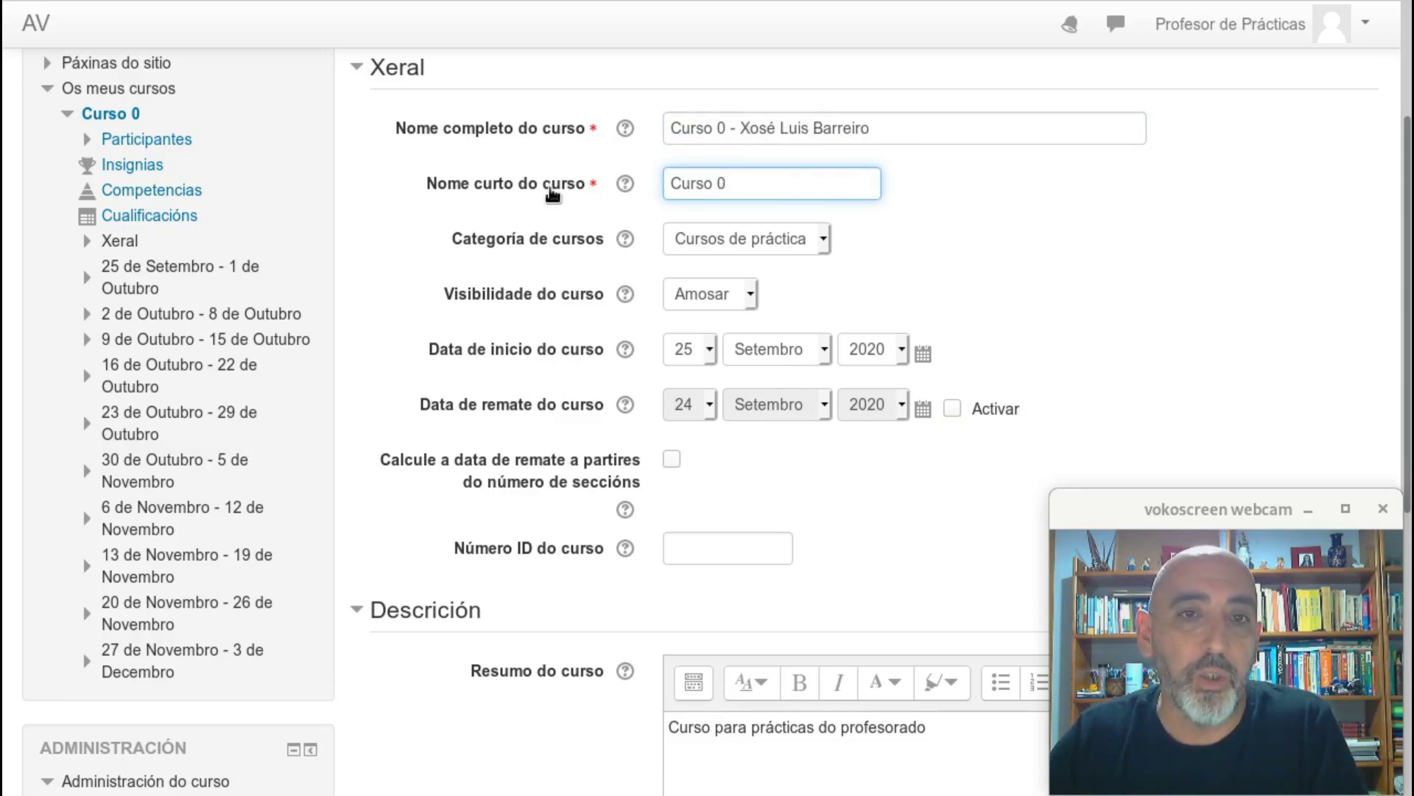
scroll(589, 214, up, 4)
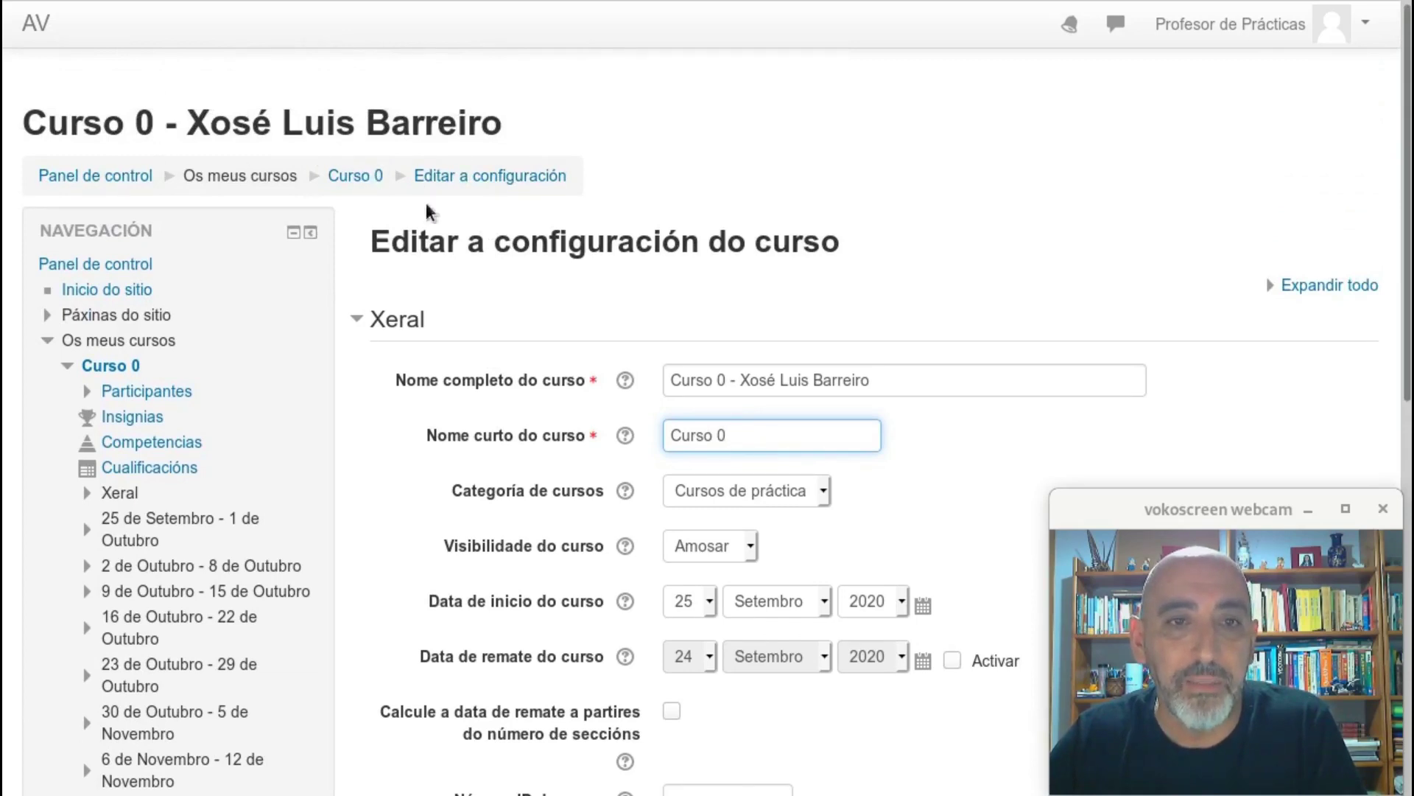
triple_click(729, 440)
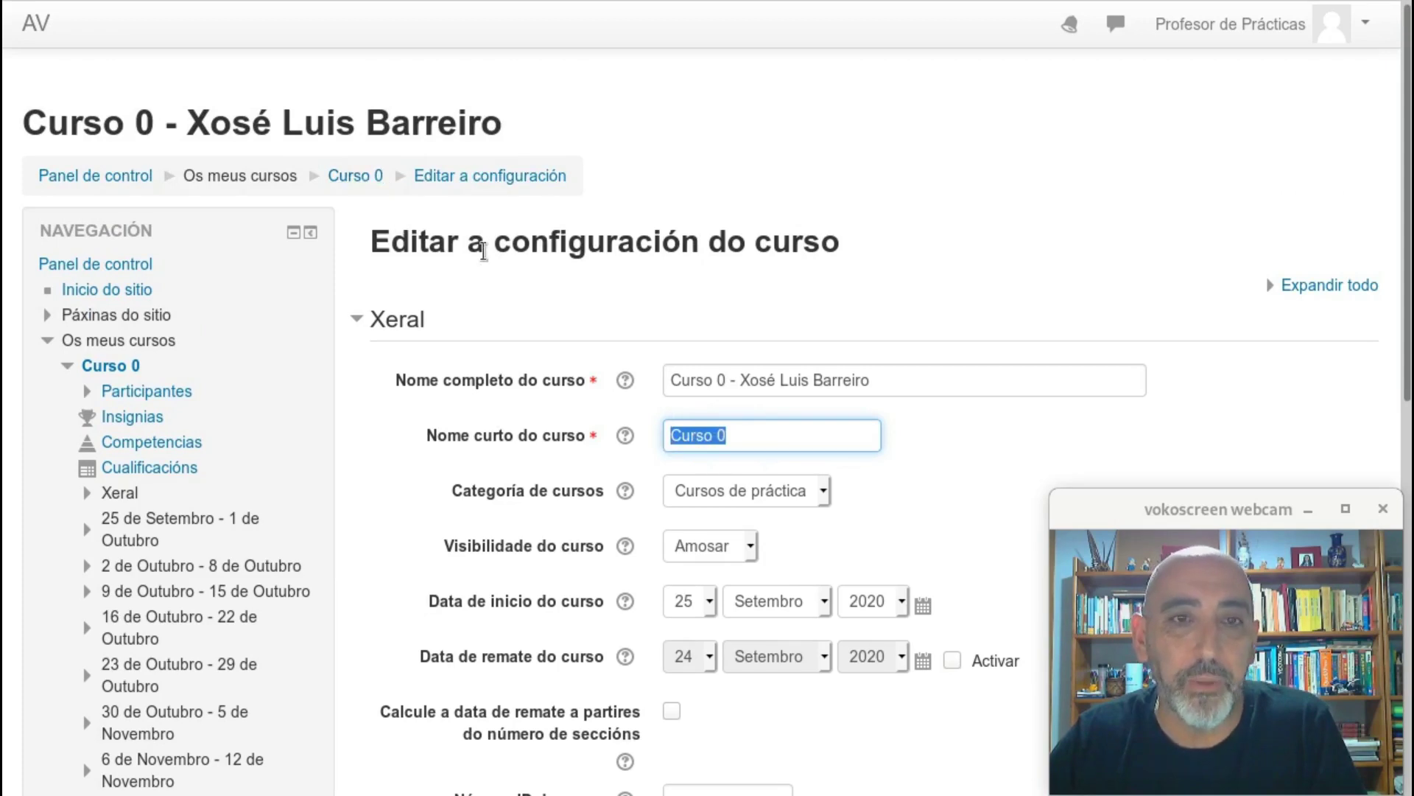
Change the format of Curso 0 to Formato dos temas in its configuration and save, returning to the course page
scroll(587, 303, down, 1)
scroll(588, 304, down, 2)
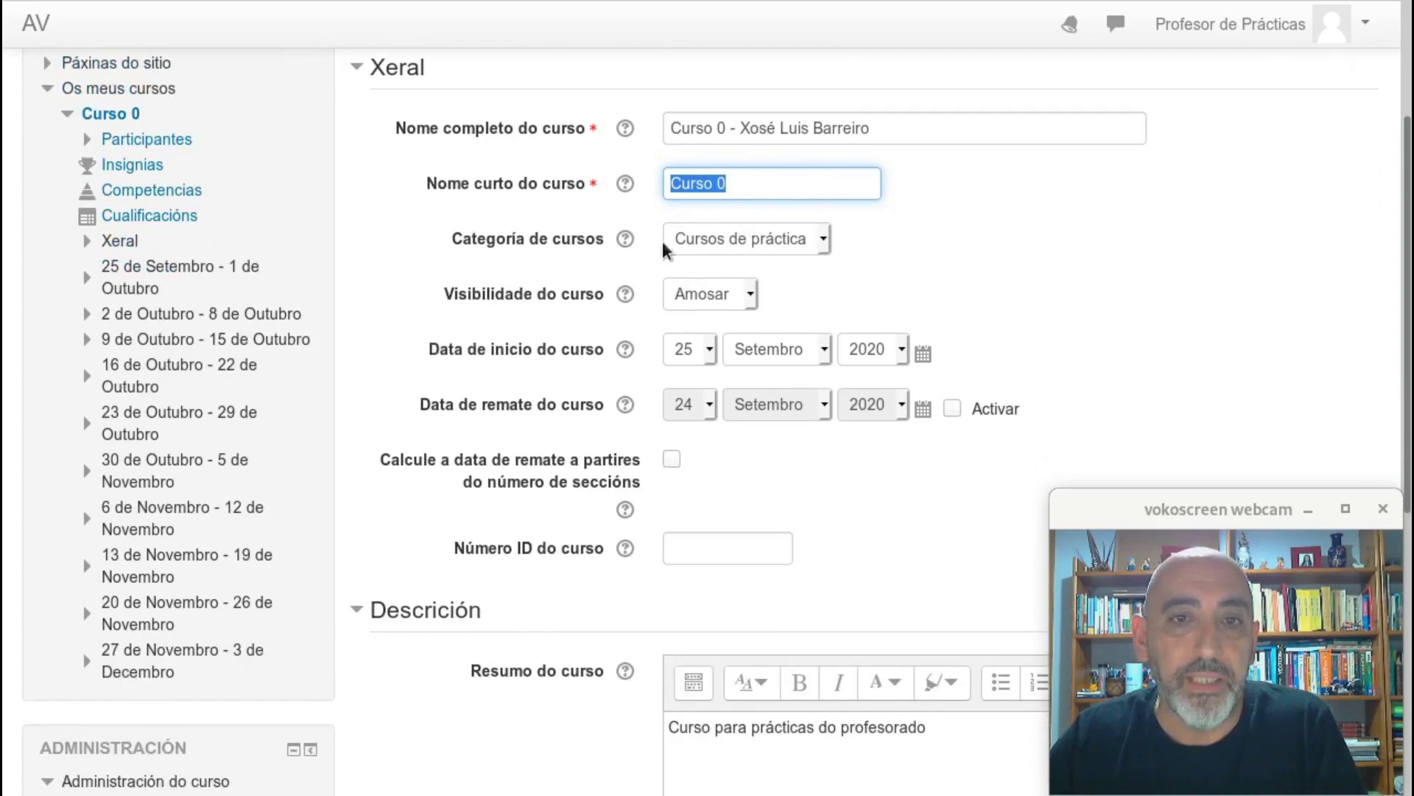
scroll(634, 293, down, 2)
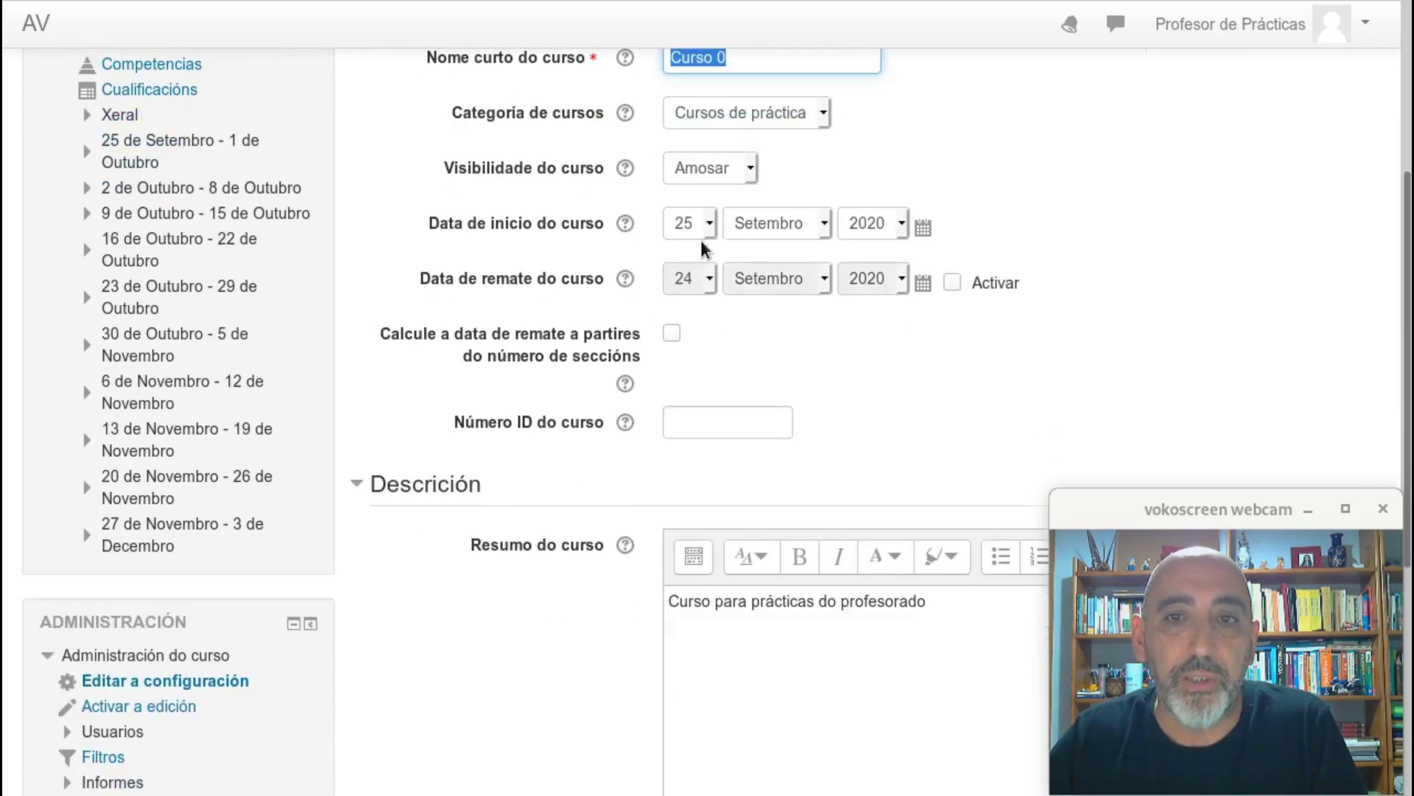
scroll(623, 335, down, 4)
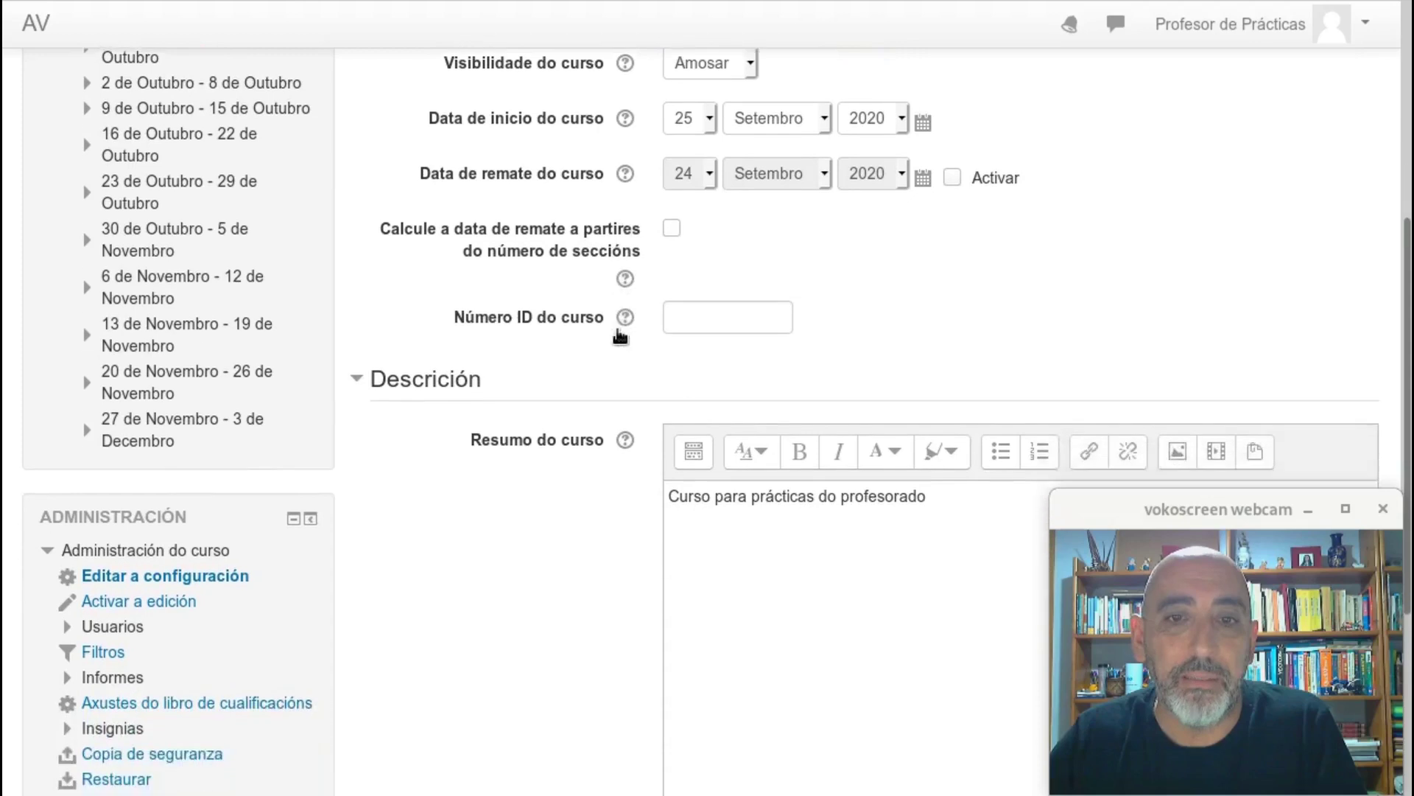
scroll(618, 332, down, 3)
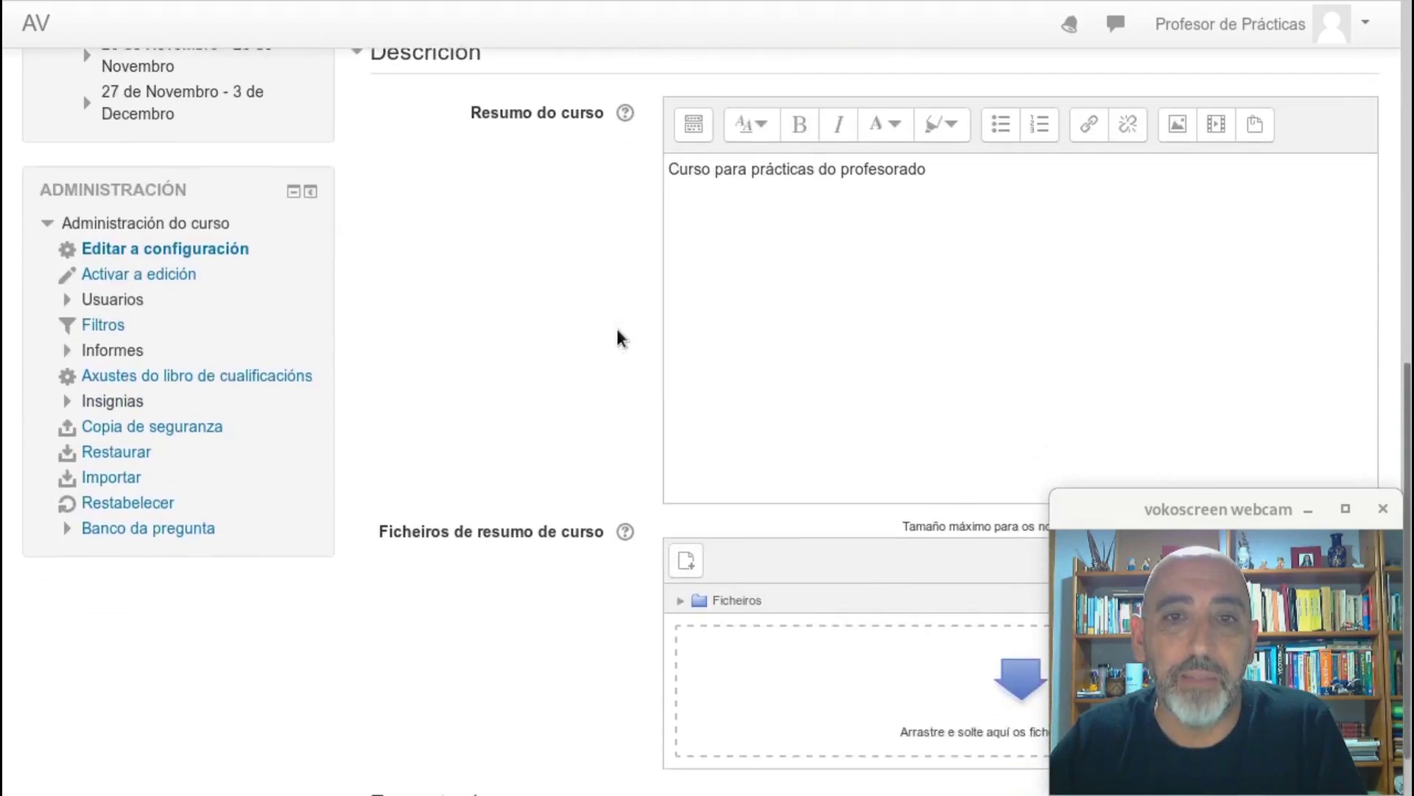
scroll(619, 331, down, 5)
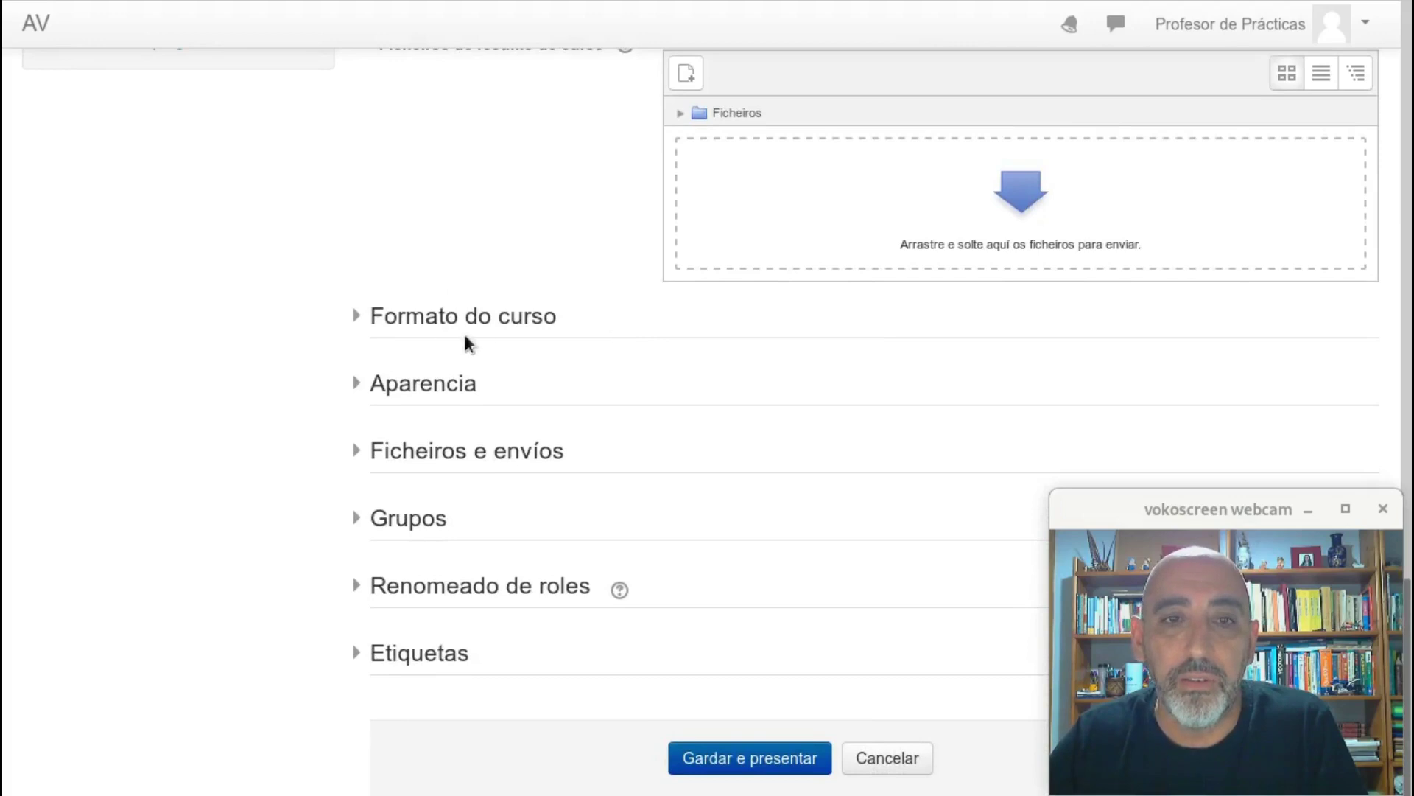
click(429, 327)
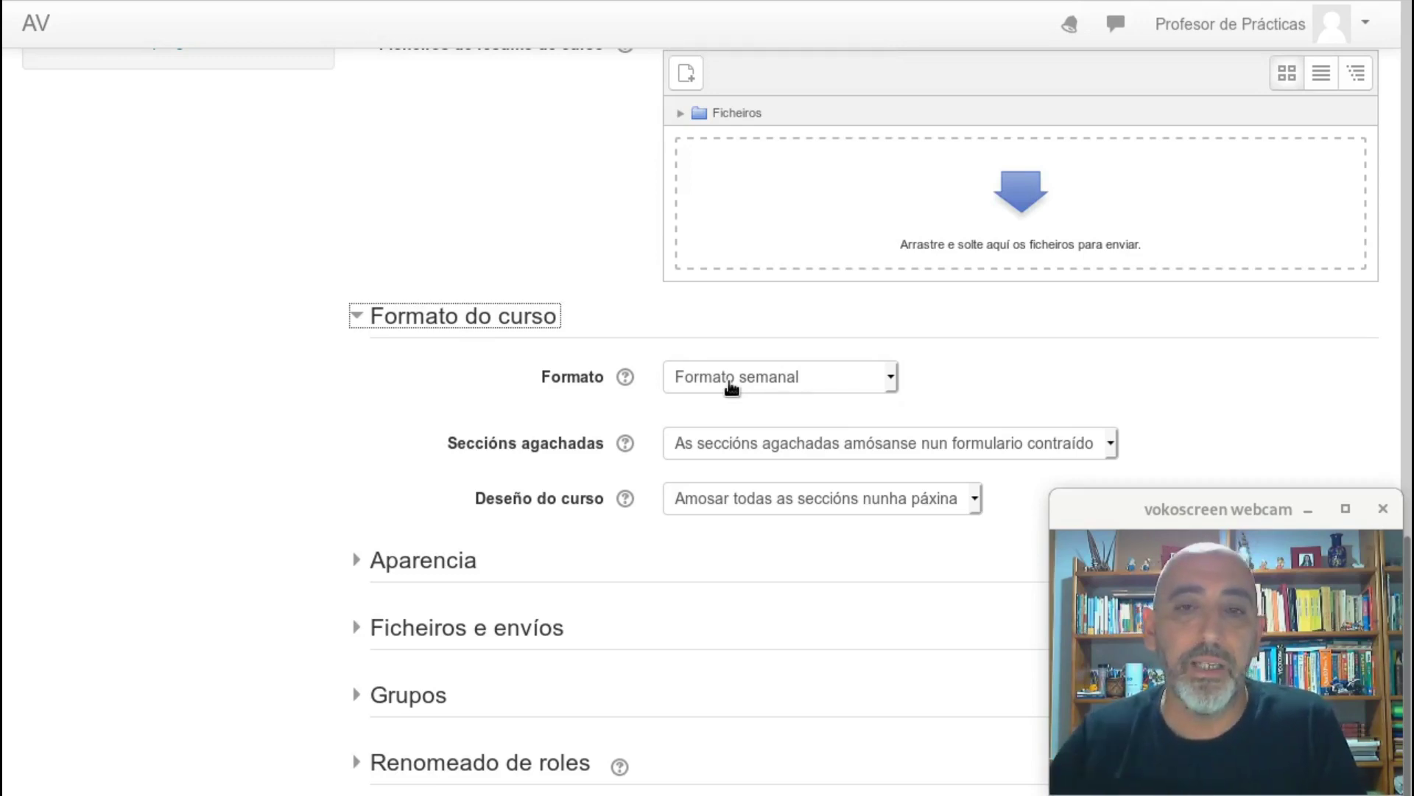
click(796, 378)
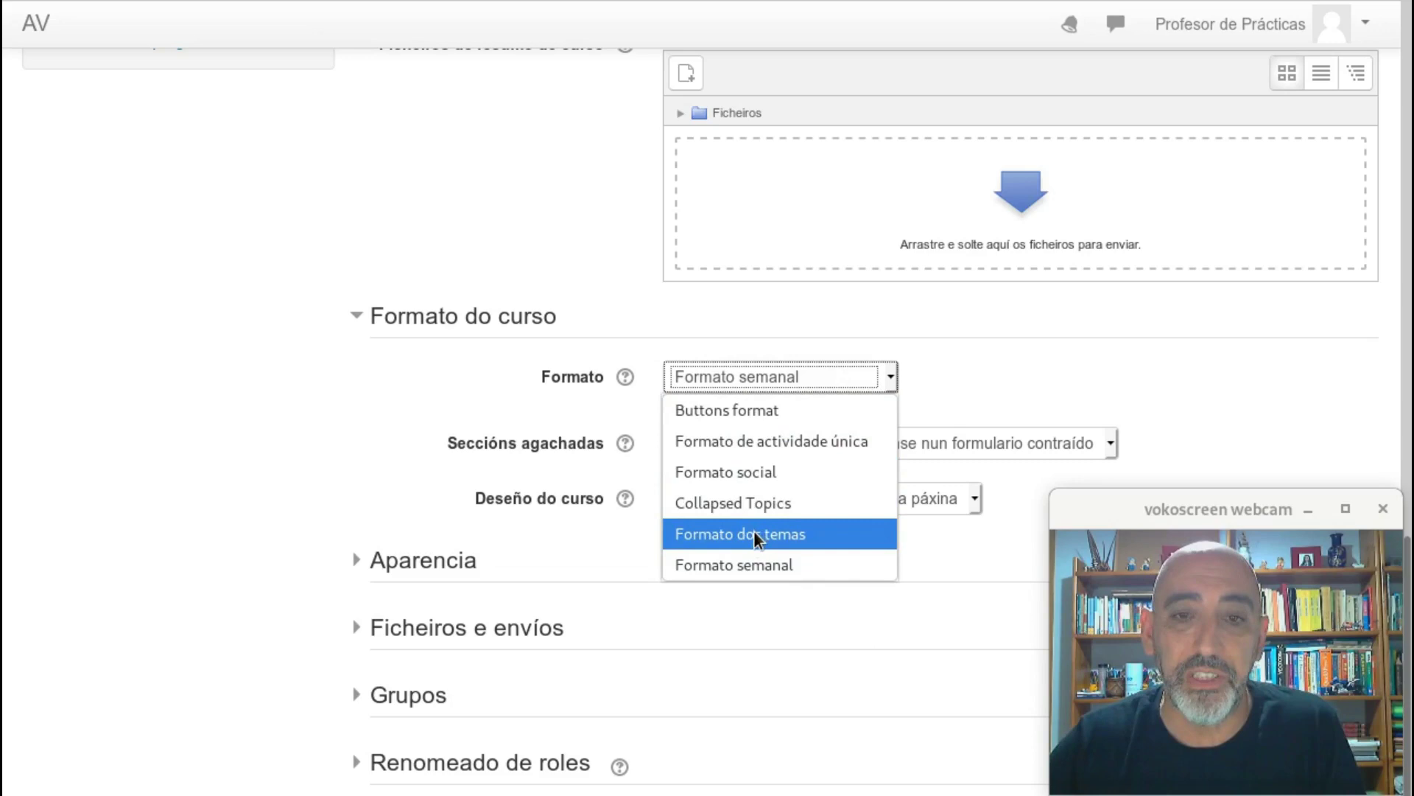
click(715, 535)
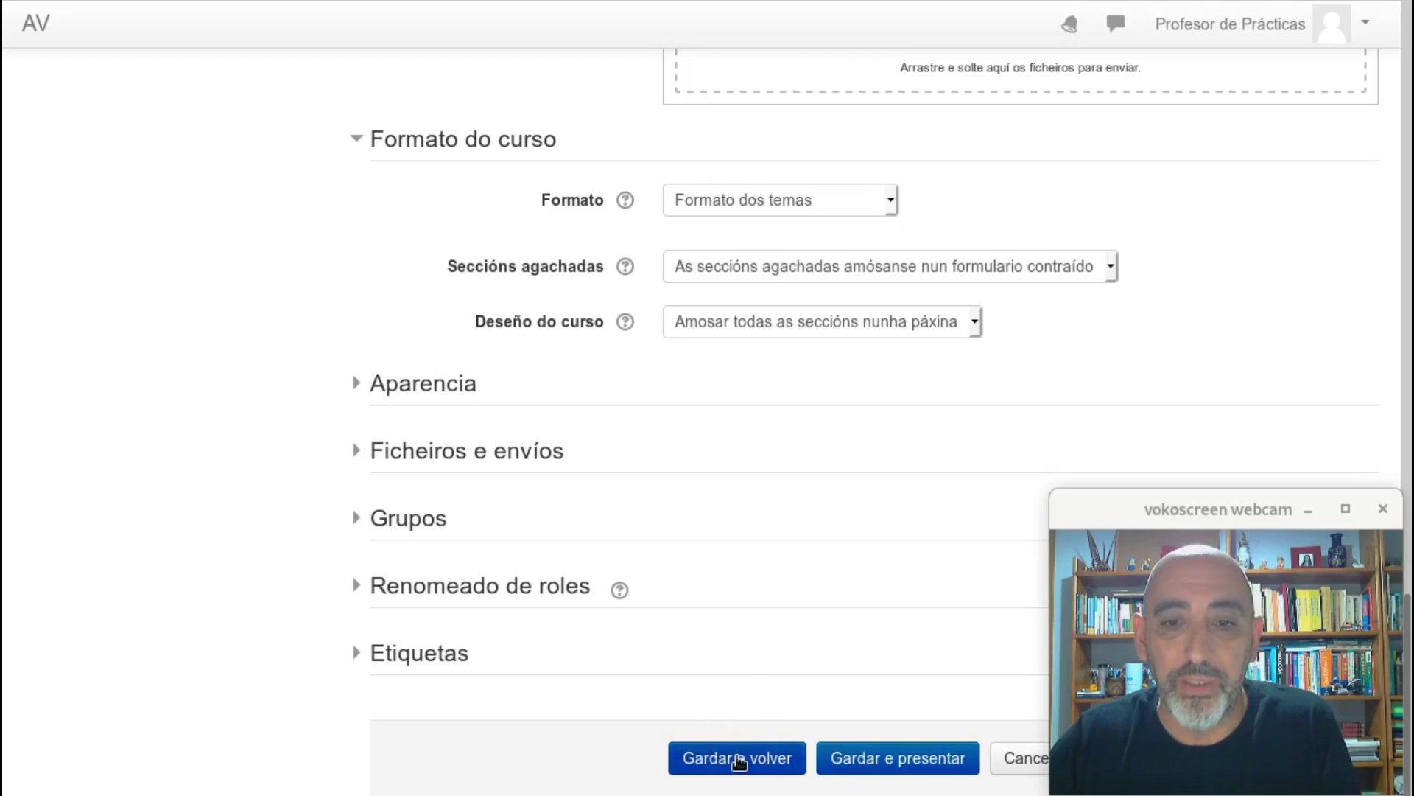
click(770, 759)
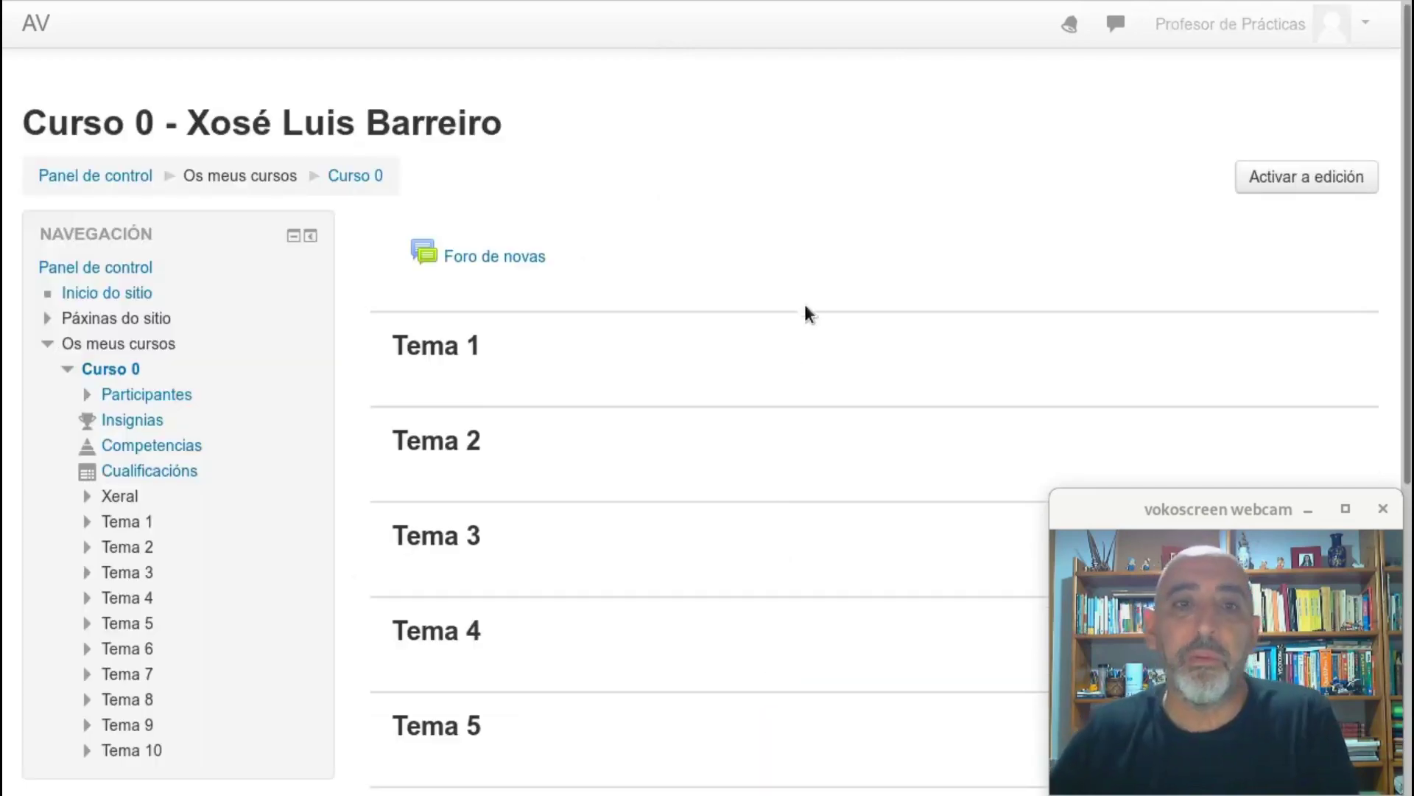
Examine the topic sections on the course page and how they are listed in the course navigation
scroll(802, 250, down, 1)
scroll(783, 257, down, 1)
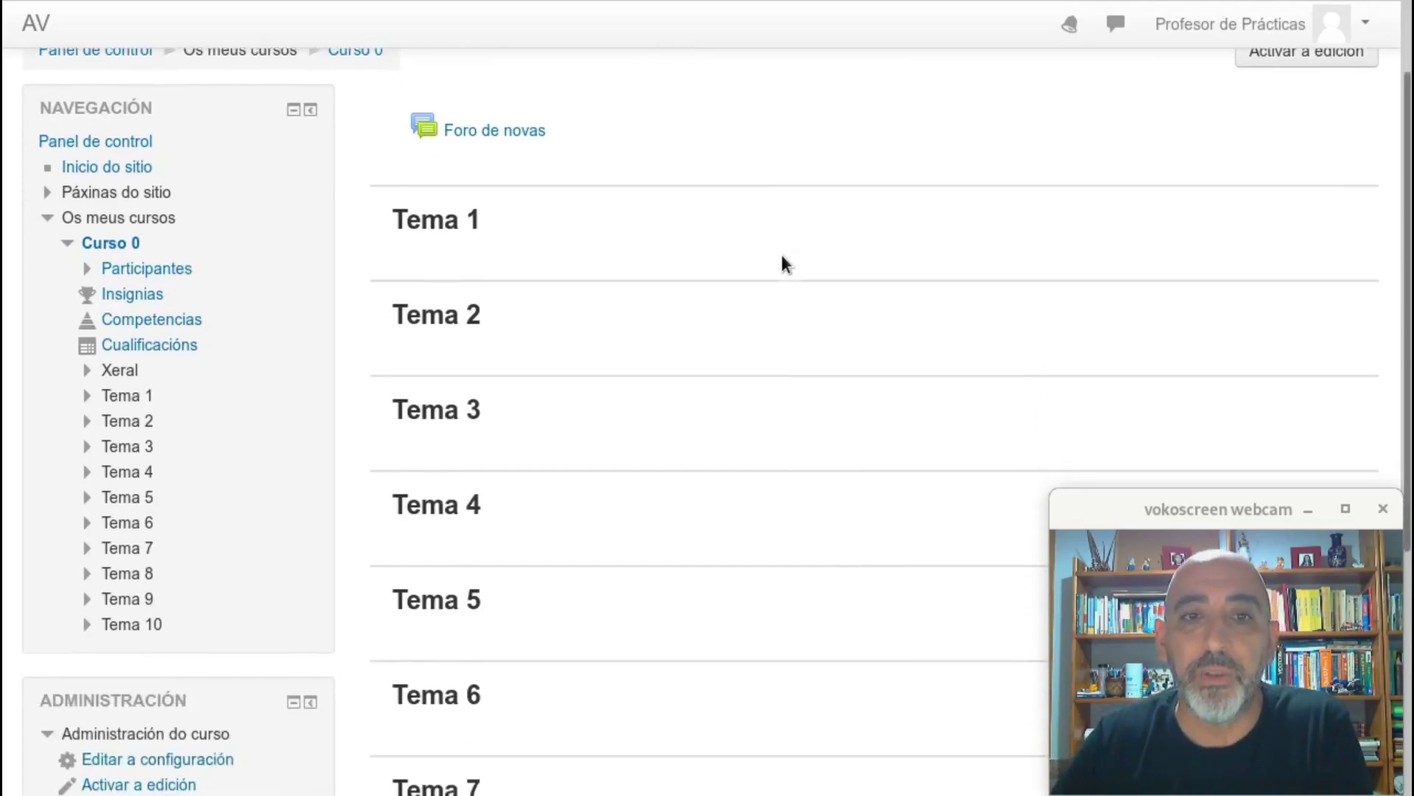
scroll(782, 256, down, 4)
scroll(783, 255, down, 2)
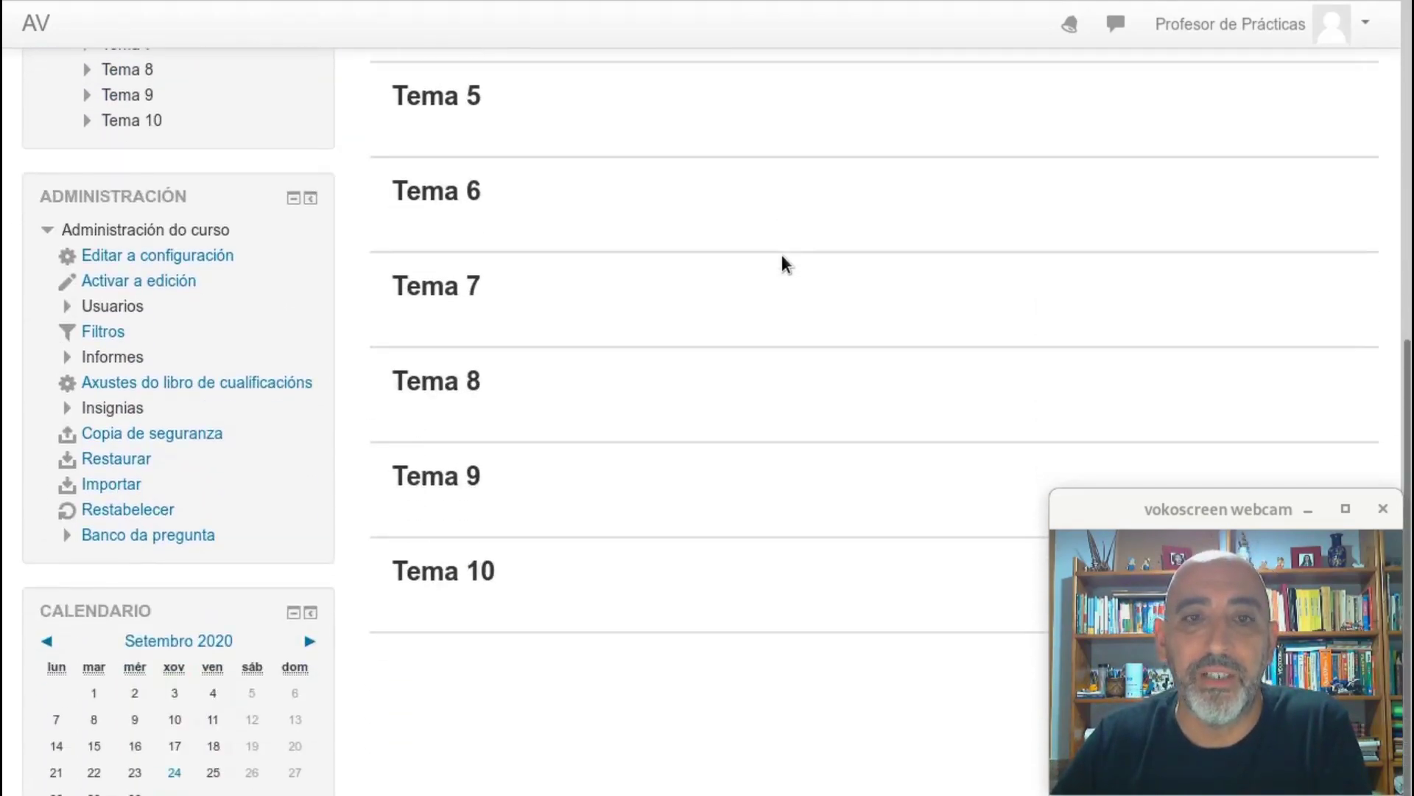
scroll(783, 256, up, 6)
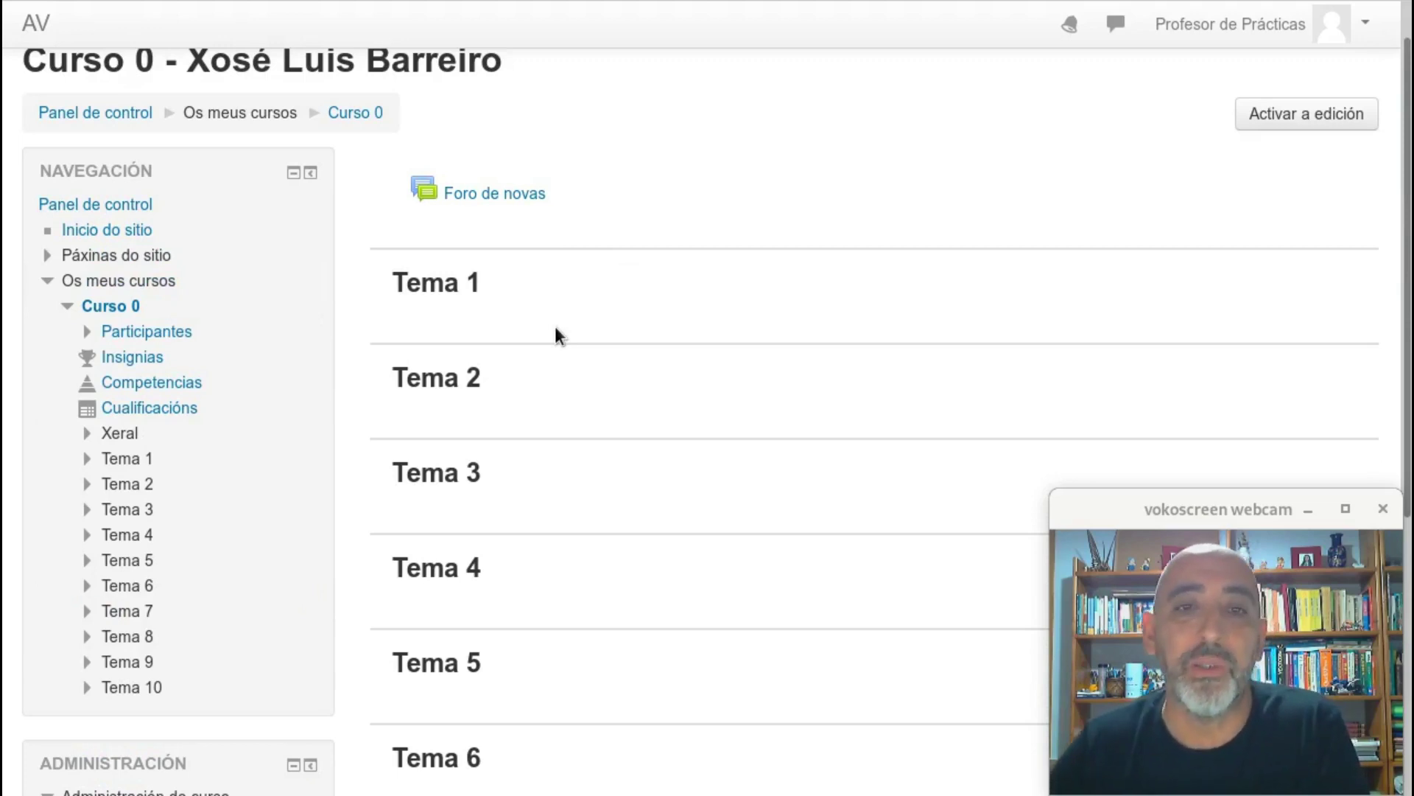
scroll(514, 324, down, 3)
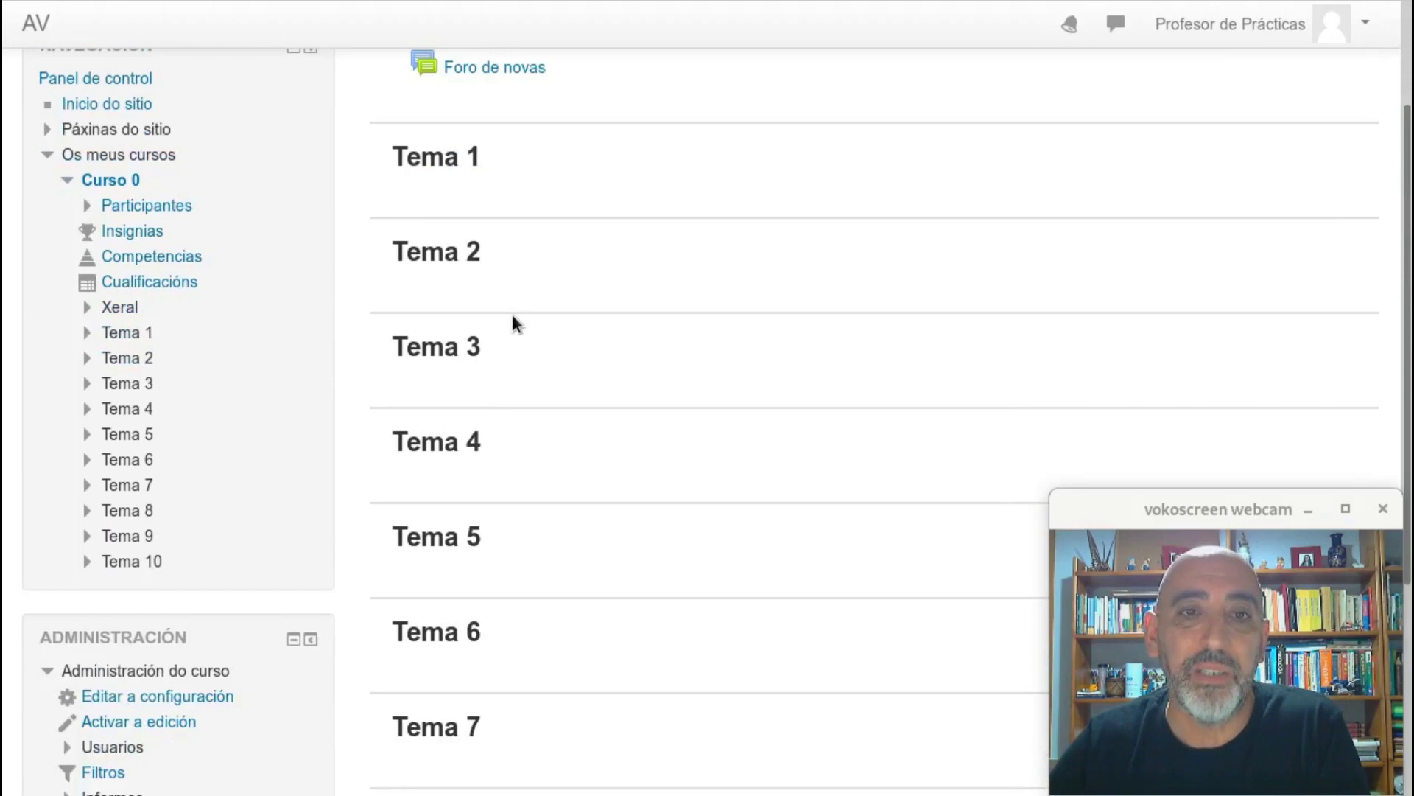
scroll(514, 258, down, 10)
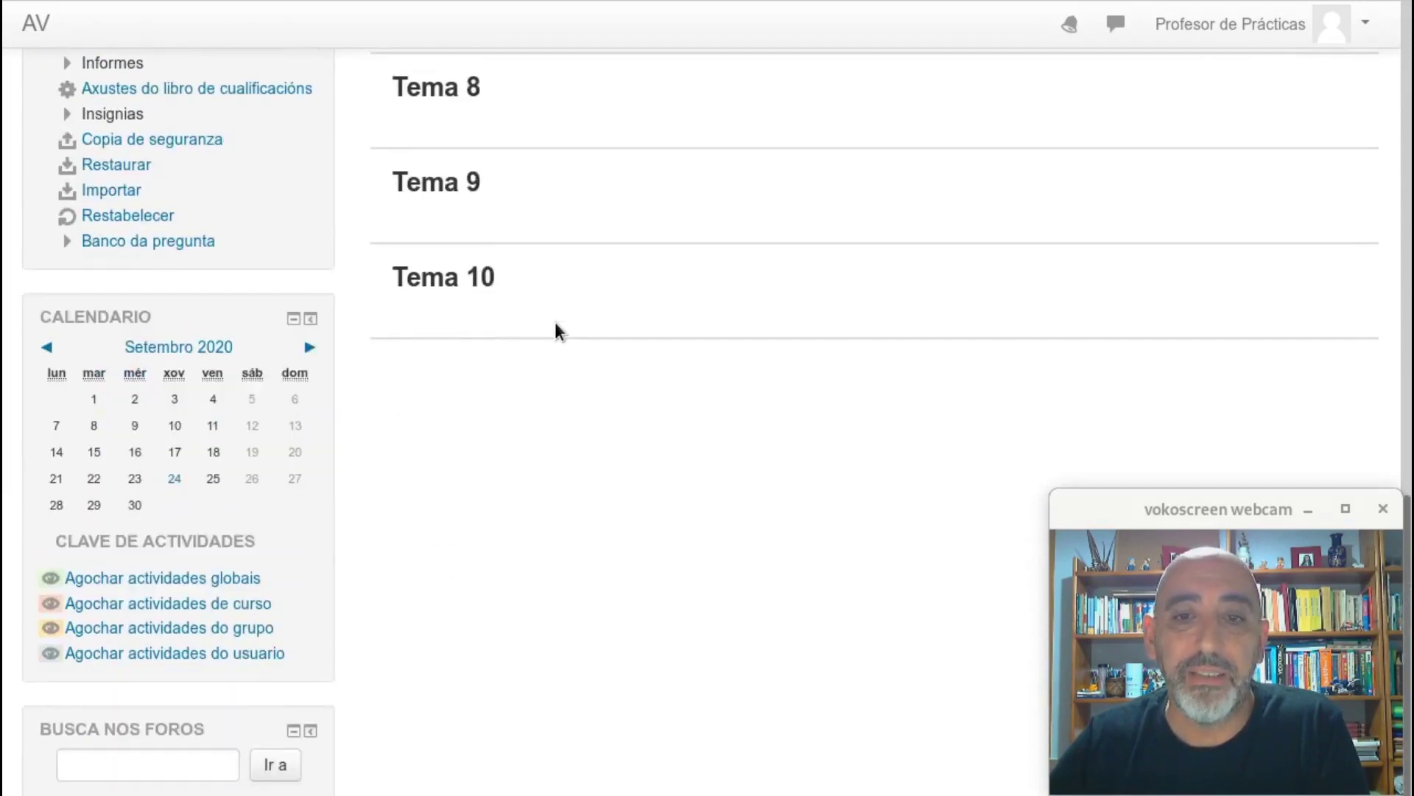
scroll(557, 331, up, 2)
scroll(502, 450, up, 9)
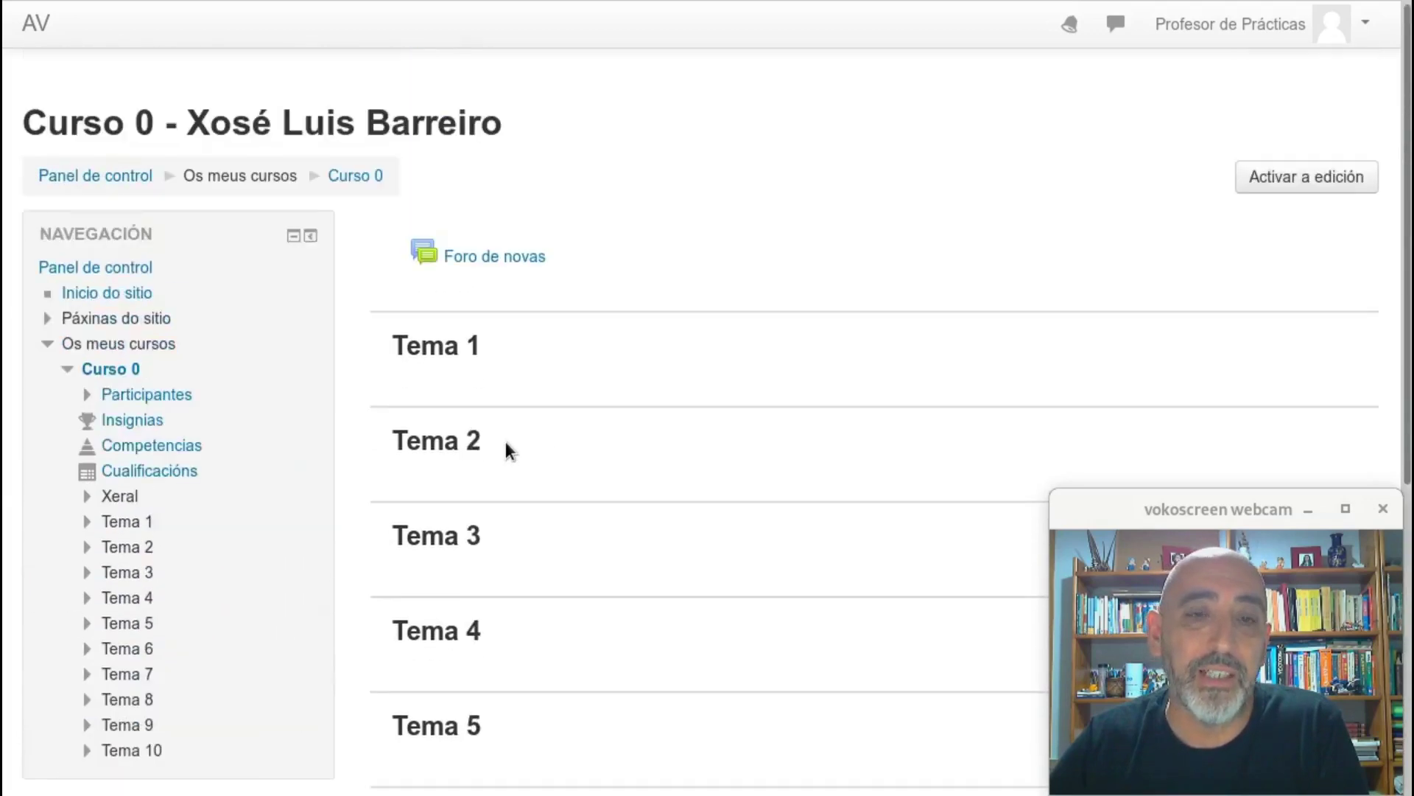
scroll(505, 441, down, 3)
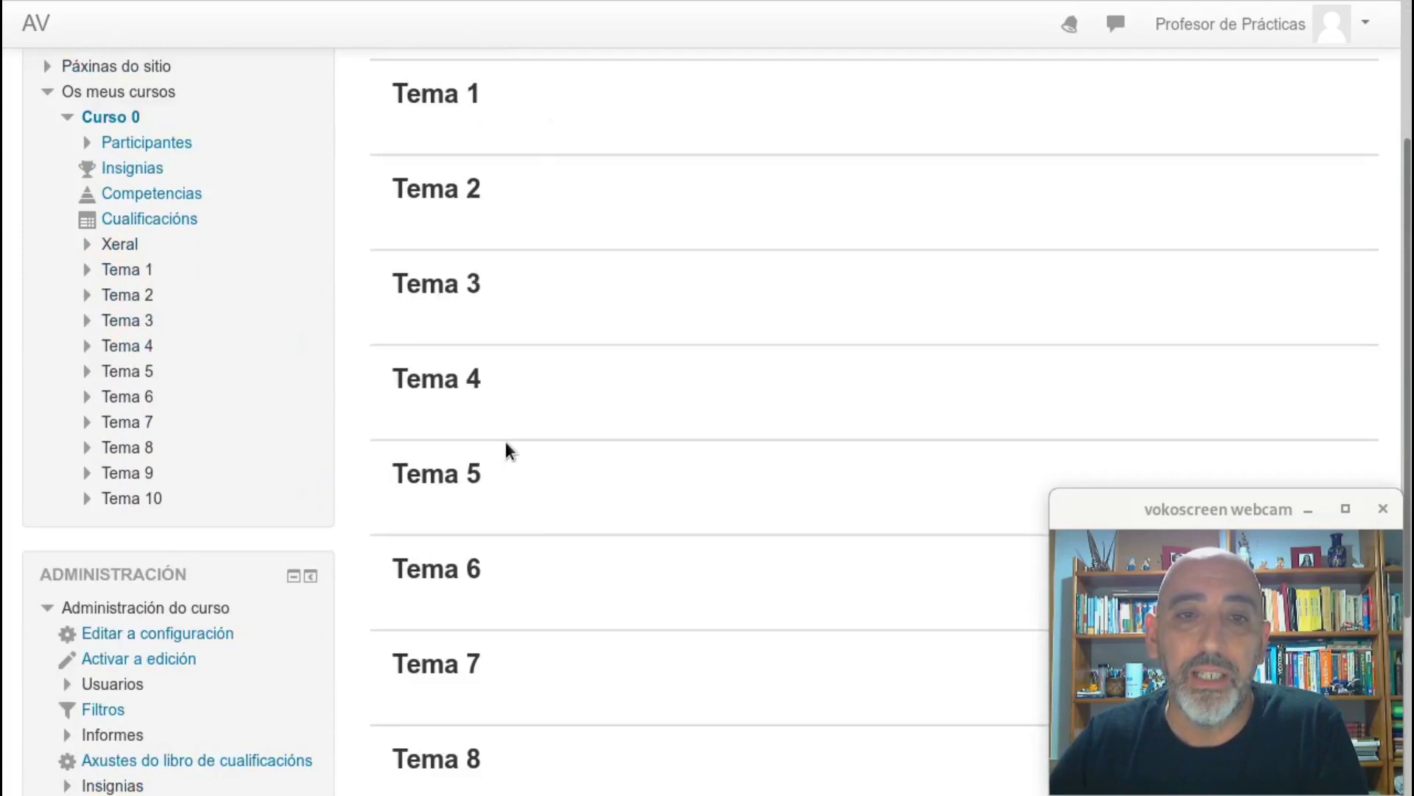
scroll(506, 449, up, 2)
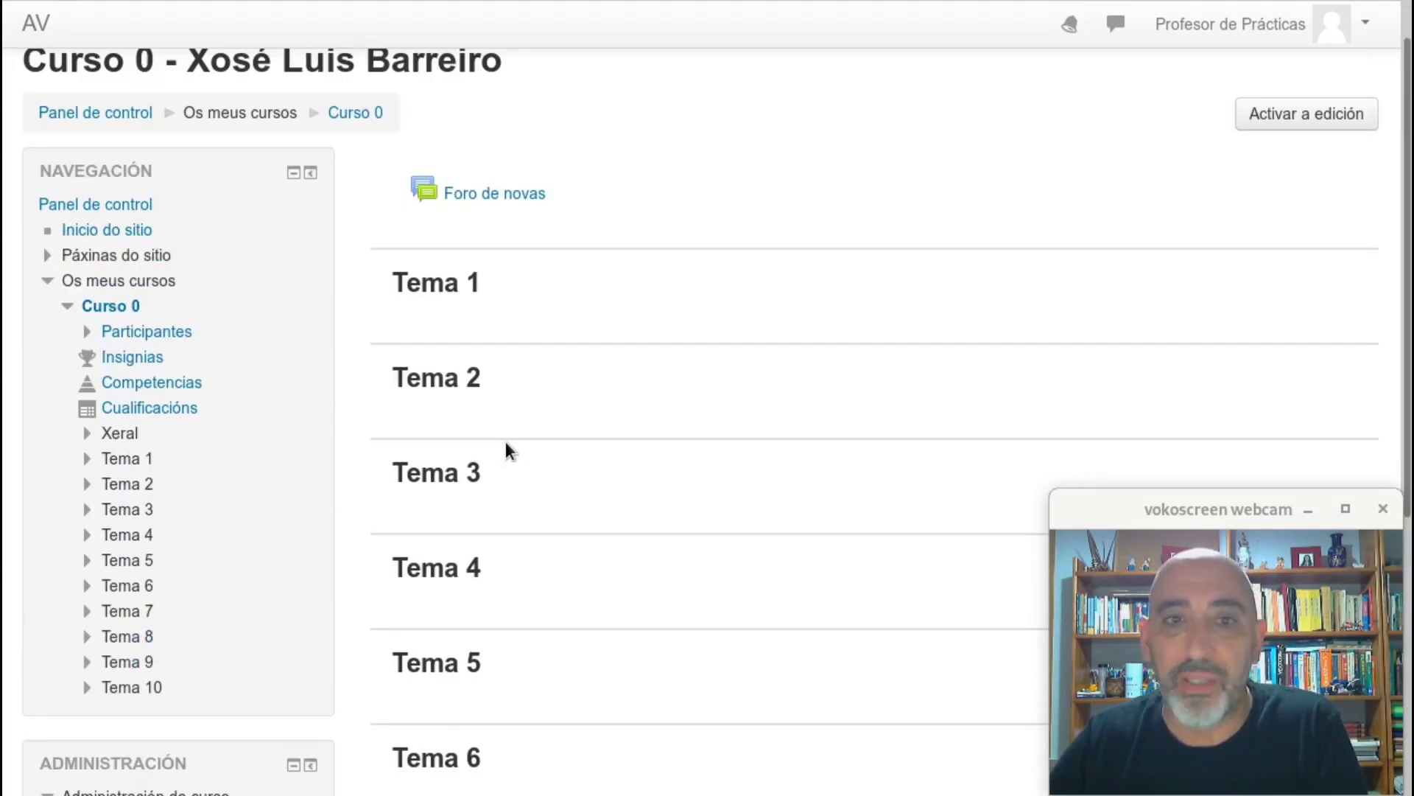
scroll(505, 441, down, 3)
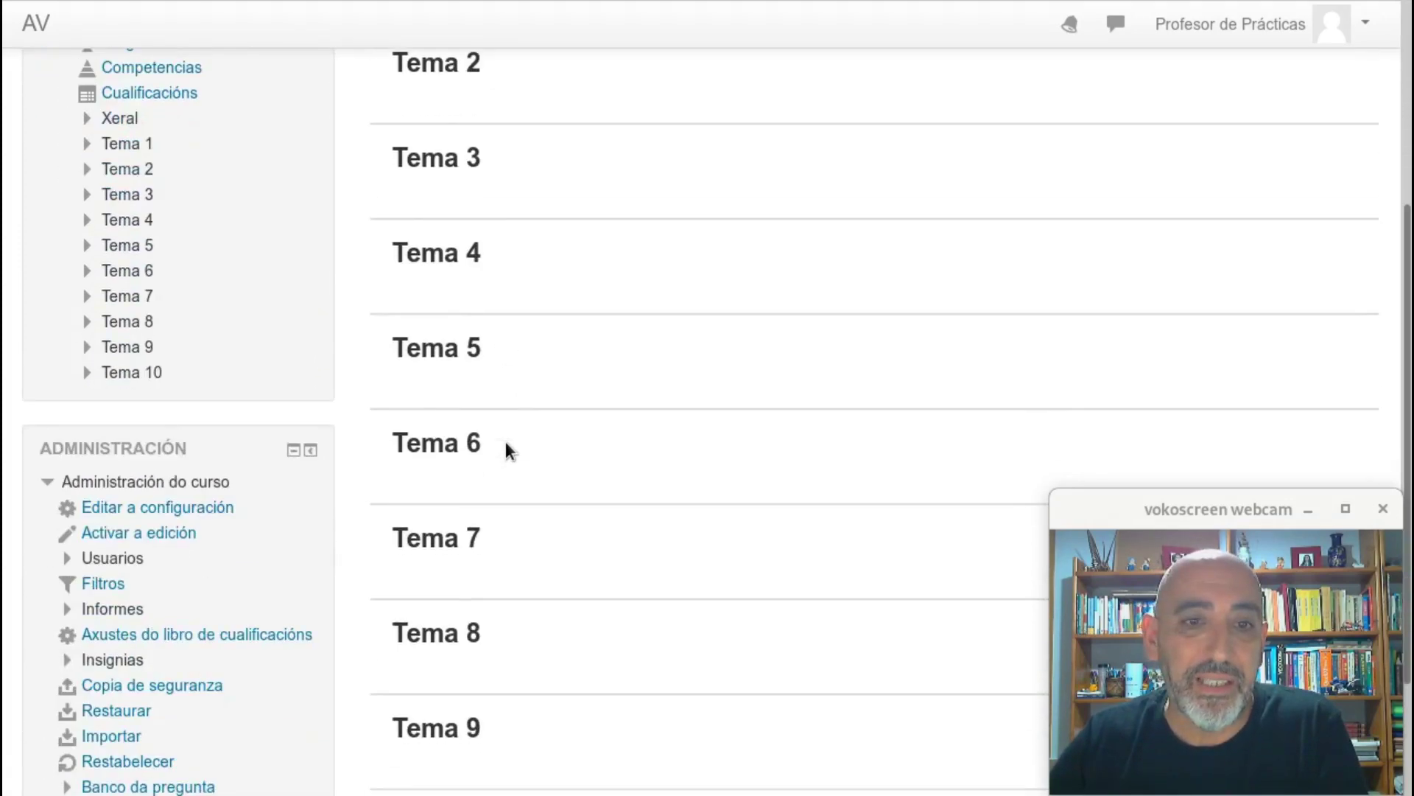
scroll(506, 442, down, 2)
scroll(505, 442, up, 3)
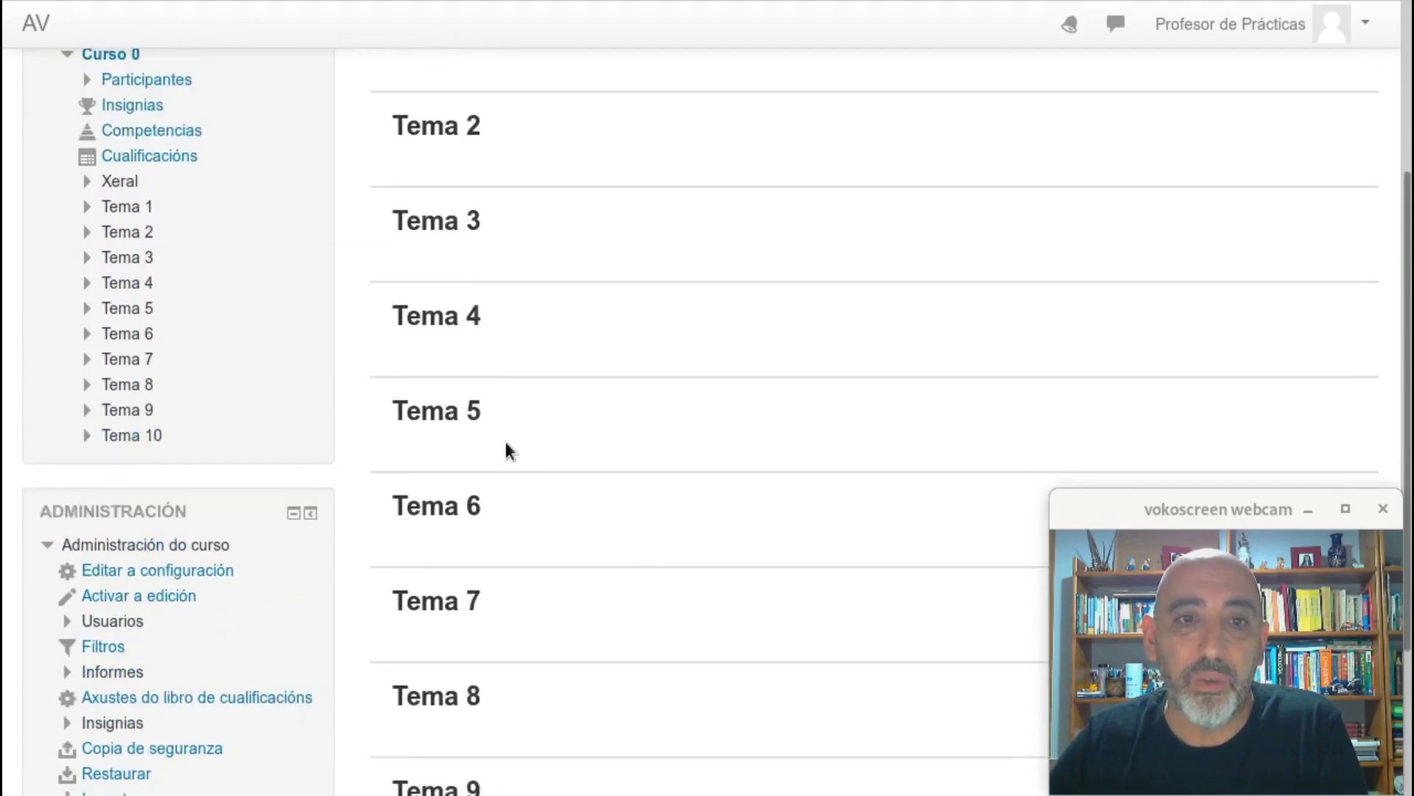
scroll(505, 441, down, 3)
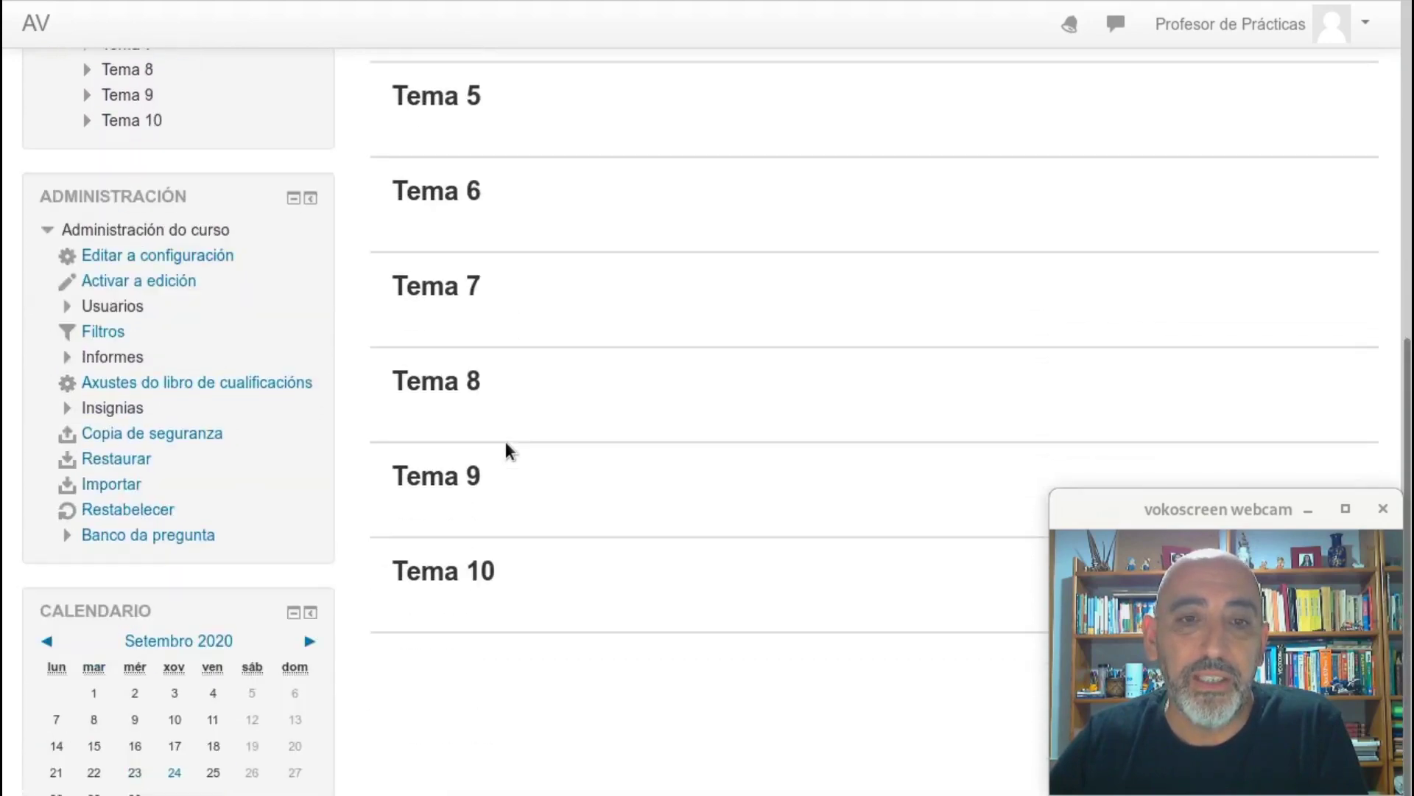
scroll(505, 441, up, 3)
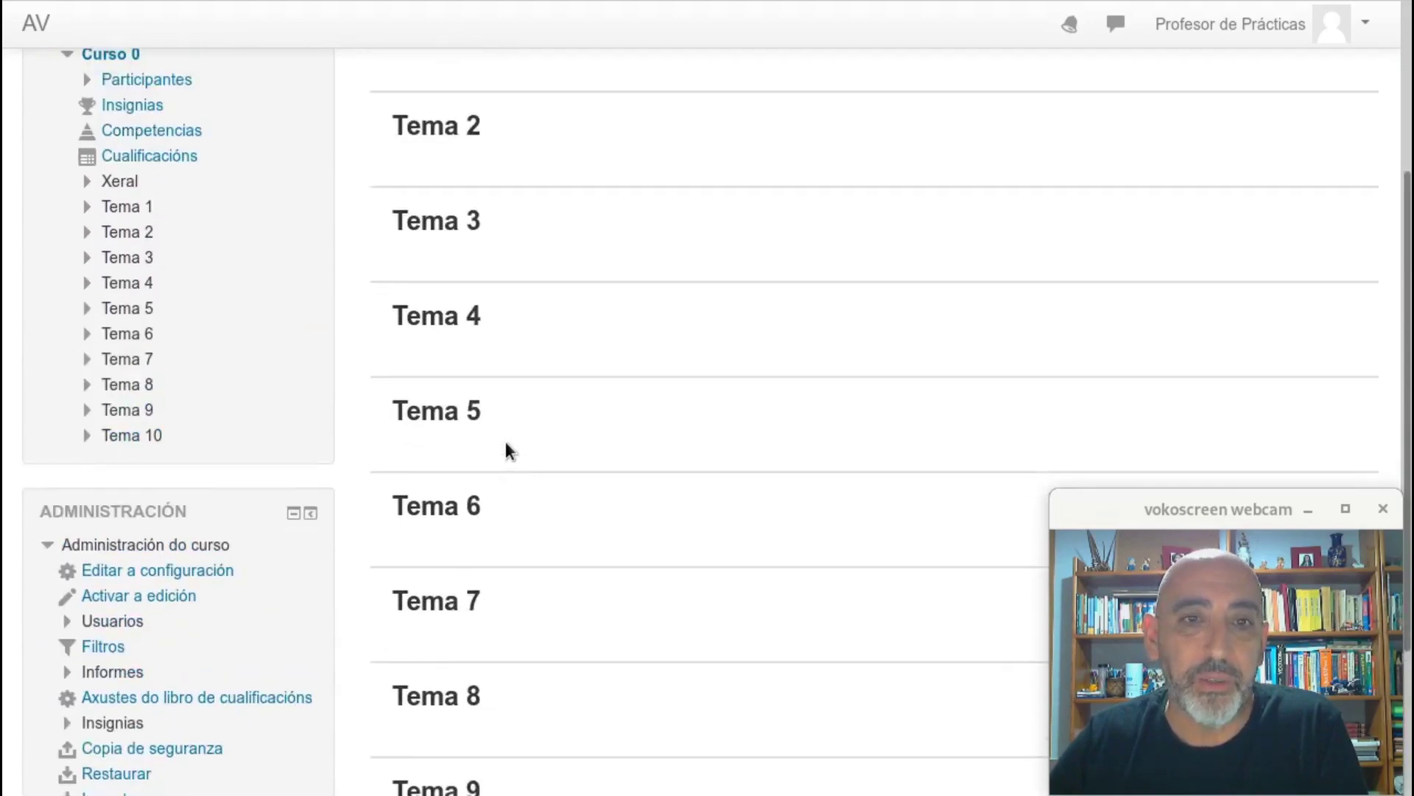
scroll(506, 440, up, 3)
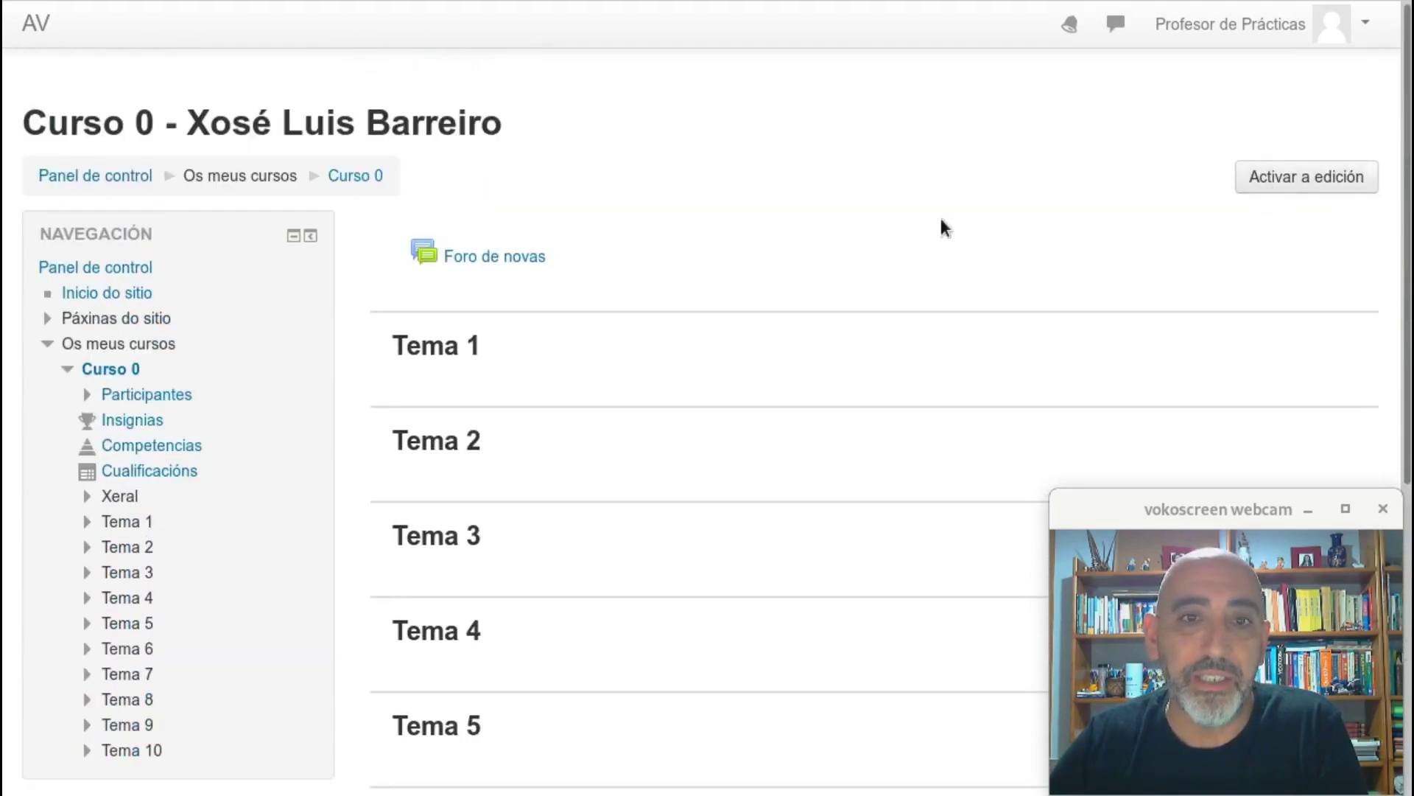
Turn on editing mode for Curso 0
scroll(695, 324, down, 3)
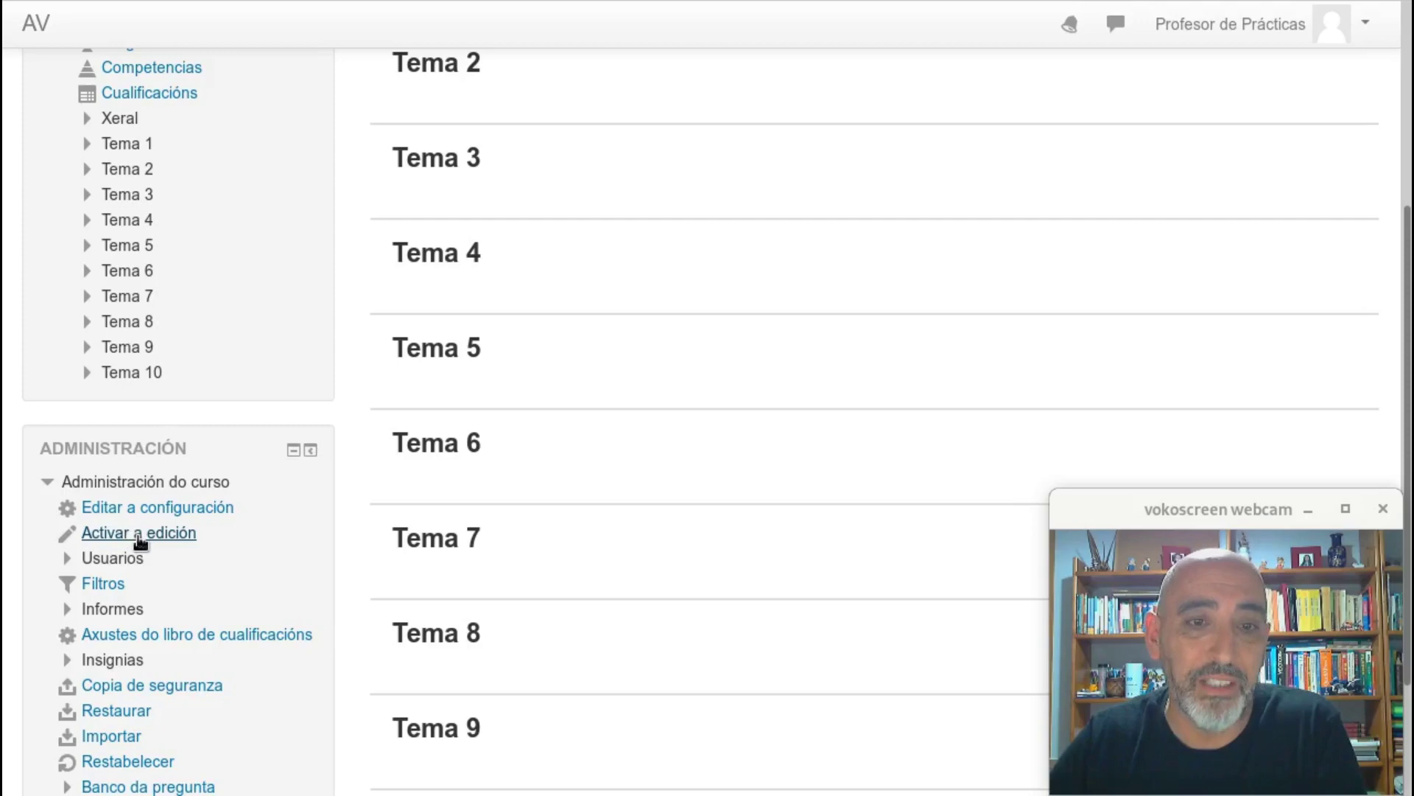
scroll(501, 480, down, 2)
scroll(501, 486, up, 3)
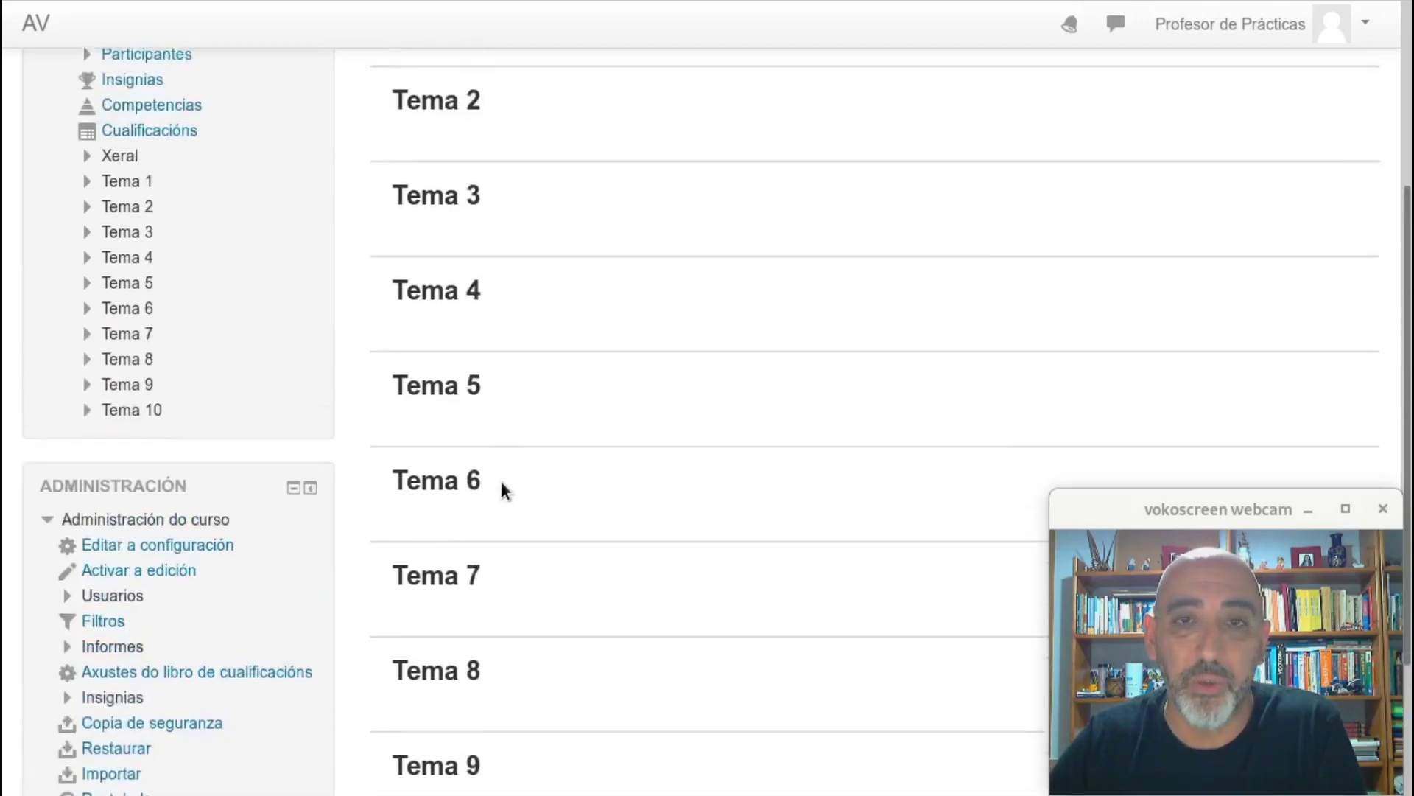
scroll(501, 480, up, 5)
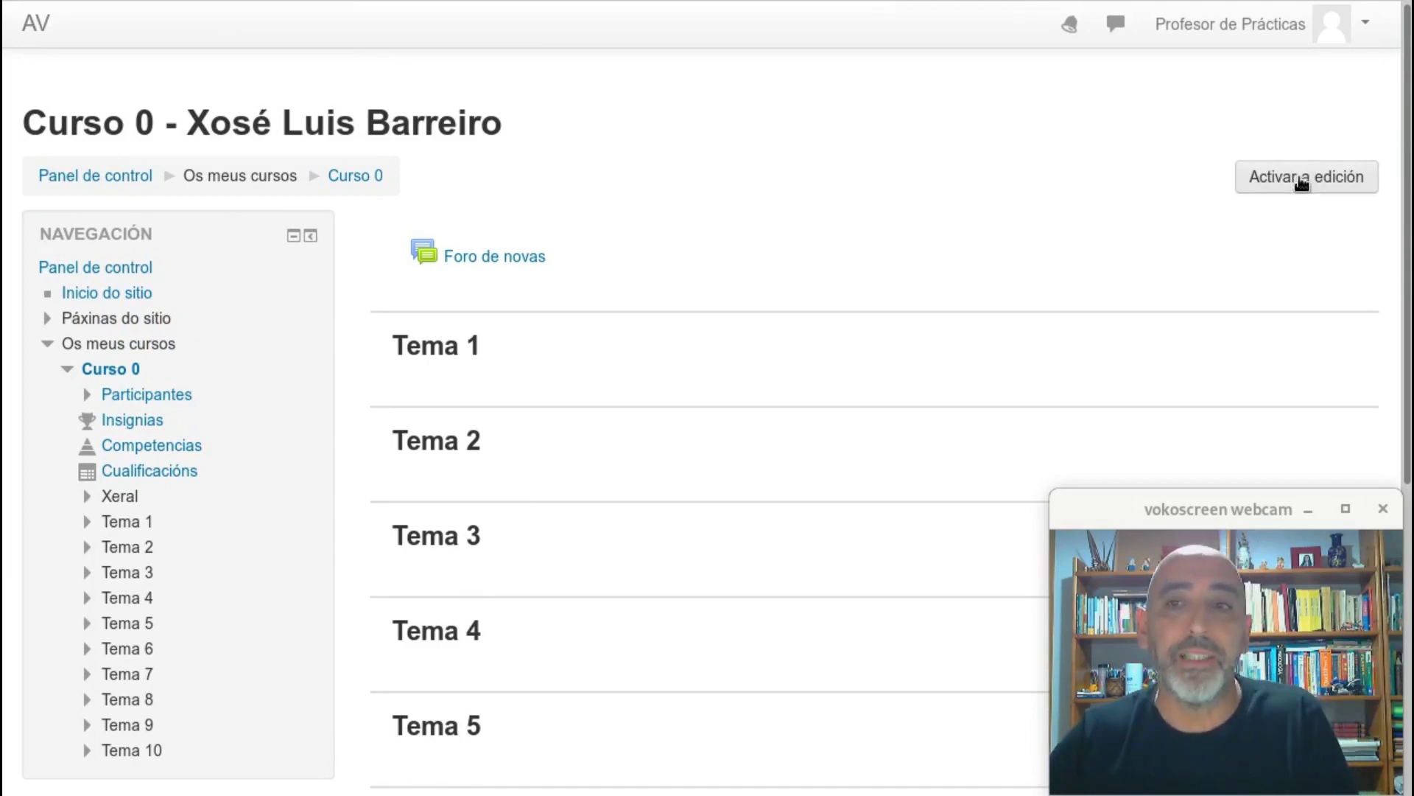
scroll(846, 278, down, 3)
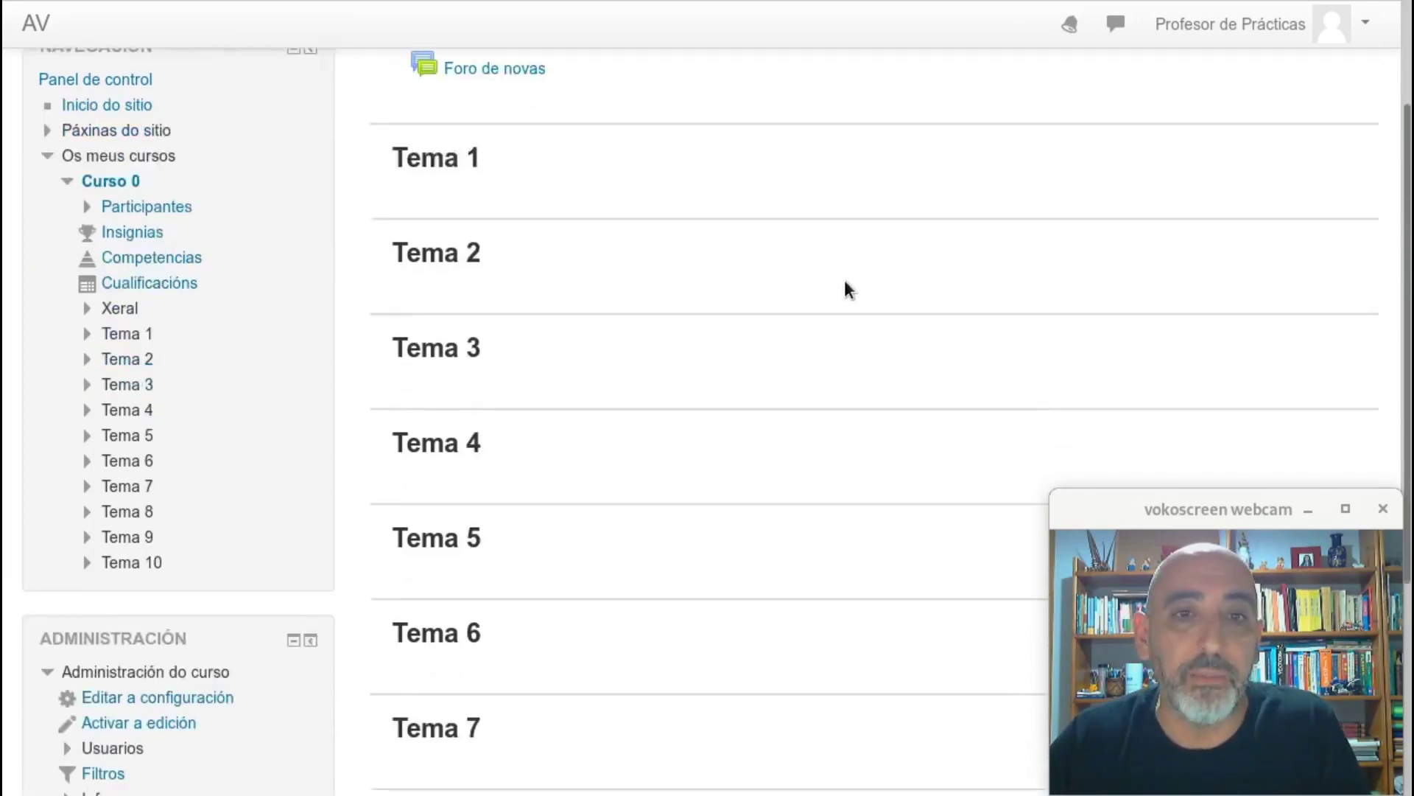
scroll(852, 291, up, 3)
click(1293, 185)
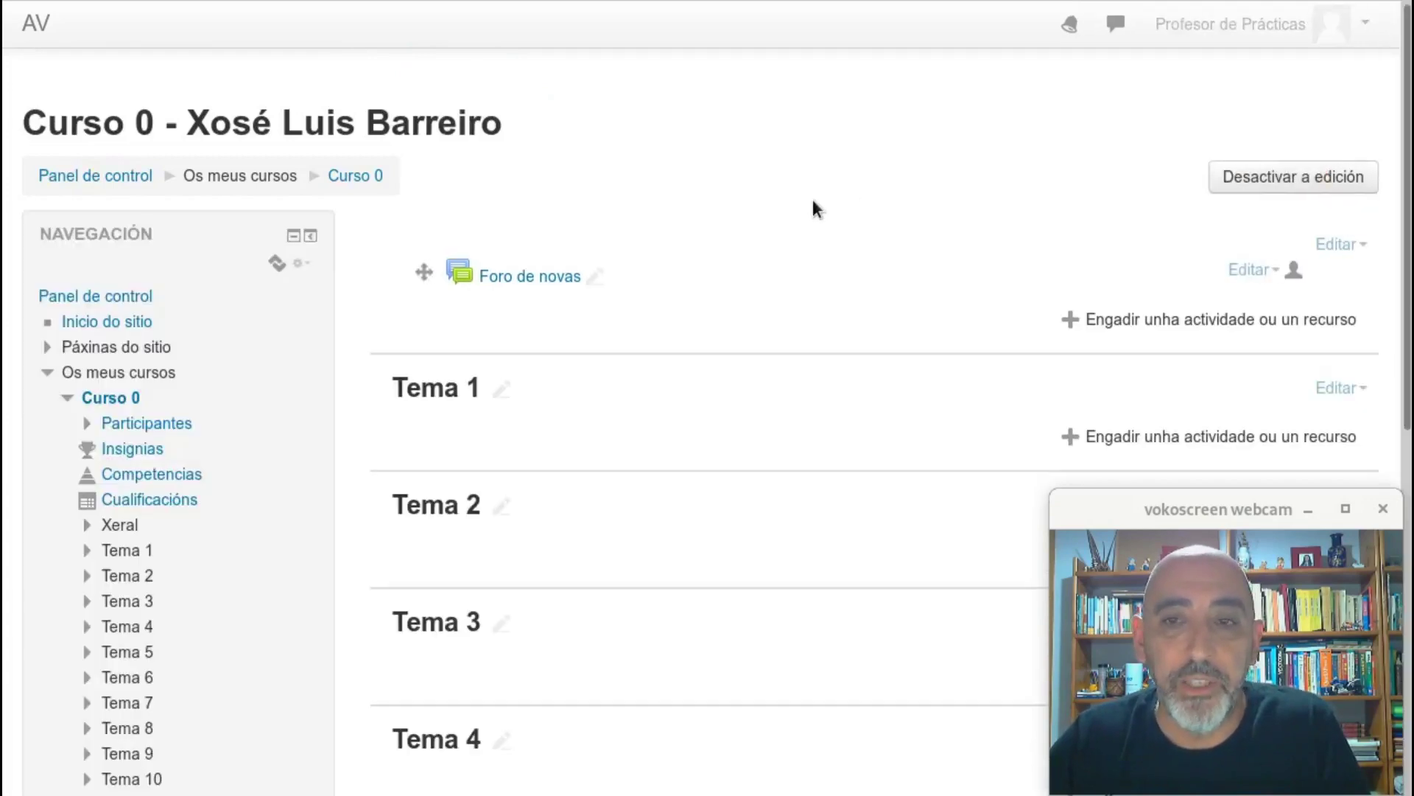
Try to move the Tema 10 section up to the position of Tema 9
scroll(815, 298, down, 6)
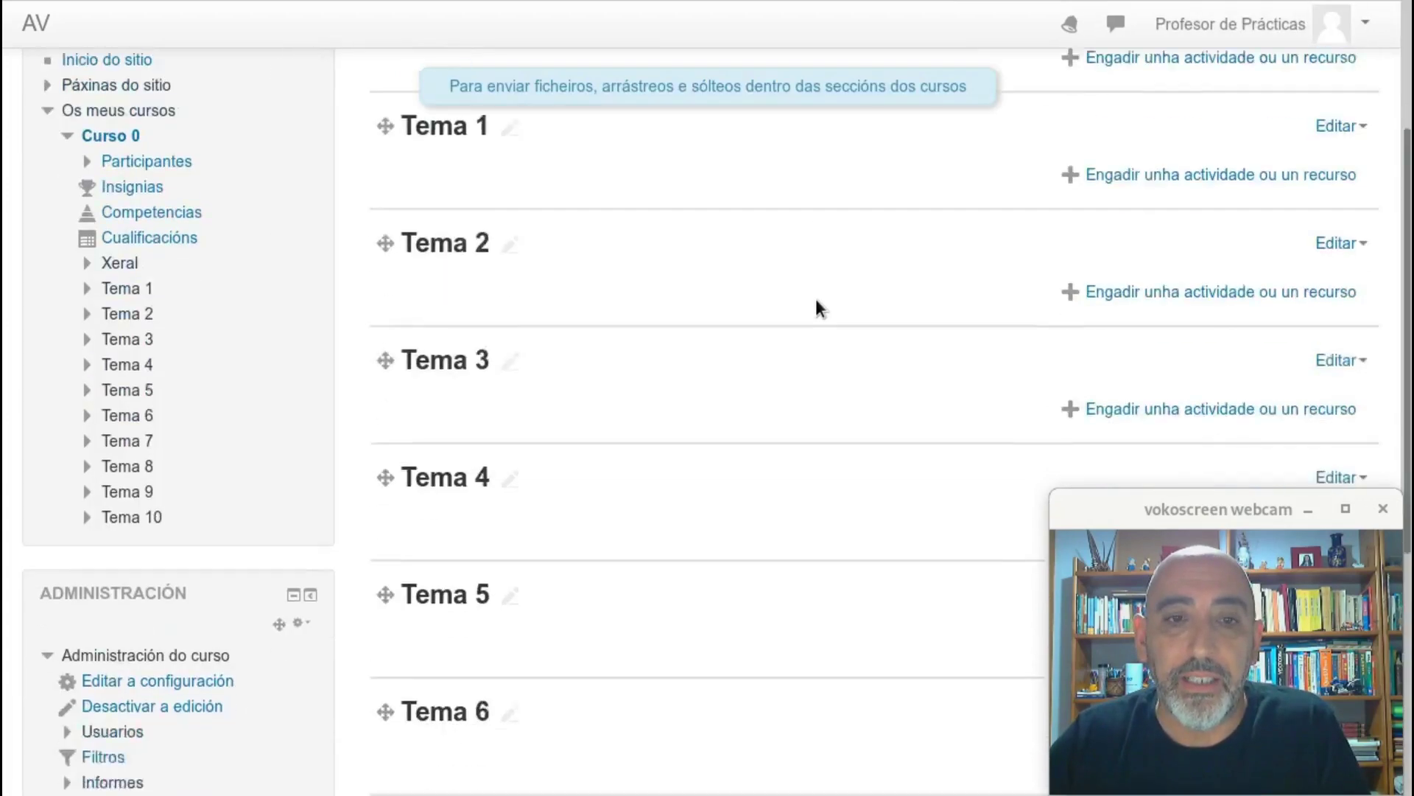
scroll(815, 298, down, 5)
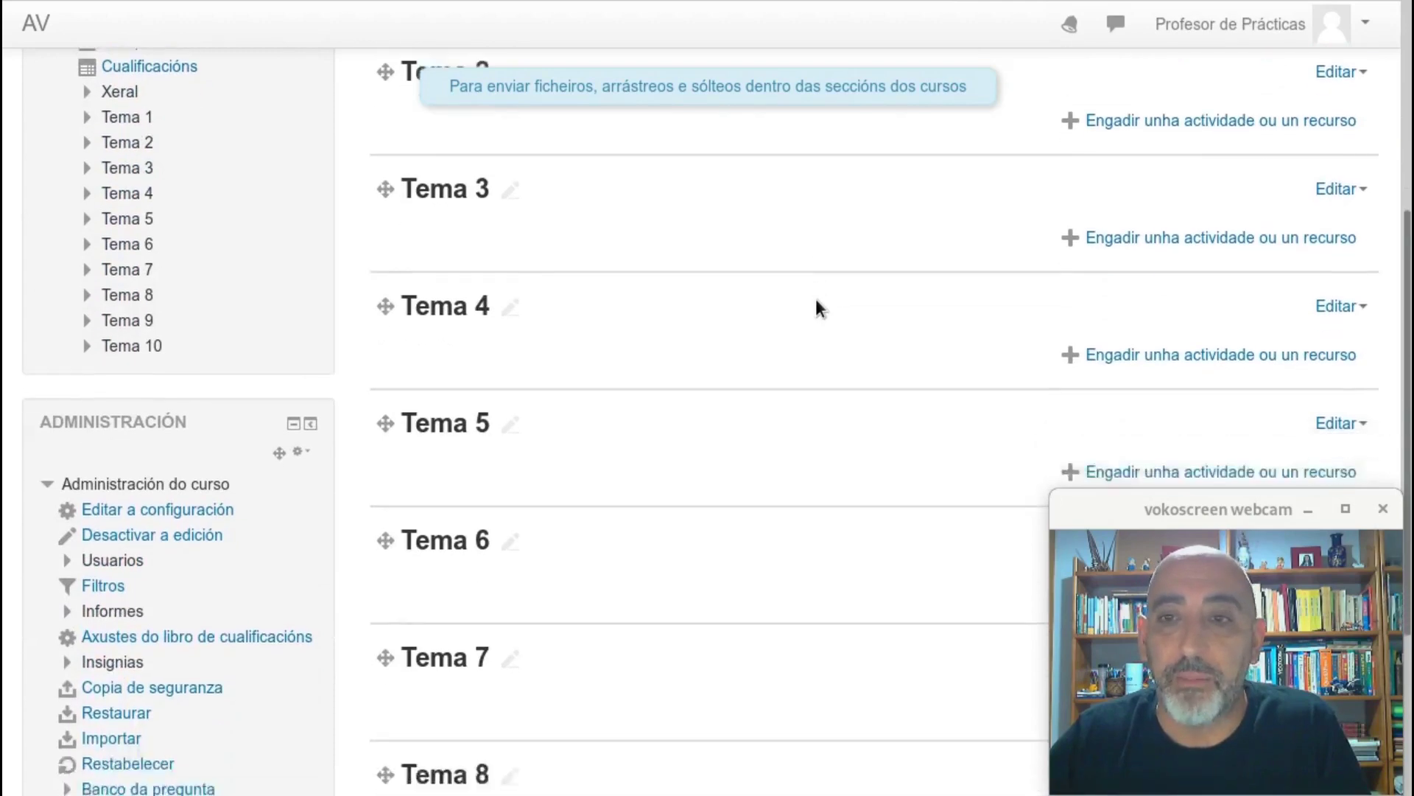
scroll(816, 302, down, 5)
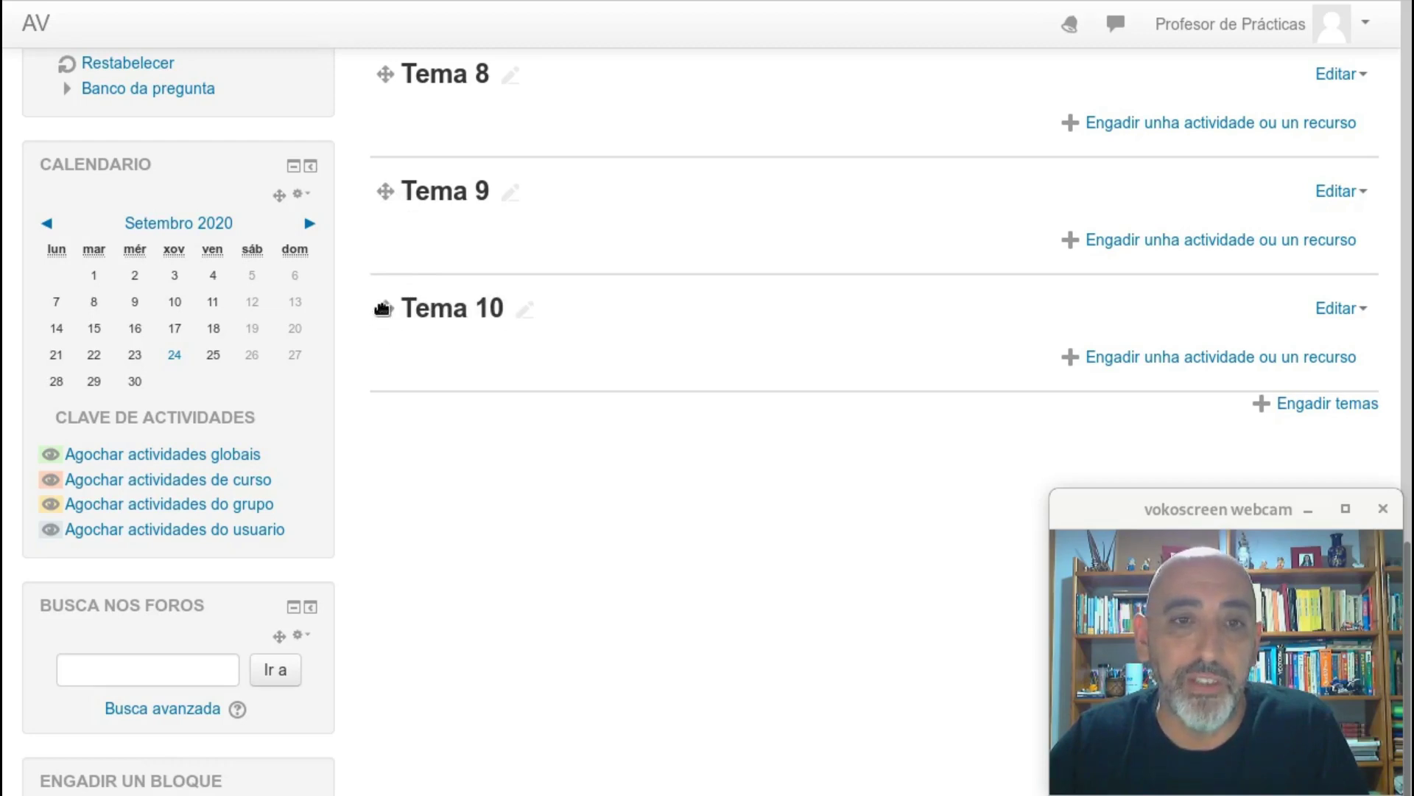
drag(386, 310, 385, 179)
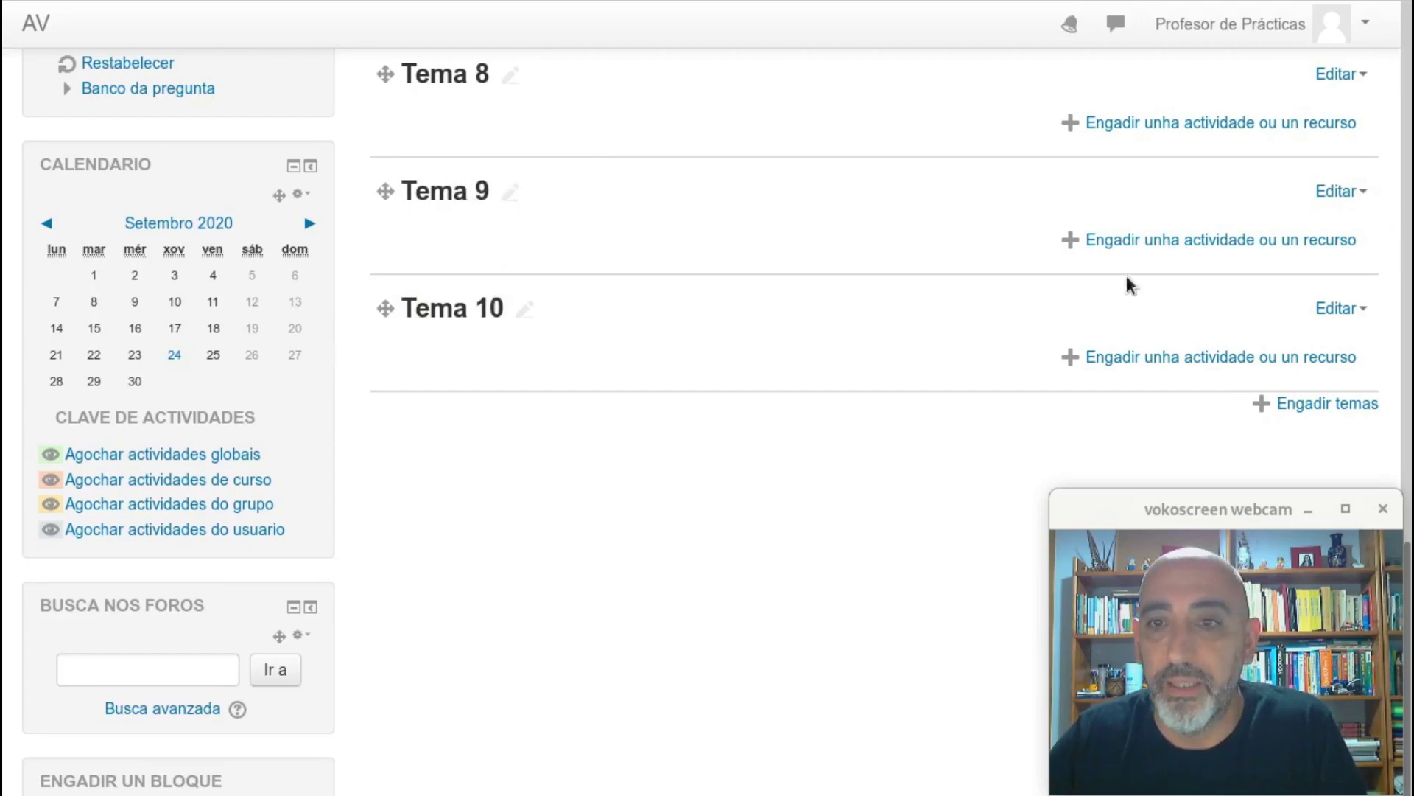
Delete the Tema 10 section from the course
click(1334, 313)
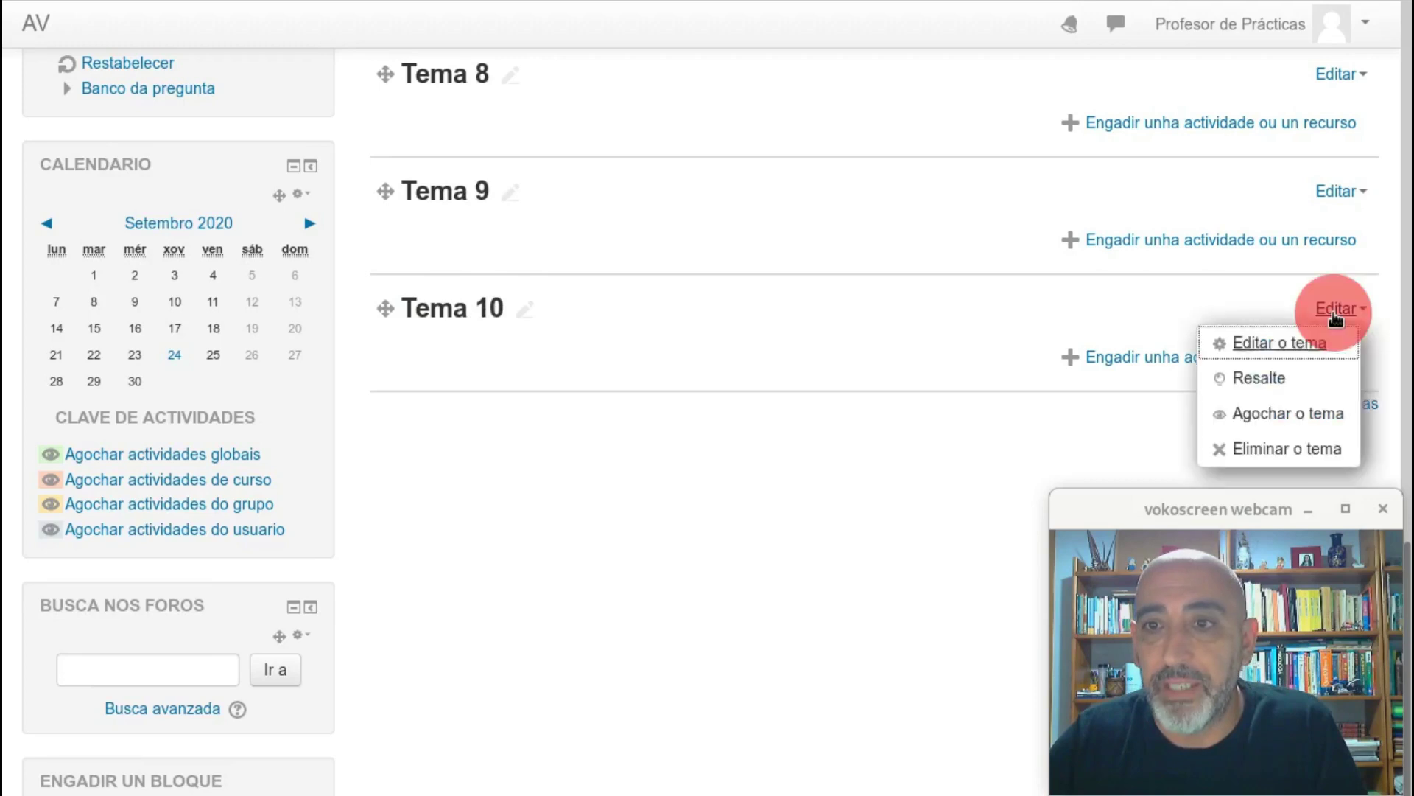
click(1270, 450)
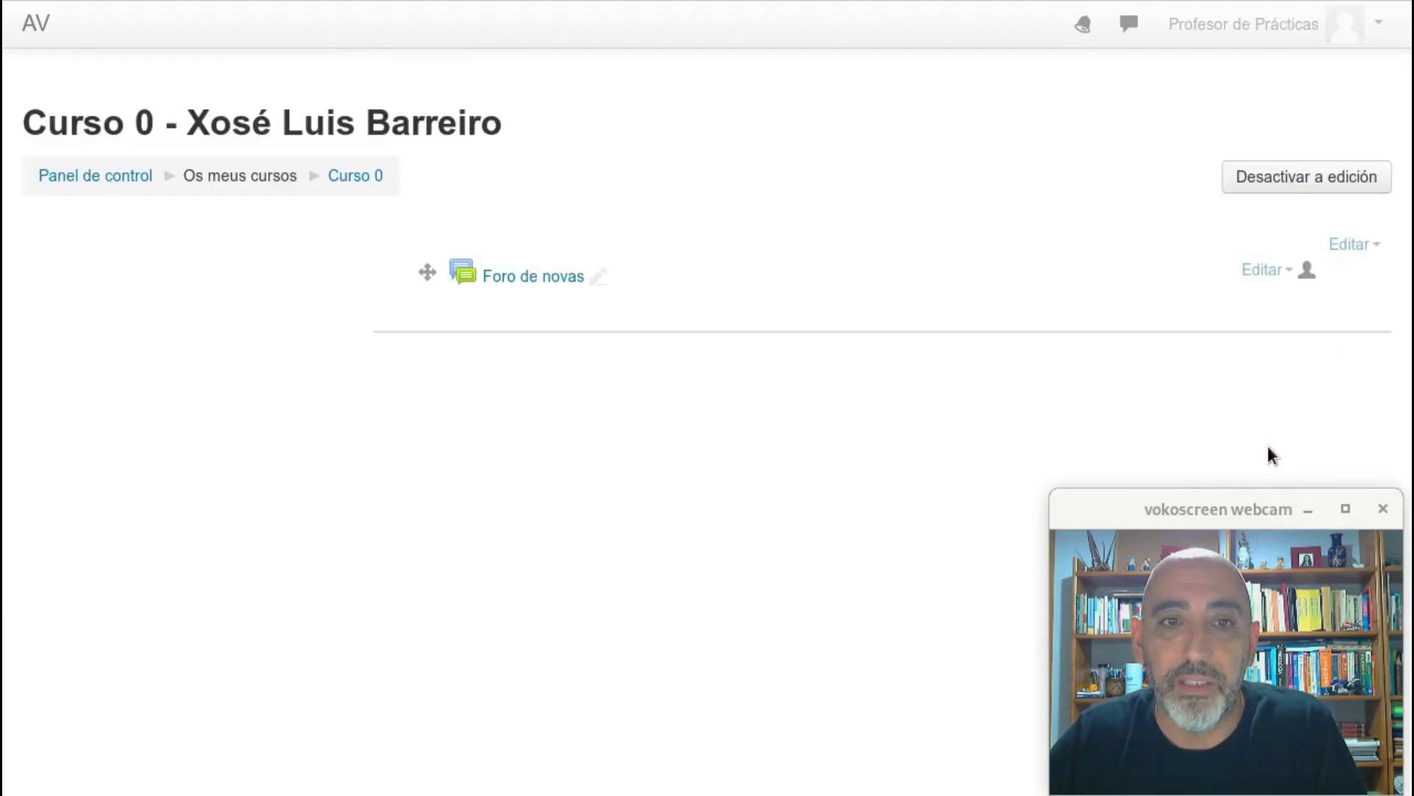
scroll(700, 313, up, 3)
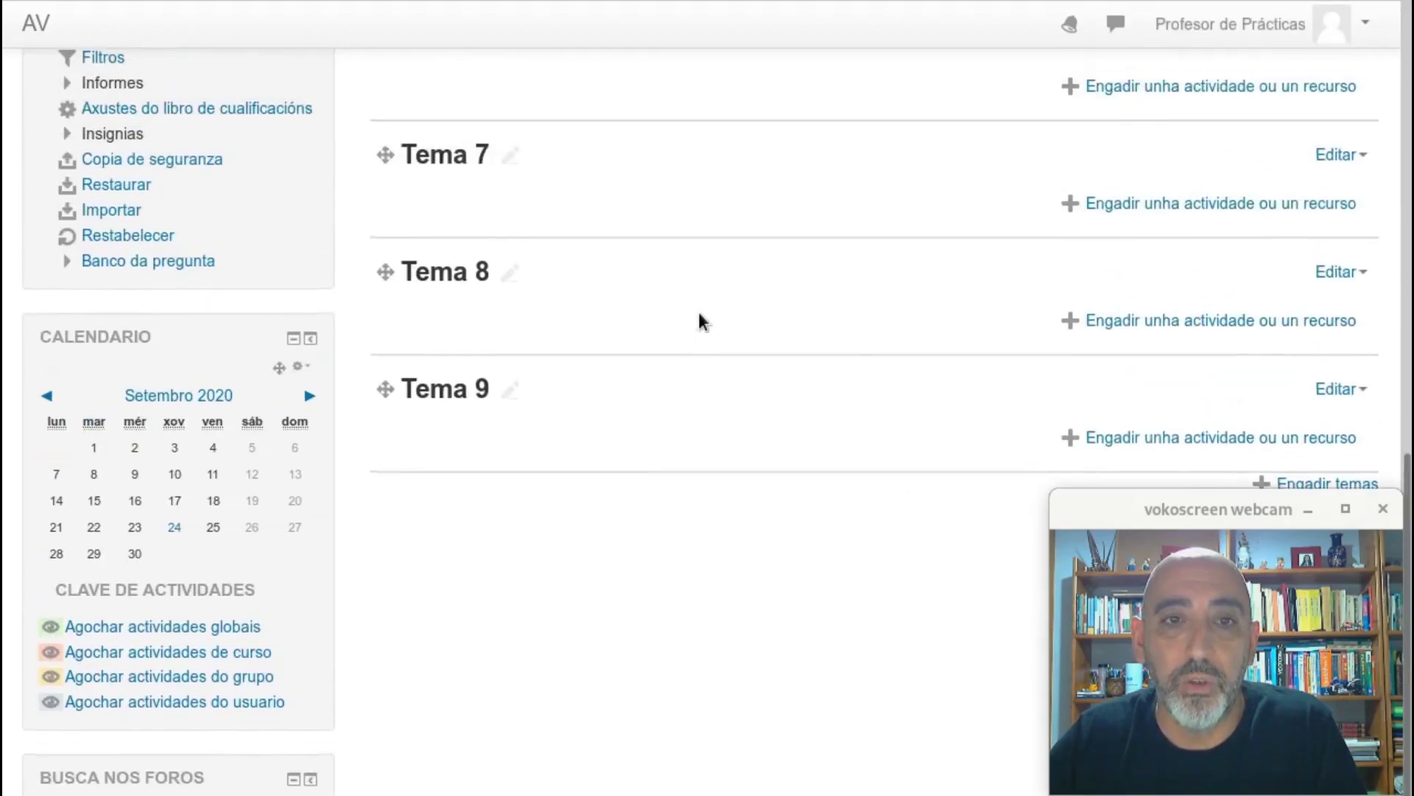
scroll(1105, 384, down, 2)
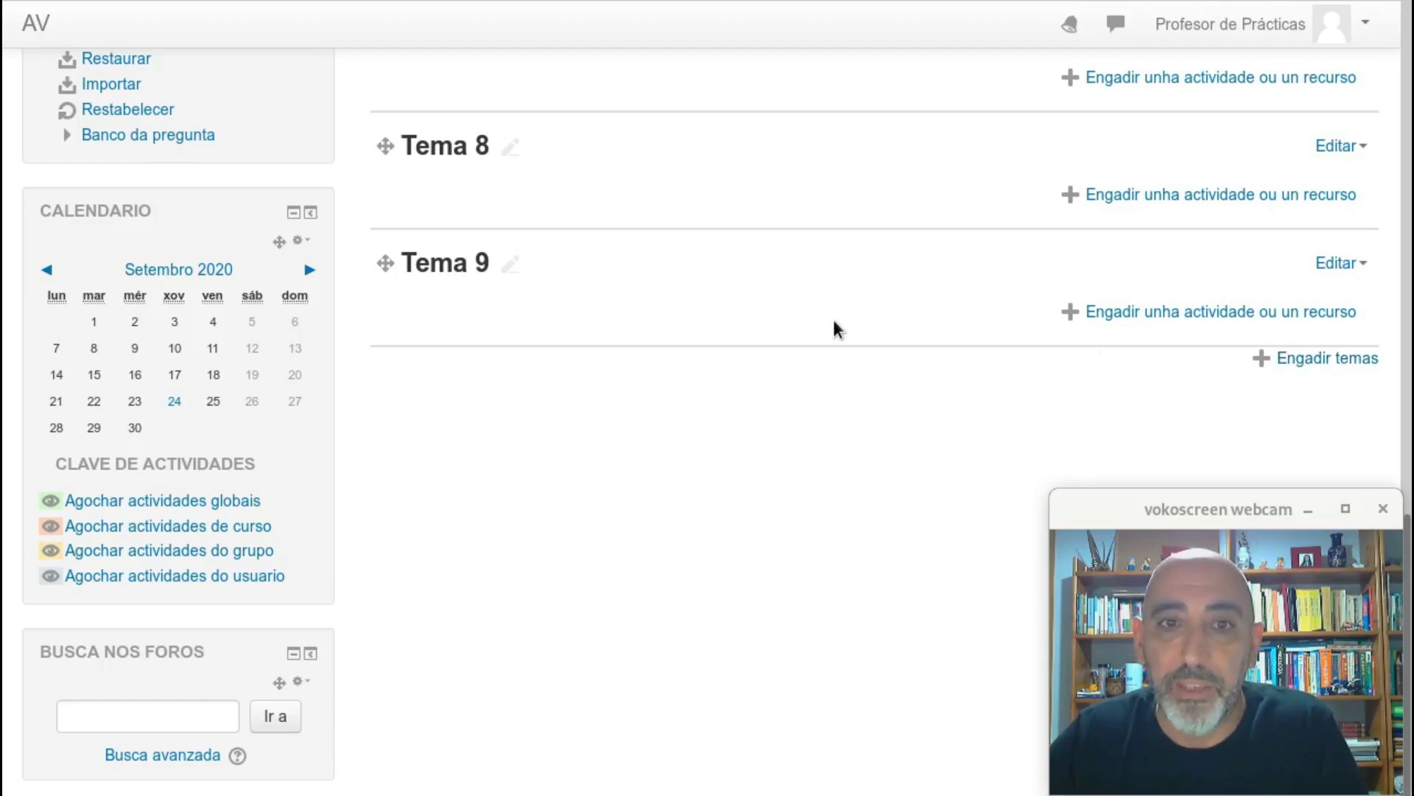
Delete the Tema 9 and Tema 8 sections from the course
scroll(833, 330, up, 3)
scroll(825, 337, down, 2)
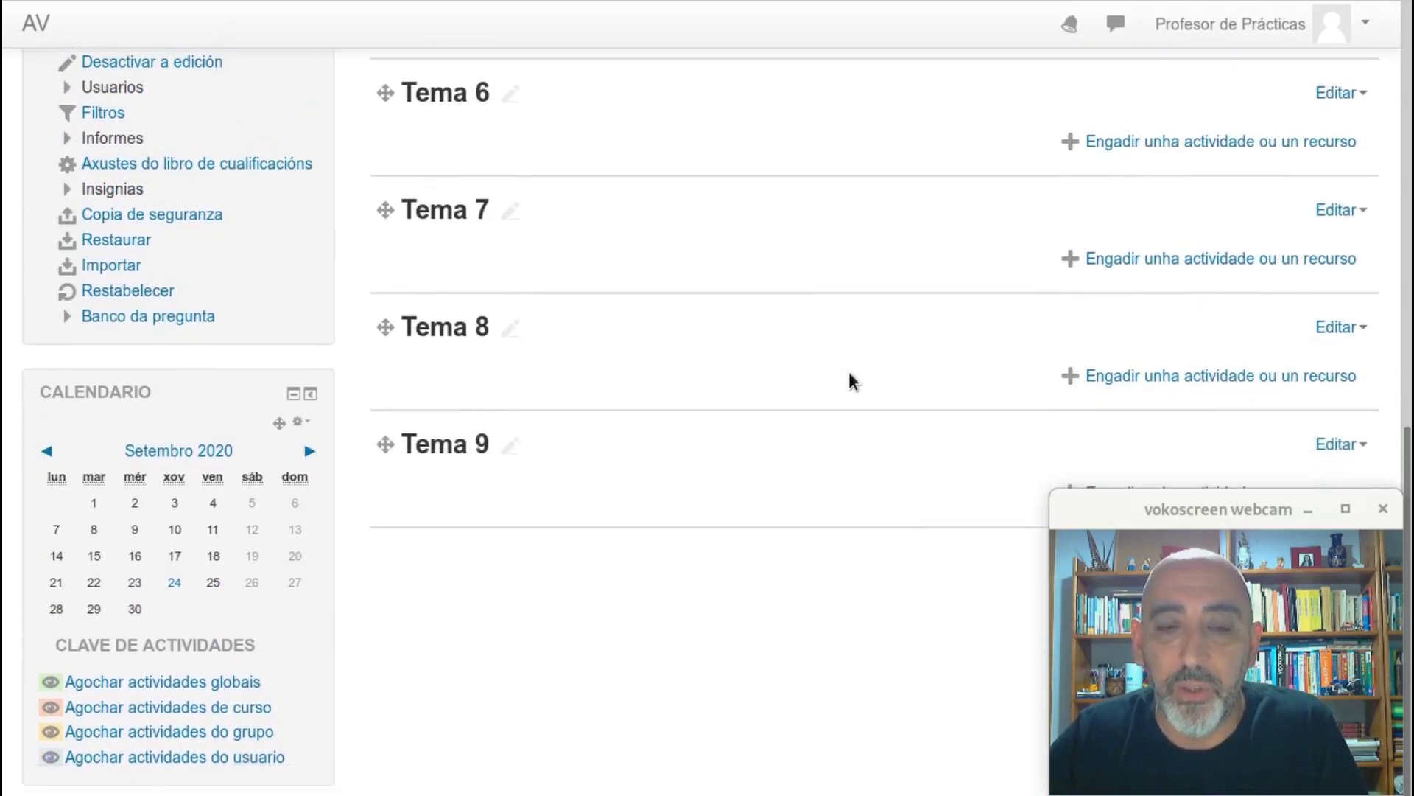
click(1338, 390)
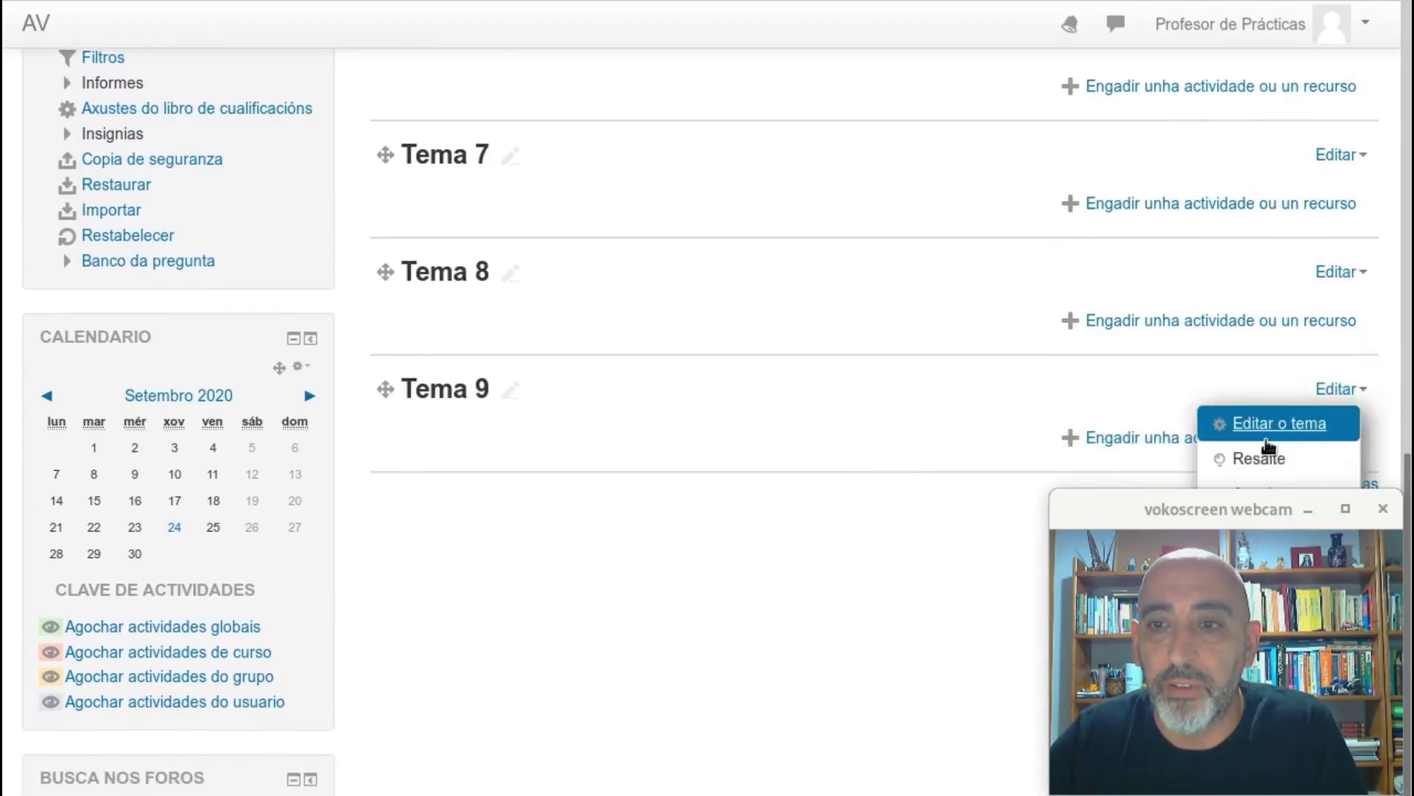
scroll(1214, 446, down, 2)
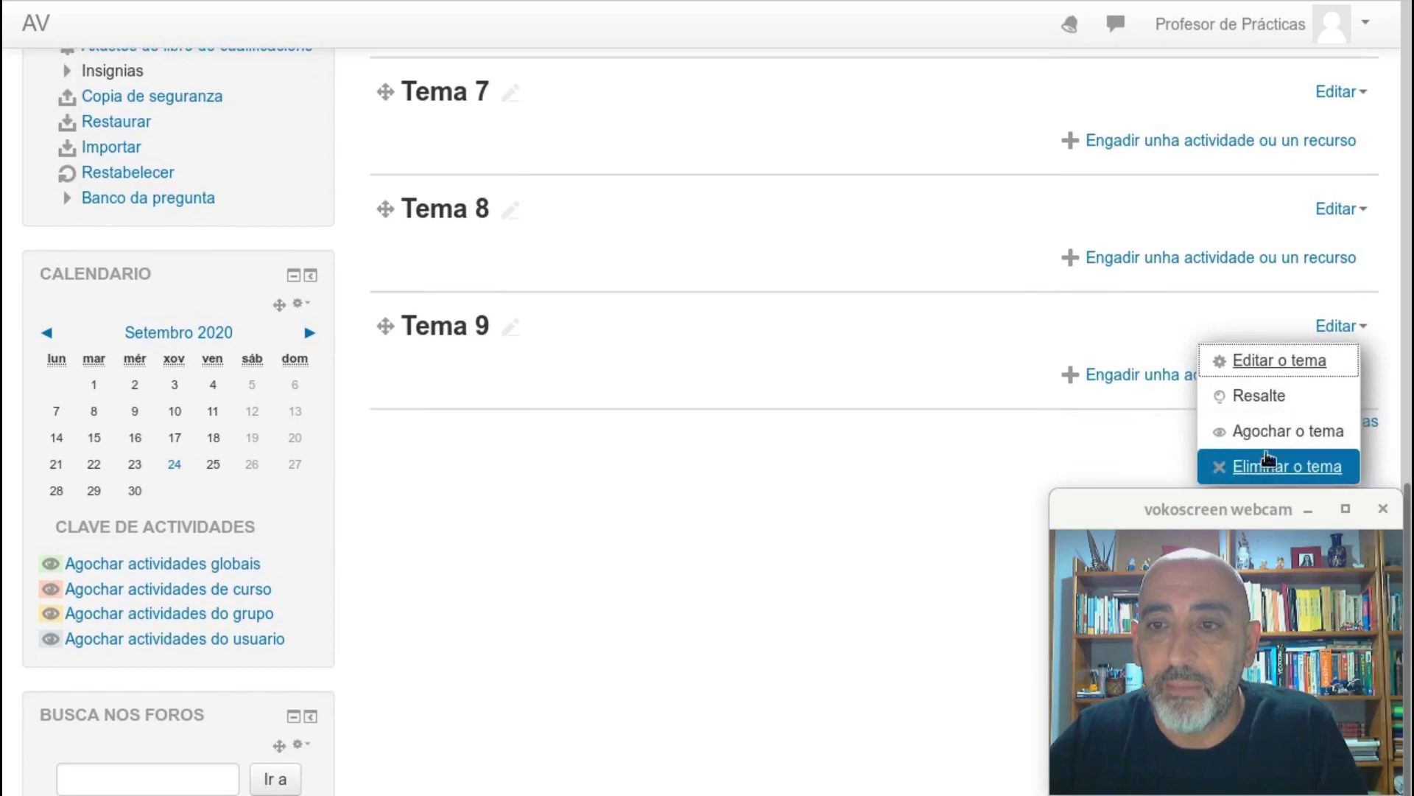
click(1264, 464)
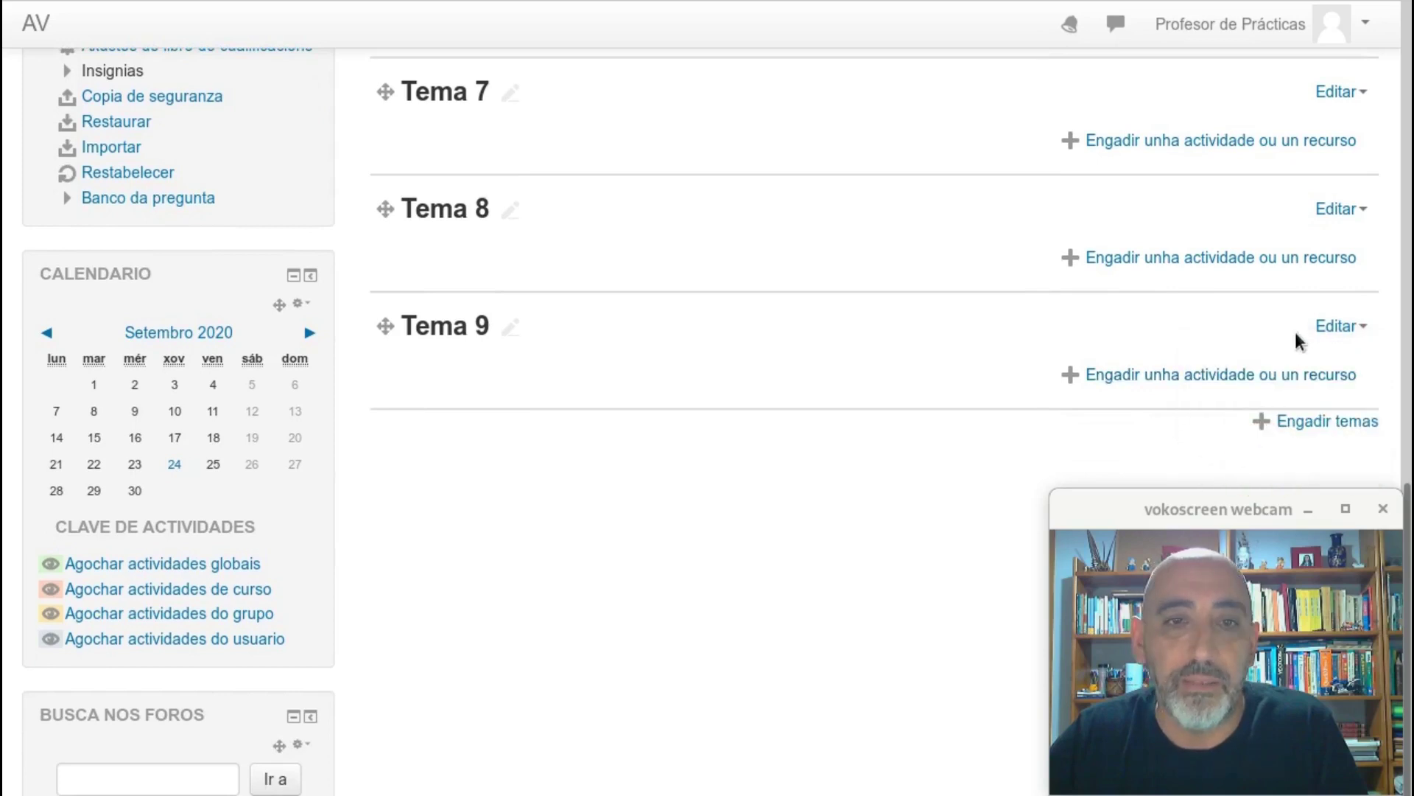
click(1345, 110)
click(1266, 246)
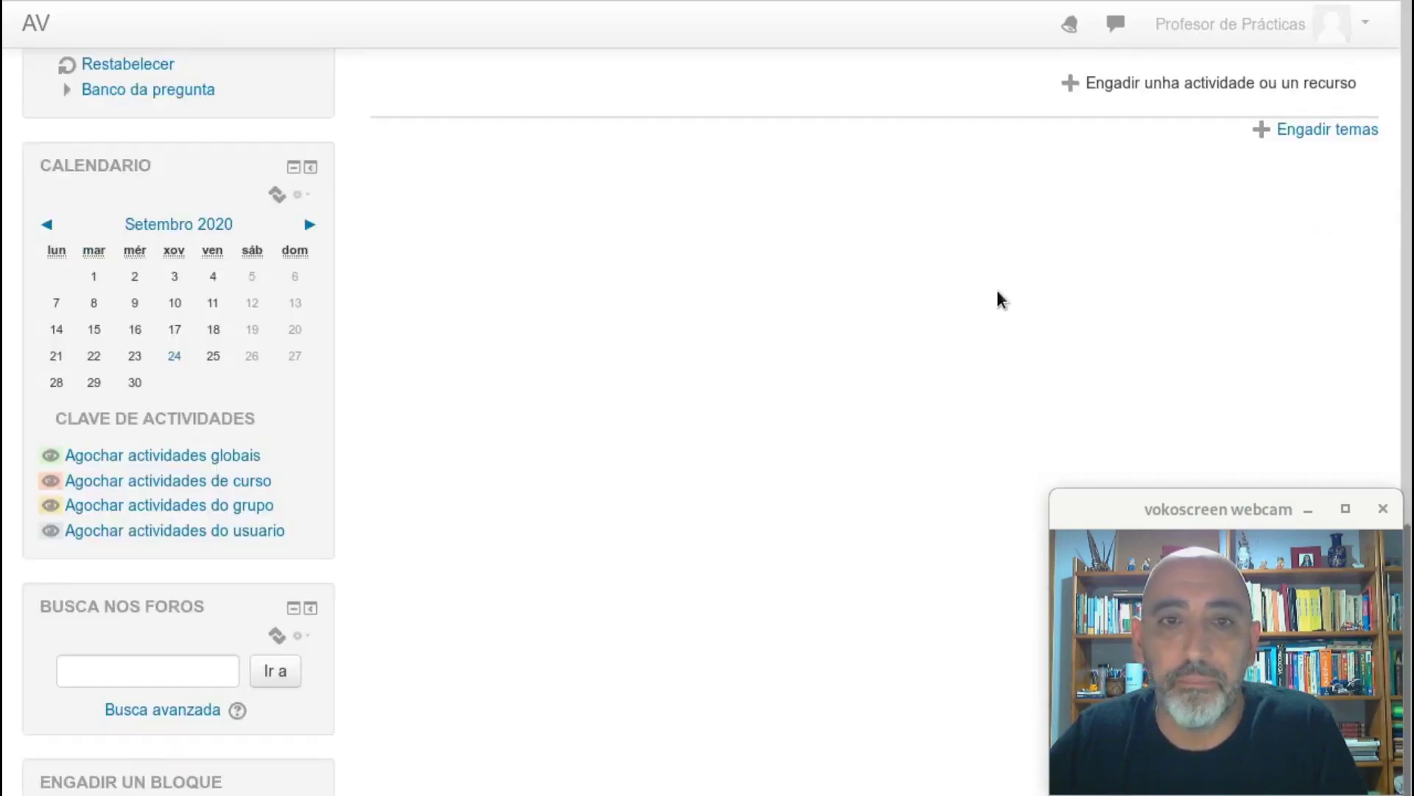
Delete the Tema 7 and Tema 6 sections so that Tema 5 is the last topic of the course
scroll(1000, 289, up, 3)
click(1339, 287)
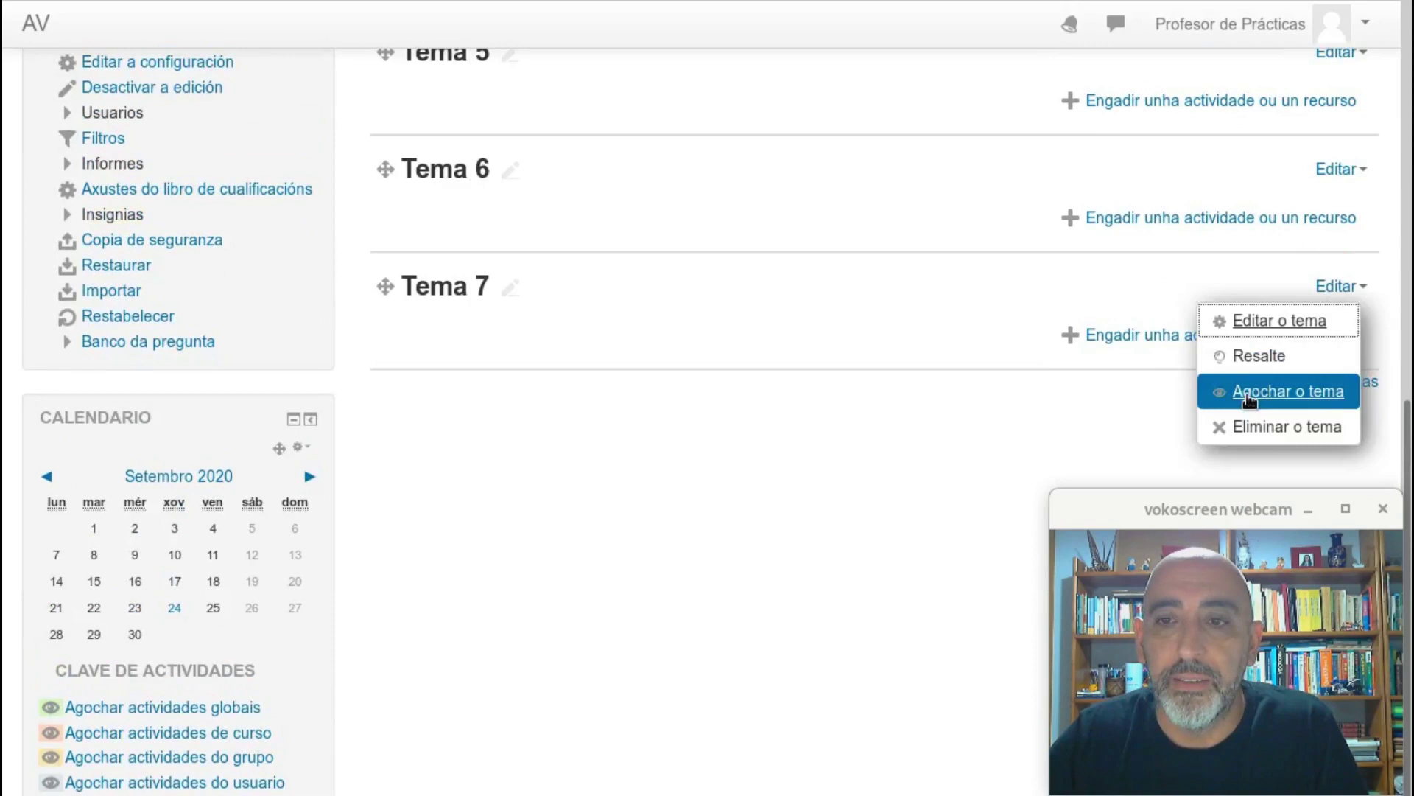
click(1253, 421)
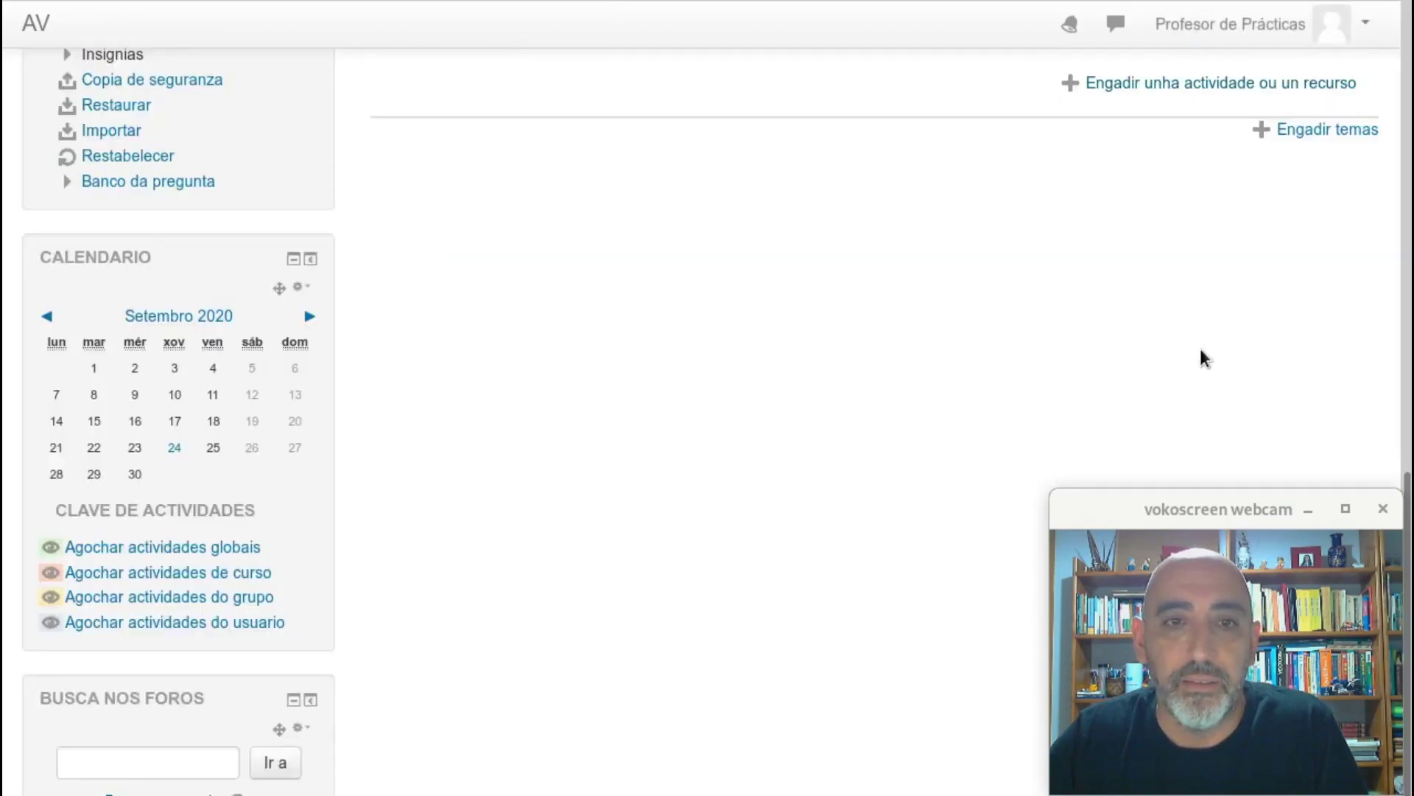
scroll(1200, 357, up, 4)
click(1339, 223)
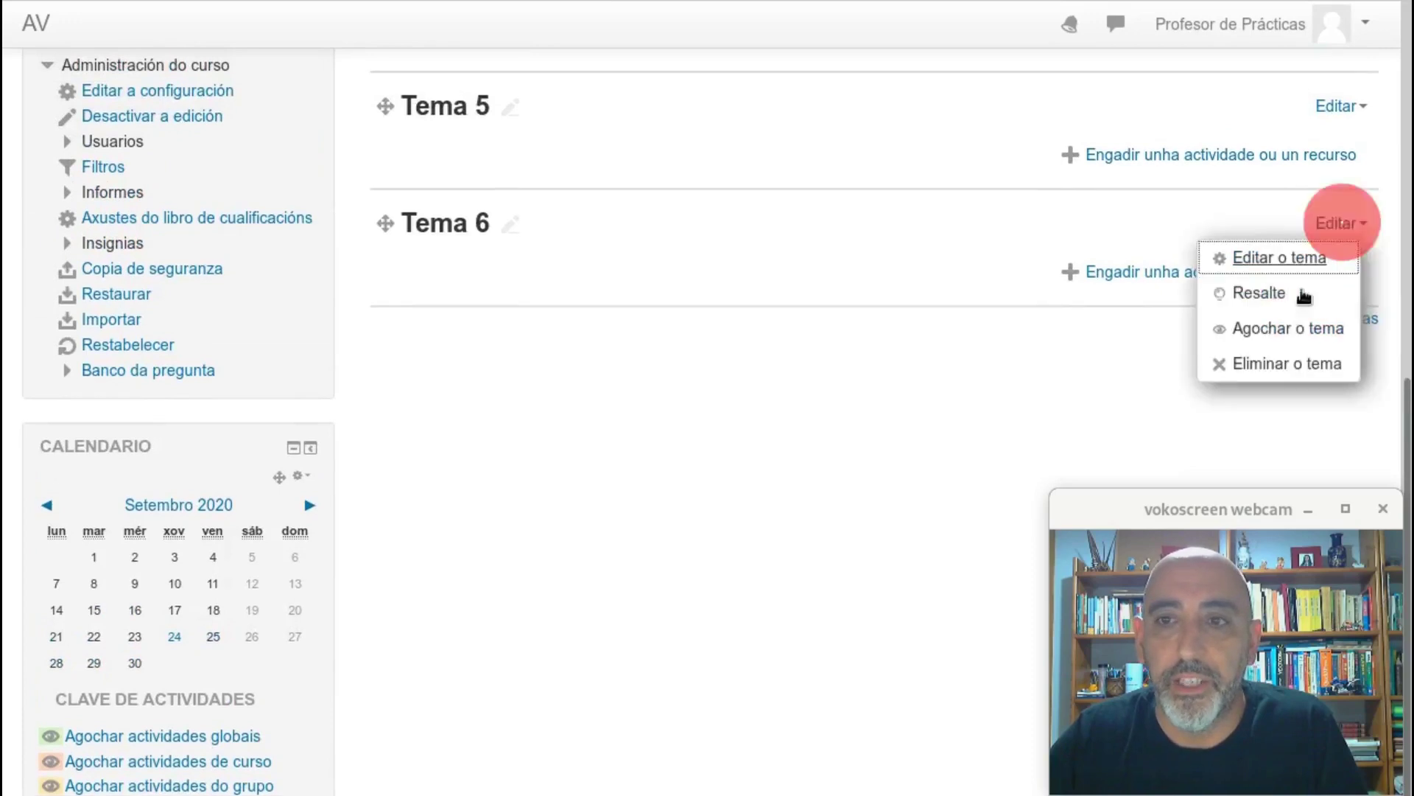
click(1262, 363)
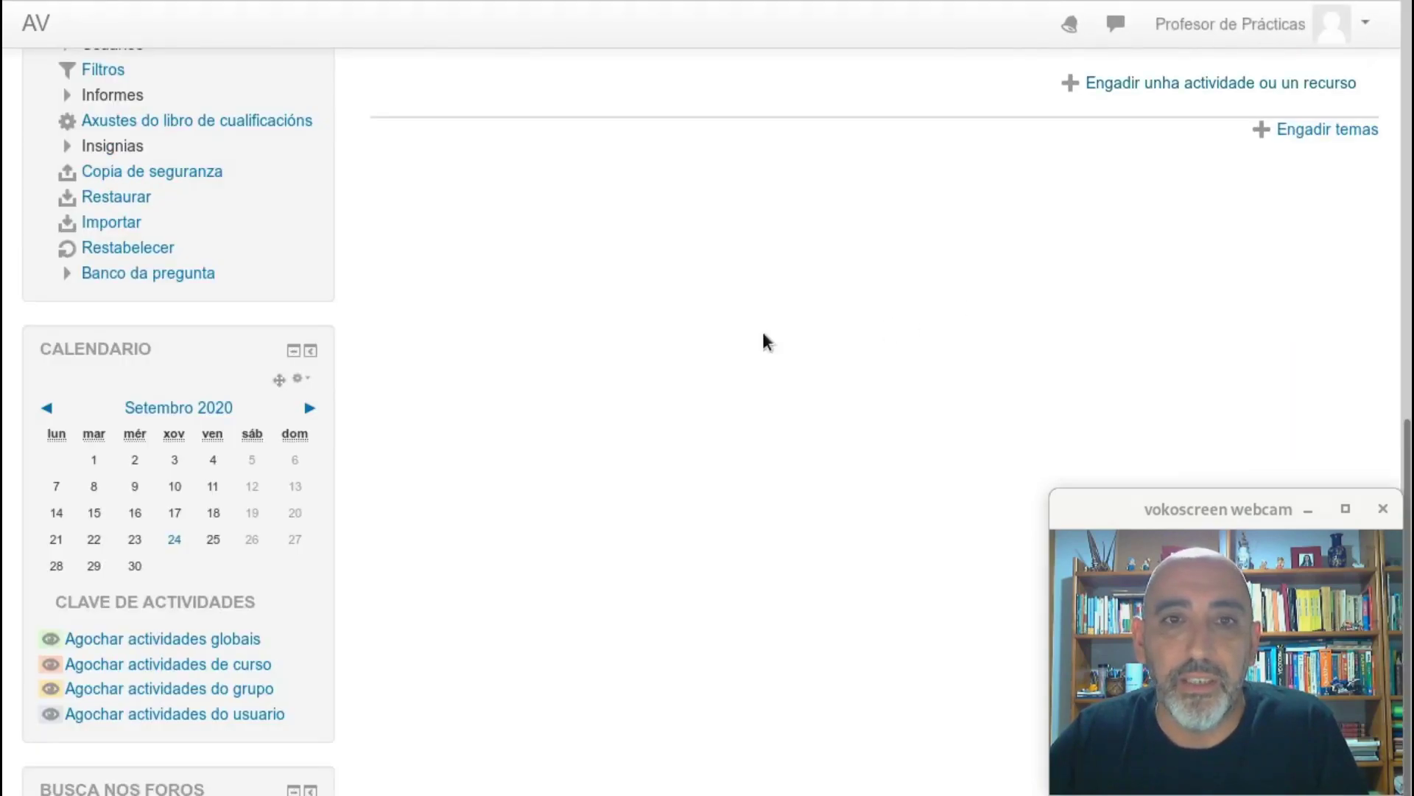
Turn off editing mode for Curso 0 and review the remaining topic sections on the course page
scroll(724, 342, up, 8)
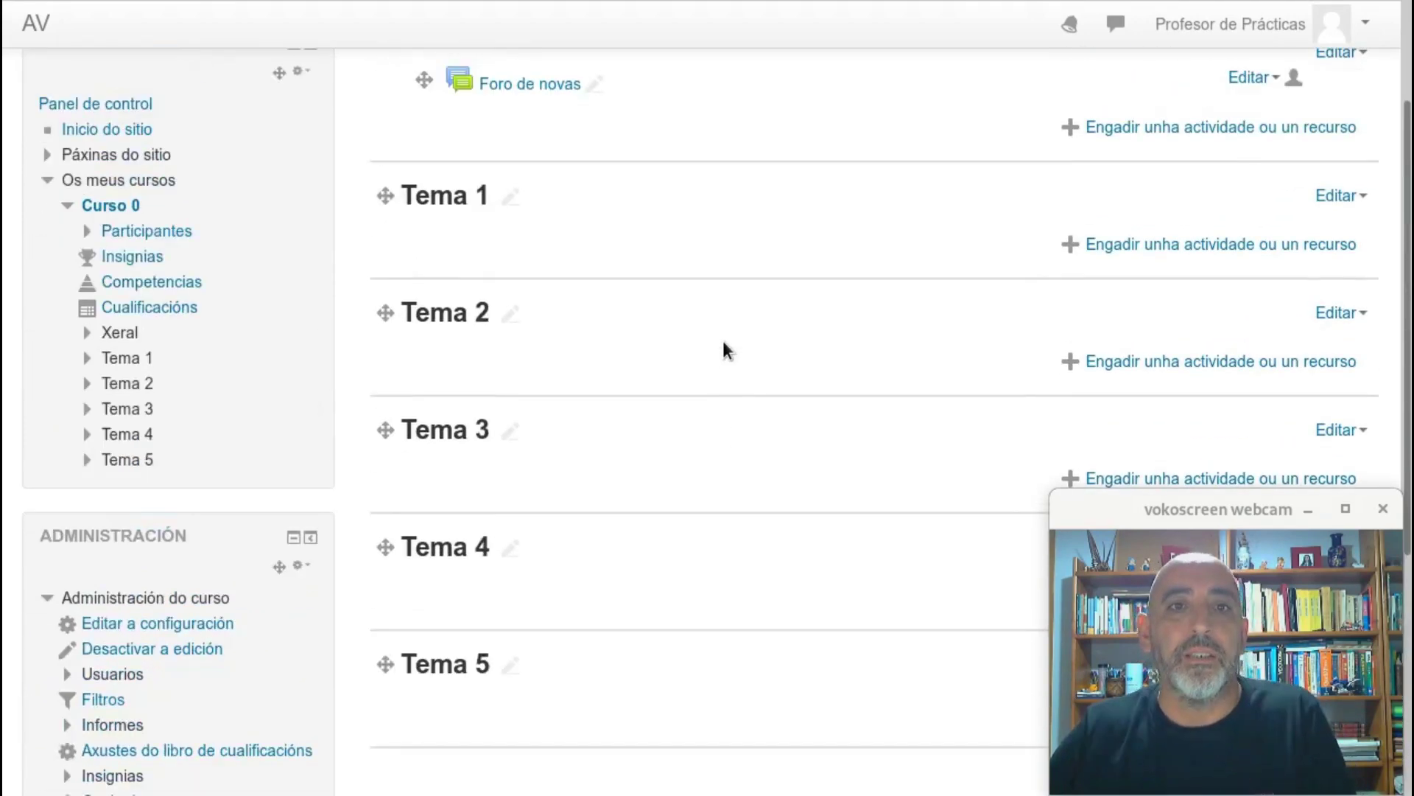
scroll(723, 340, up, 3)
scroll(722, 340, down, 1)
scroll(722, 350, down, 2)
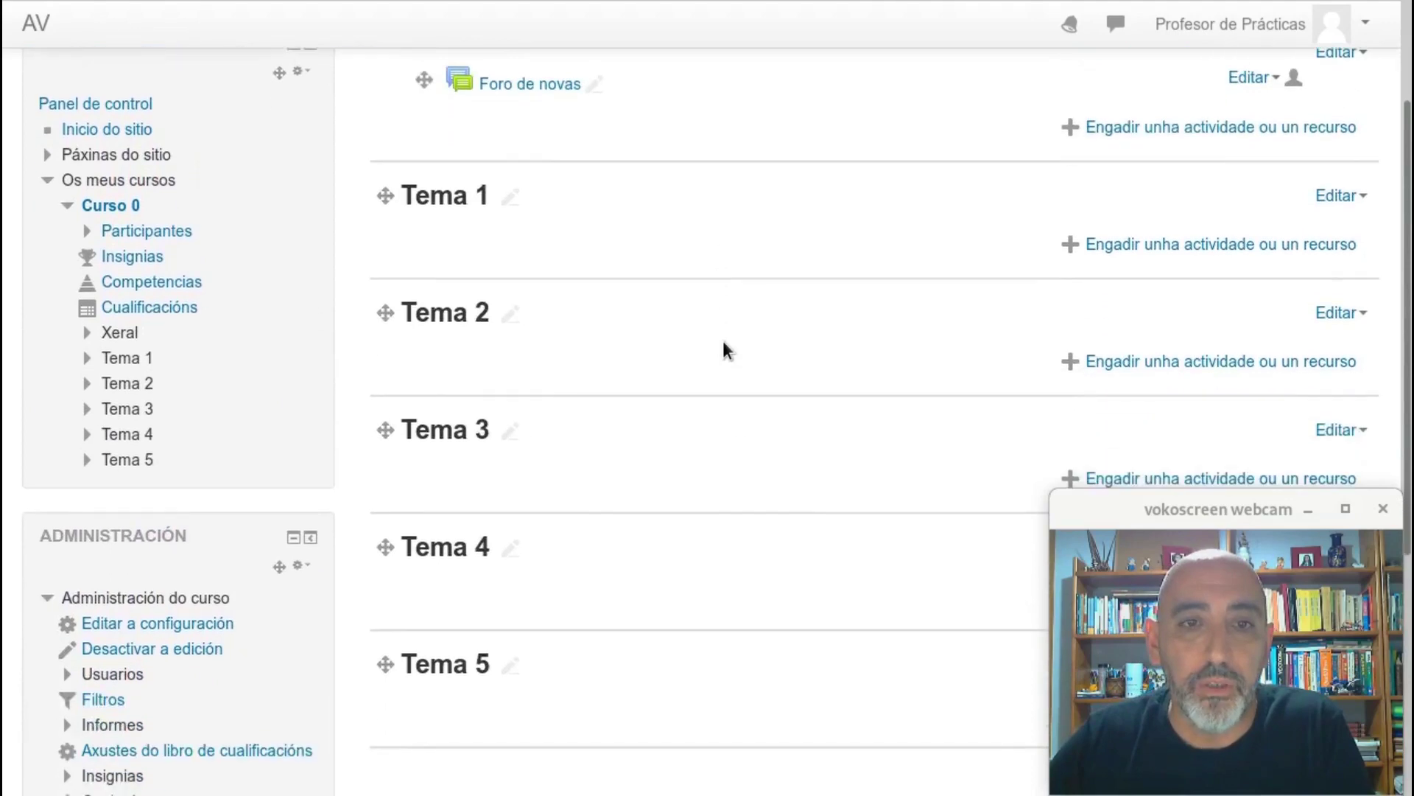
scroll(724, 343, up, 3)
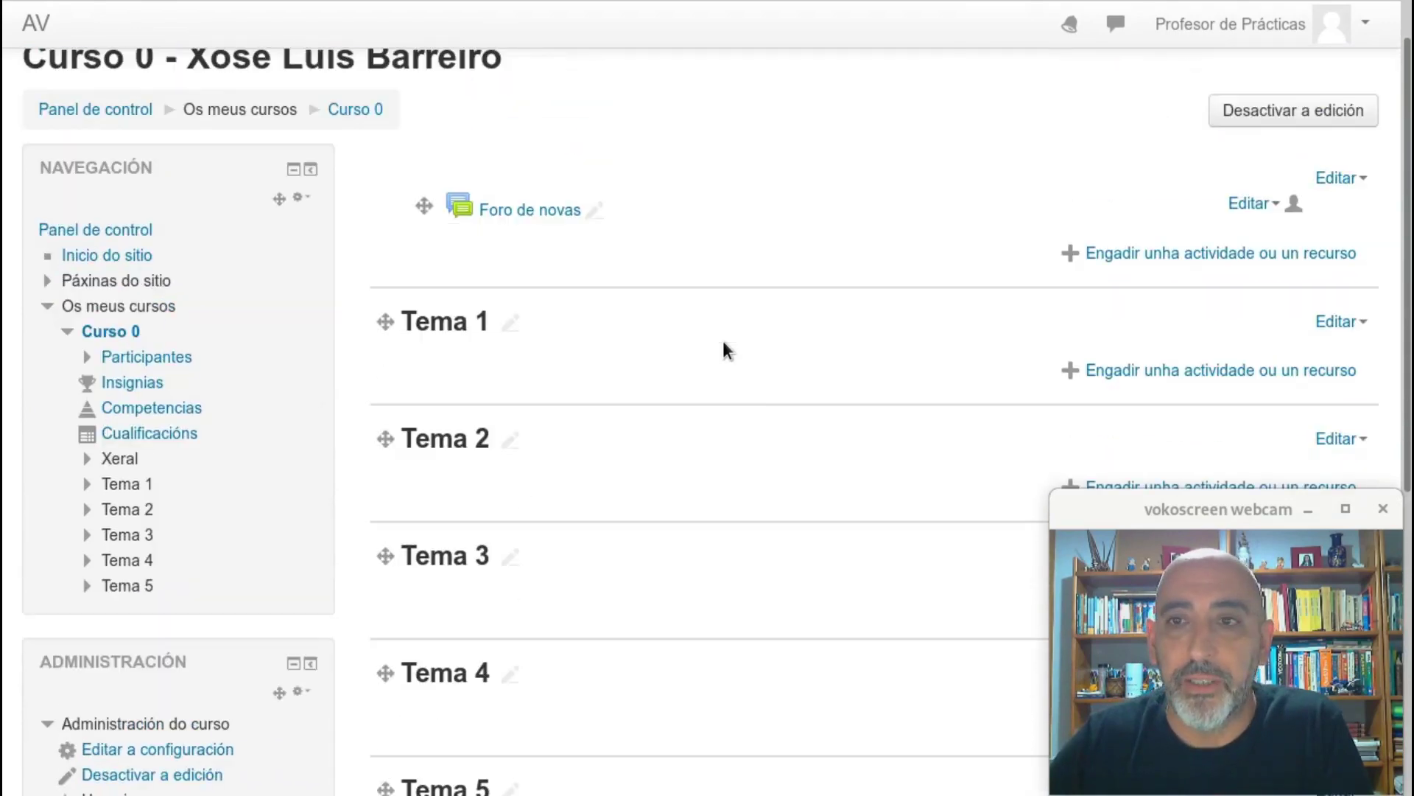
click(1267, 109)
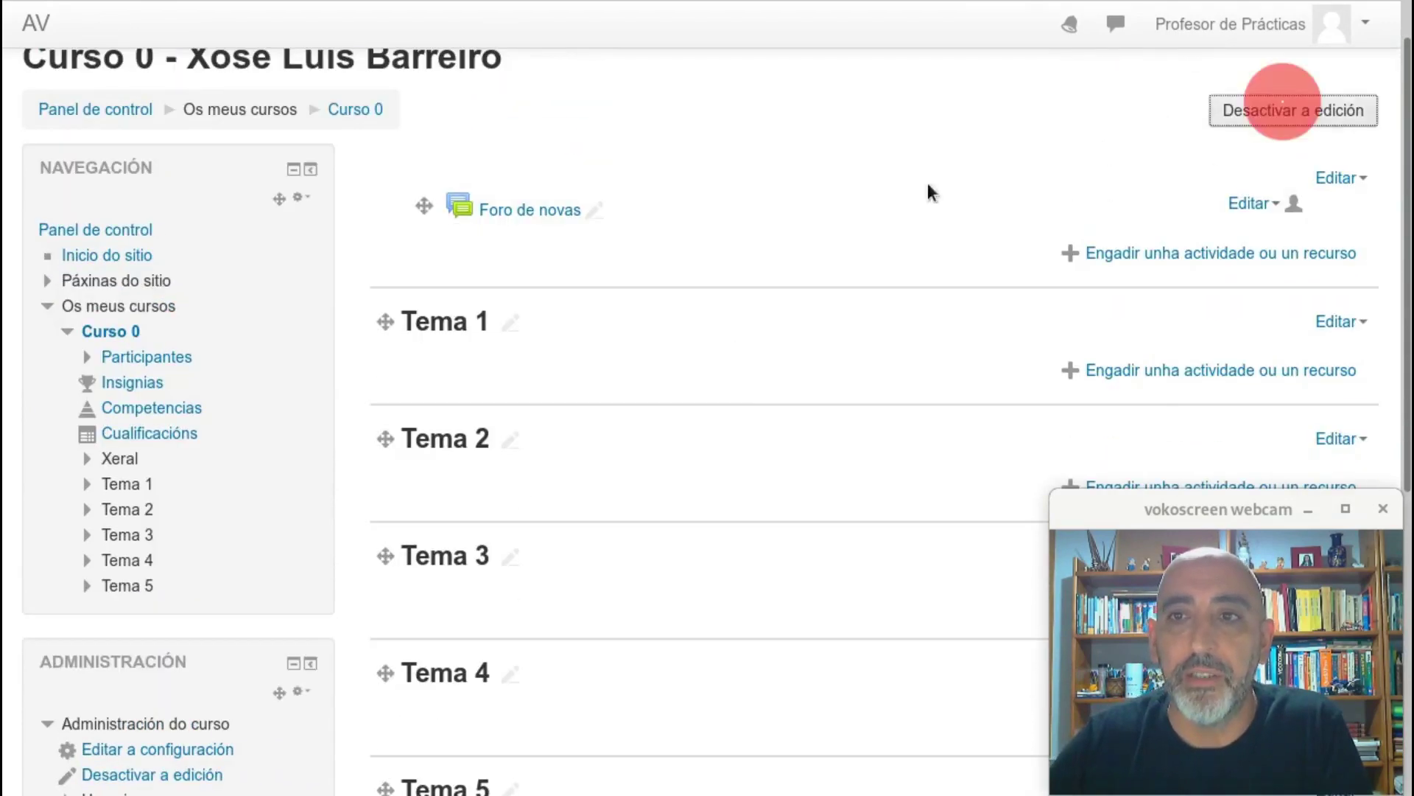
scroll(877, 193, down, 2)
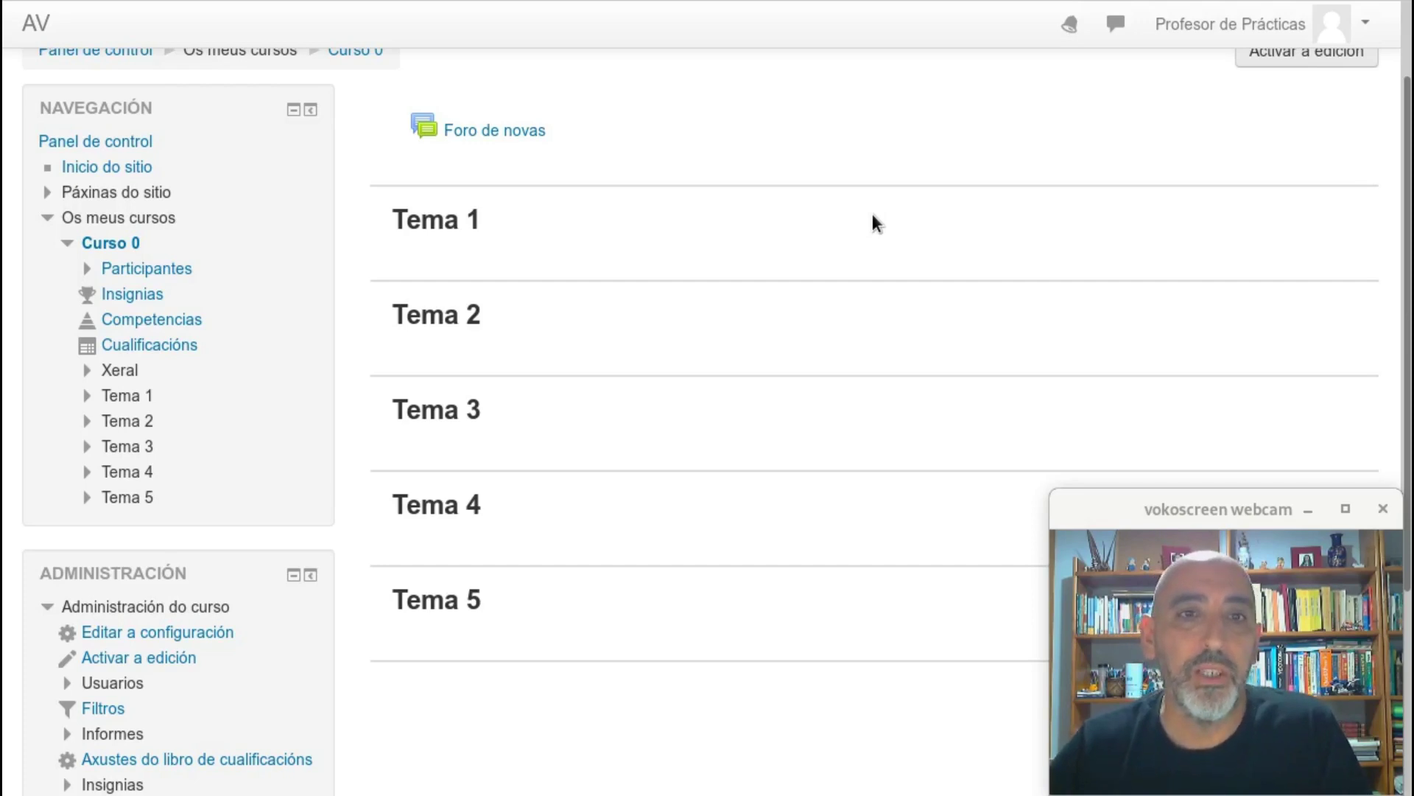
scroll(855, 243, up, 2)
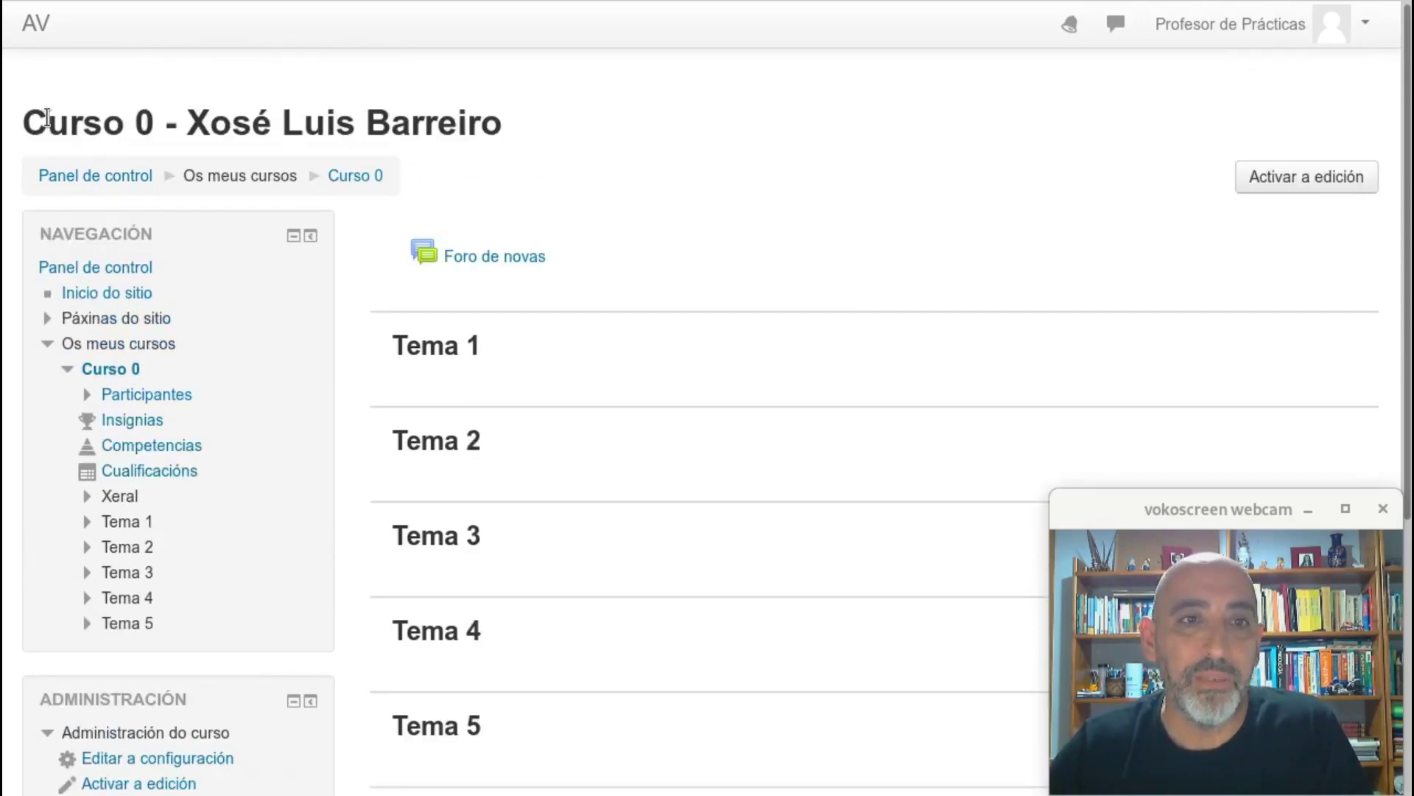